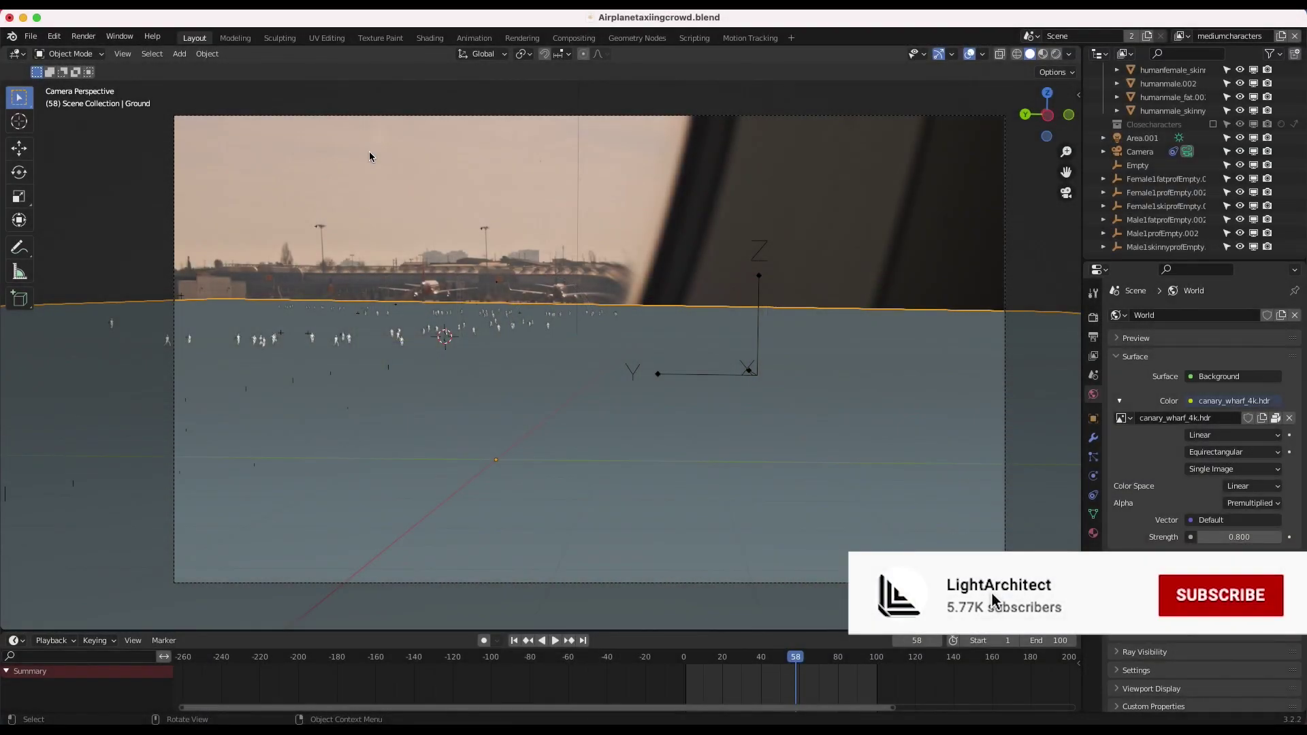
# Step: Switch to the Motion Tracking workspace and step the runway clip's tracked markers to frame 41
pyautogui.scroll(1, 476, 333)
pyautogui.keyDown('shift'); pyautogui.hscroll(2, 476, 332); pyautogui.keyUp('shift')
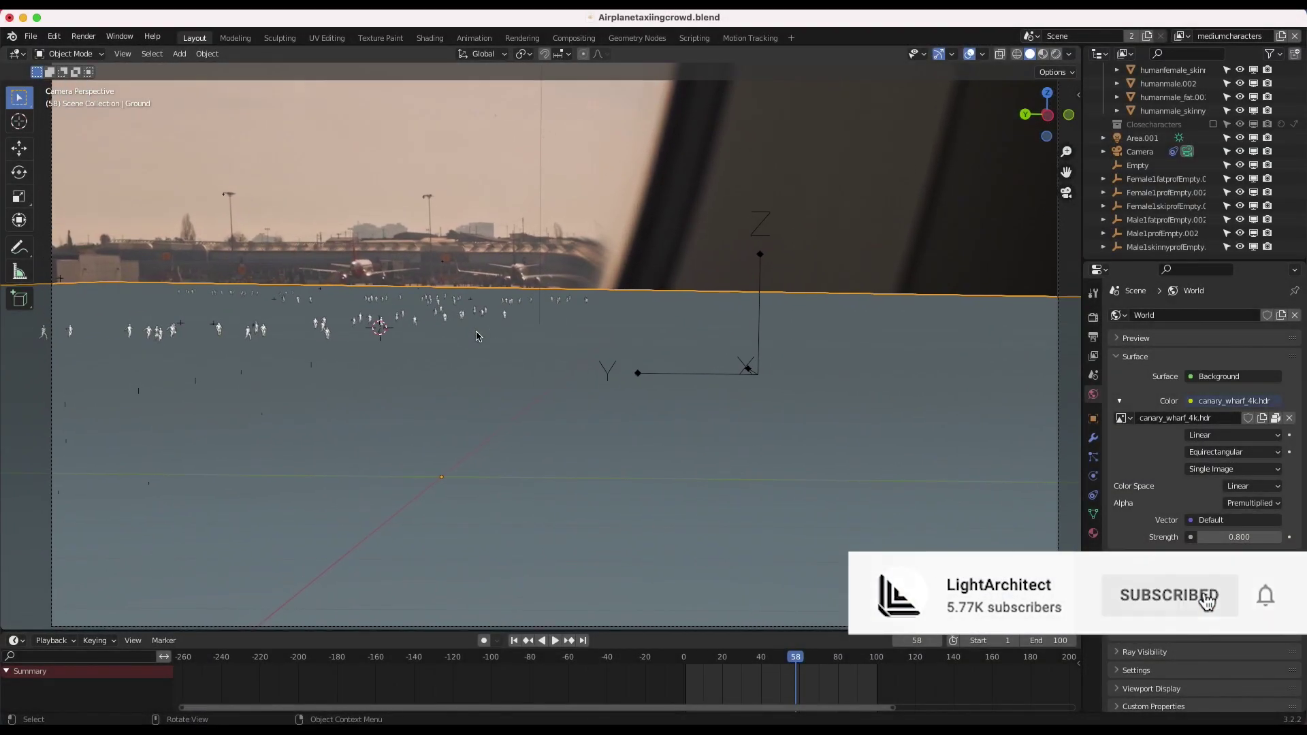
pyautogui.scroll(-1, 478, 333)
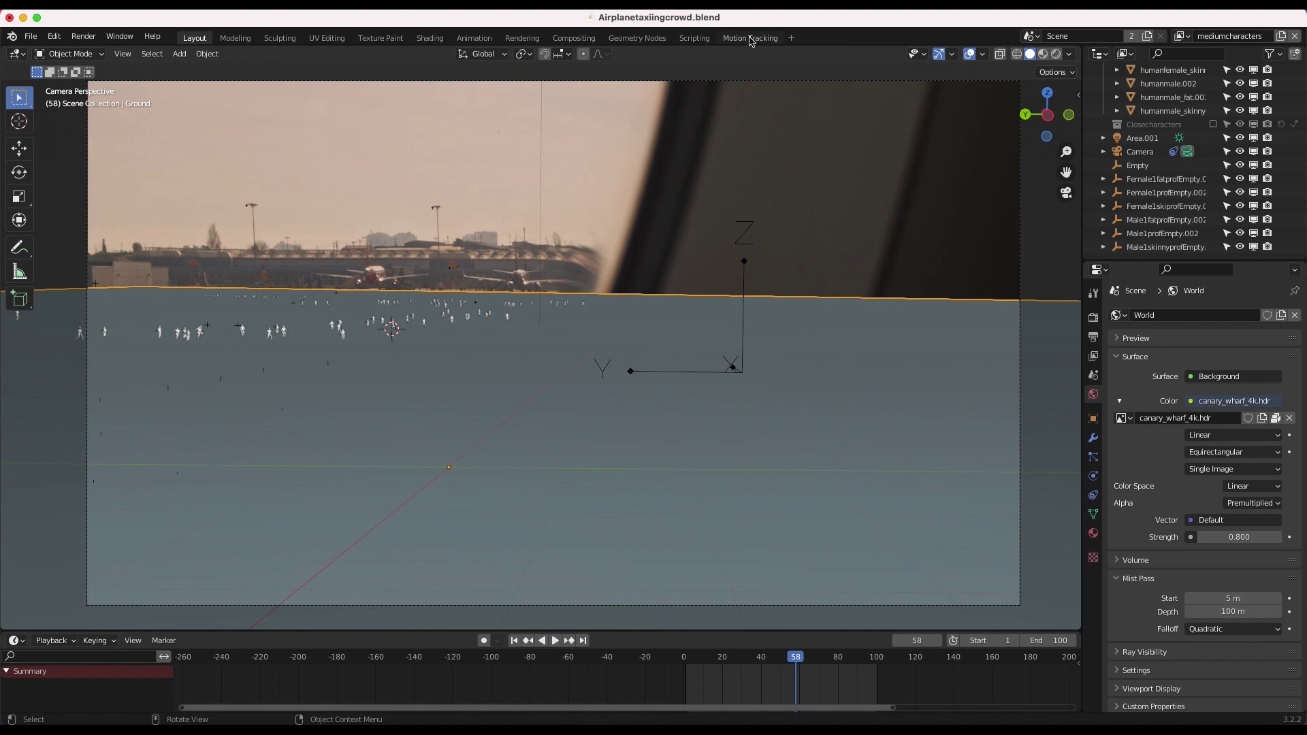
pyautogui.click(750, 38)
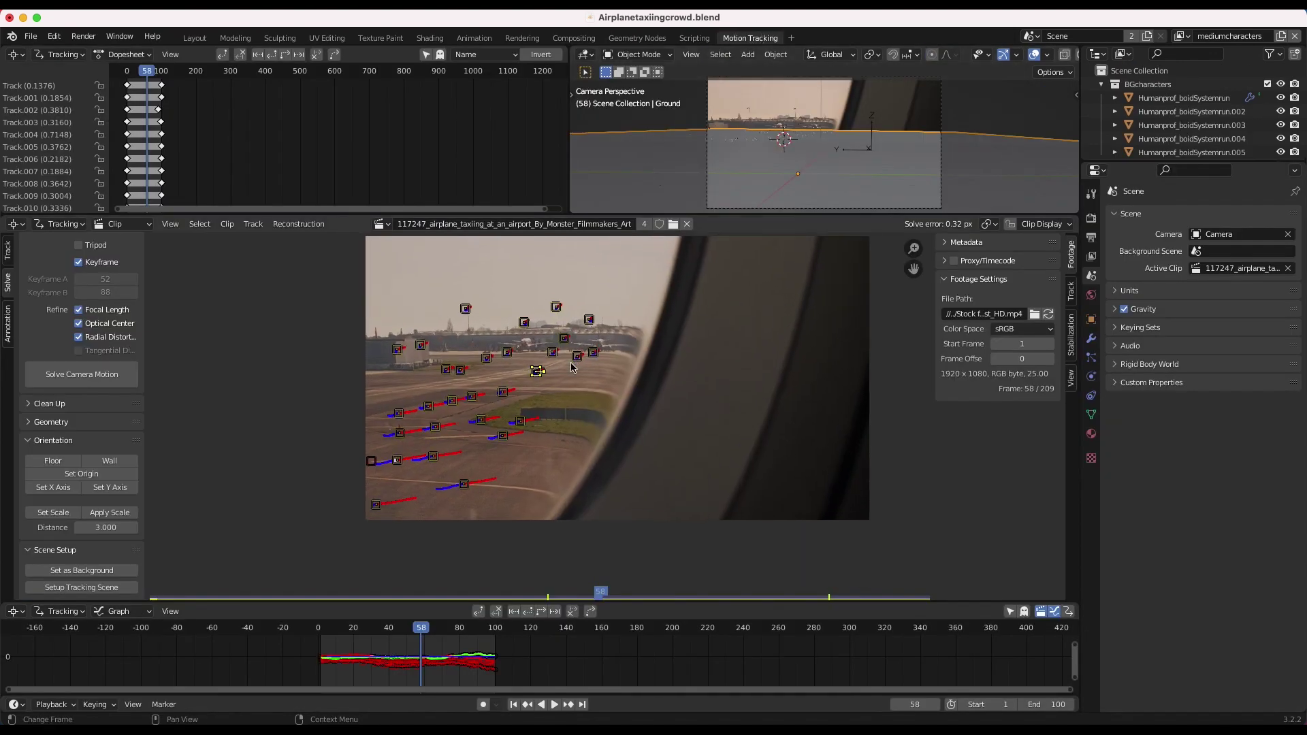
pyautogui.scroll(1, 611, 314)
pyautogui.hscroll(3, 612, 314)
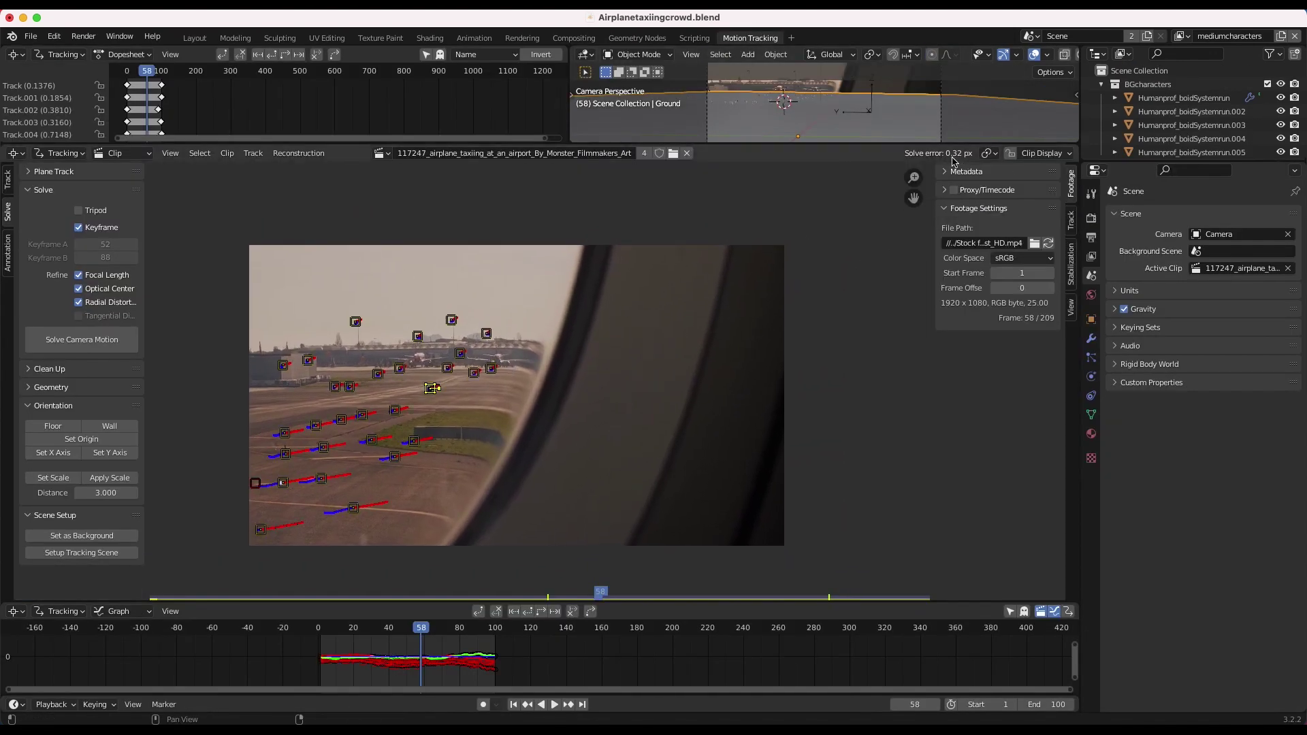
pyautogui.scroll(2, 501, 329)
pyautogui.moveTo(321, 626); pyautogui.dragTo(392, 630)
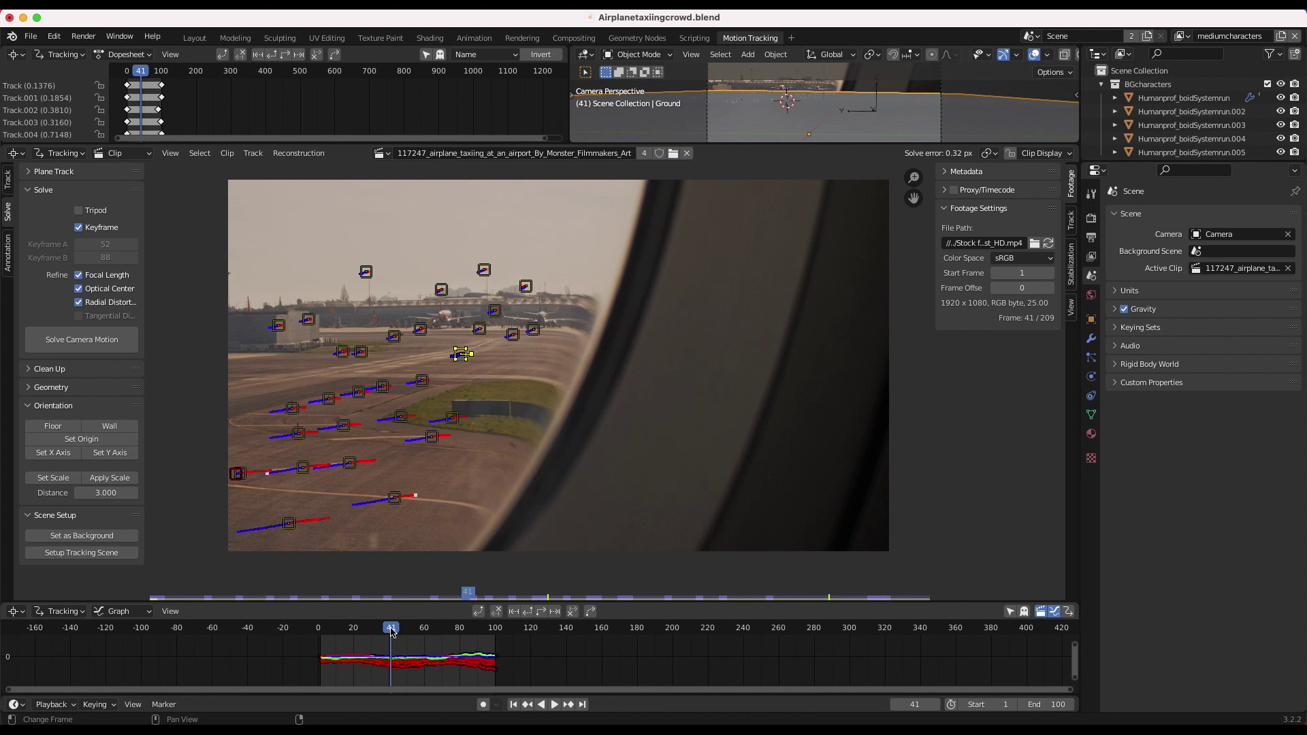
# Step: Return to the Layout workspace's 3D scene and adjust the view
pyautogui.click(195, 39)
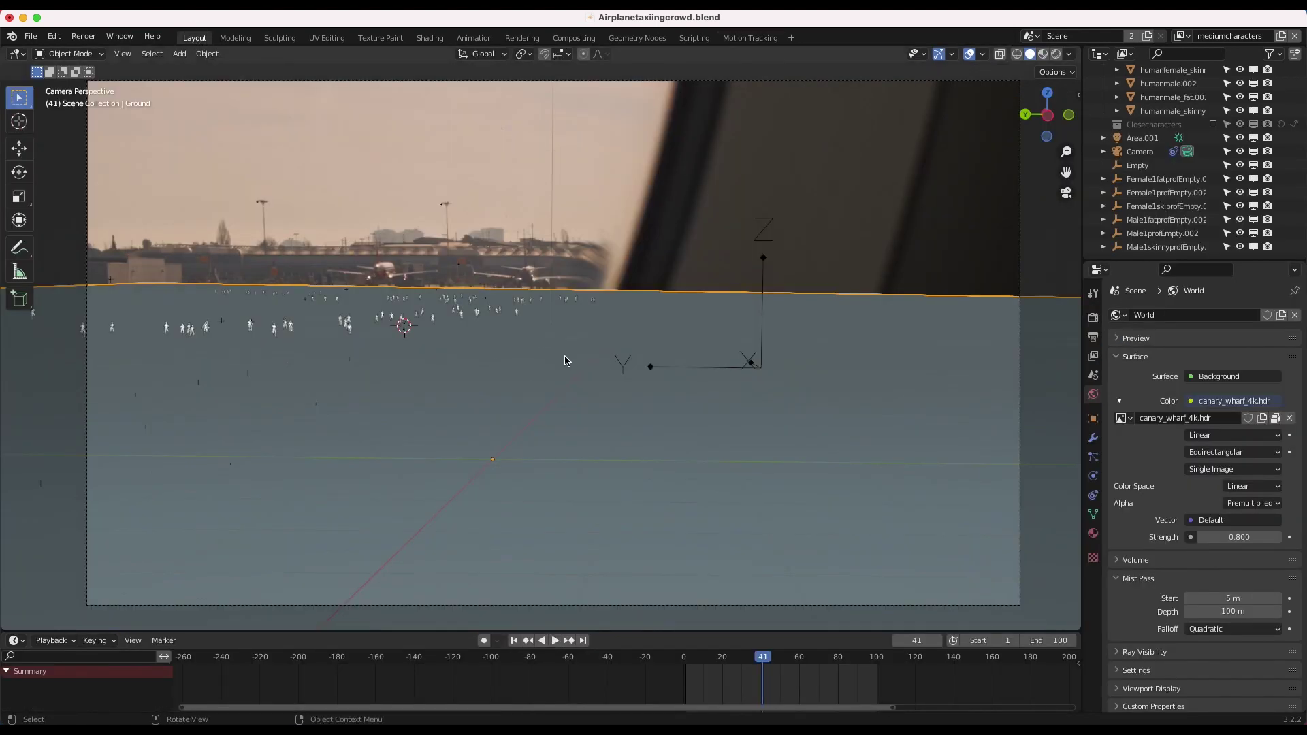
pyautogui.scroll(-3, 564, 360)
pyautogui.scroll(5, 565, 361)
pyautogui.scroll(-5, 565, 360)
pyautogui.scroll(5, 564, 361)
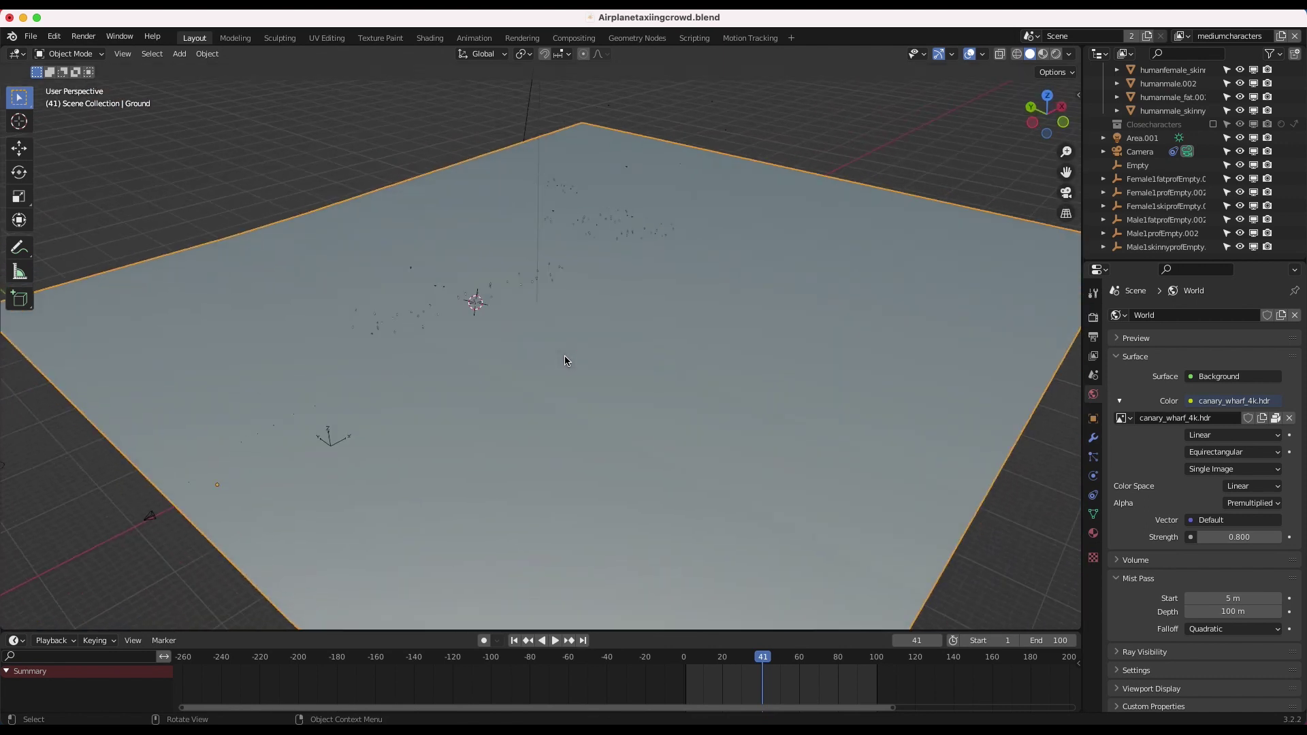
pyautogui.hscroll(-10, 565, 361)
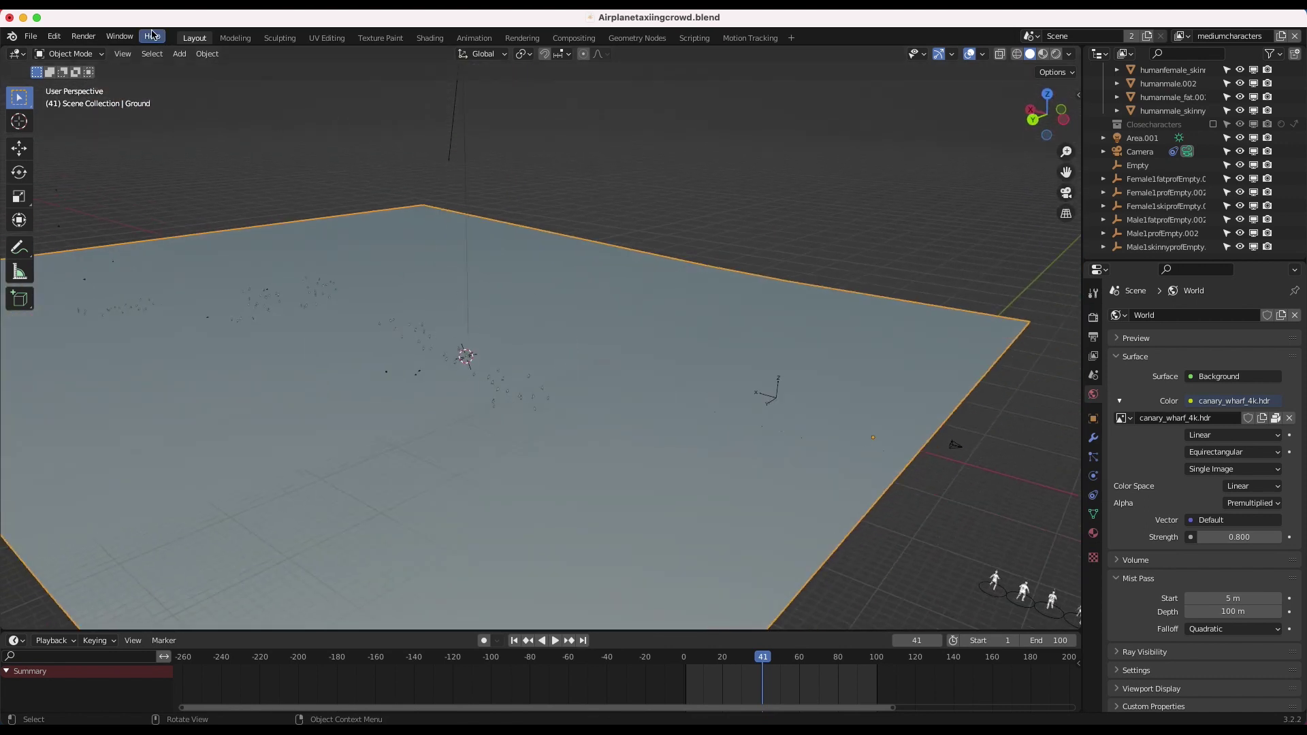
# Step: Look through the scene camera in wireframe shading, panned to frame the crowd over the footage
pyautogui.click(122, 54)
pyautogui.moveTo(197, 209)
pyautogui.click(306, 210)
pyautogui.press('z')
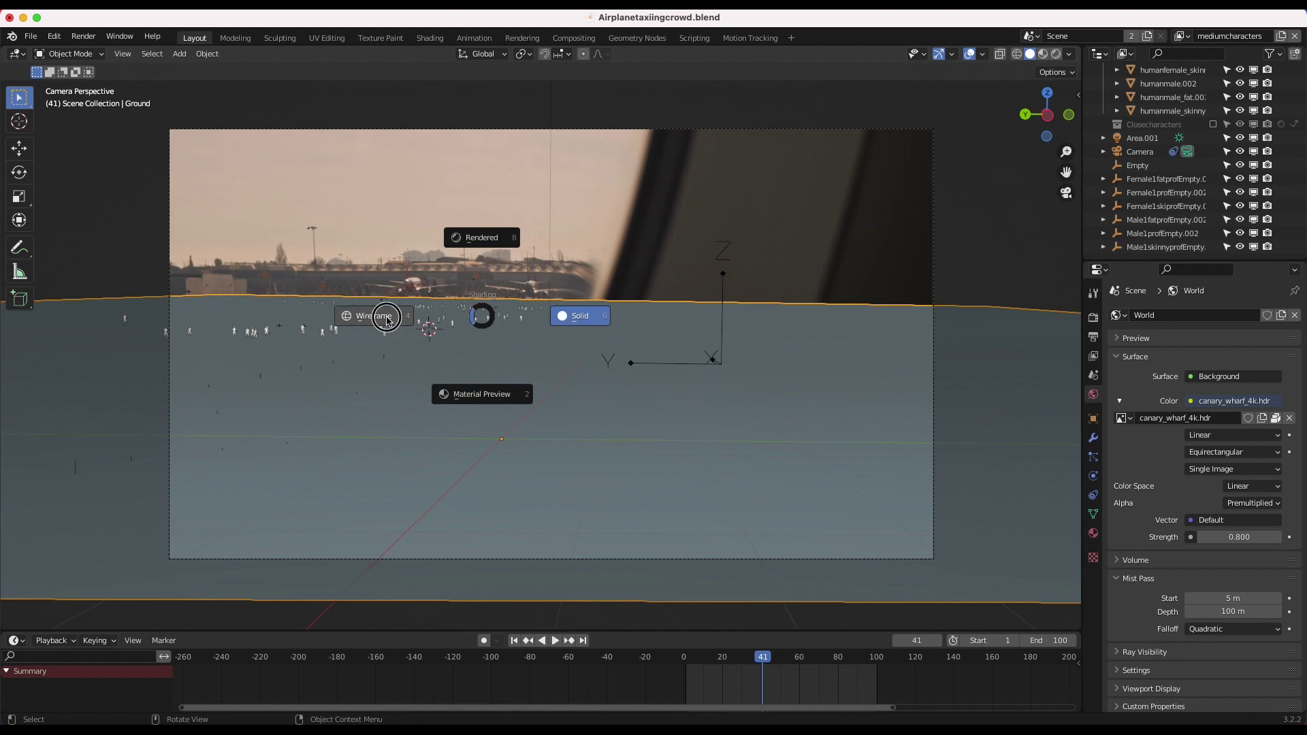
pyautogui.click(386, 319)
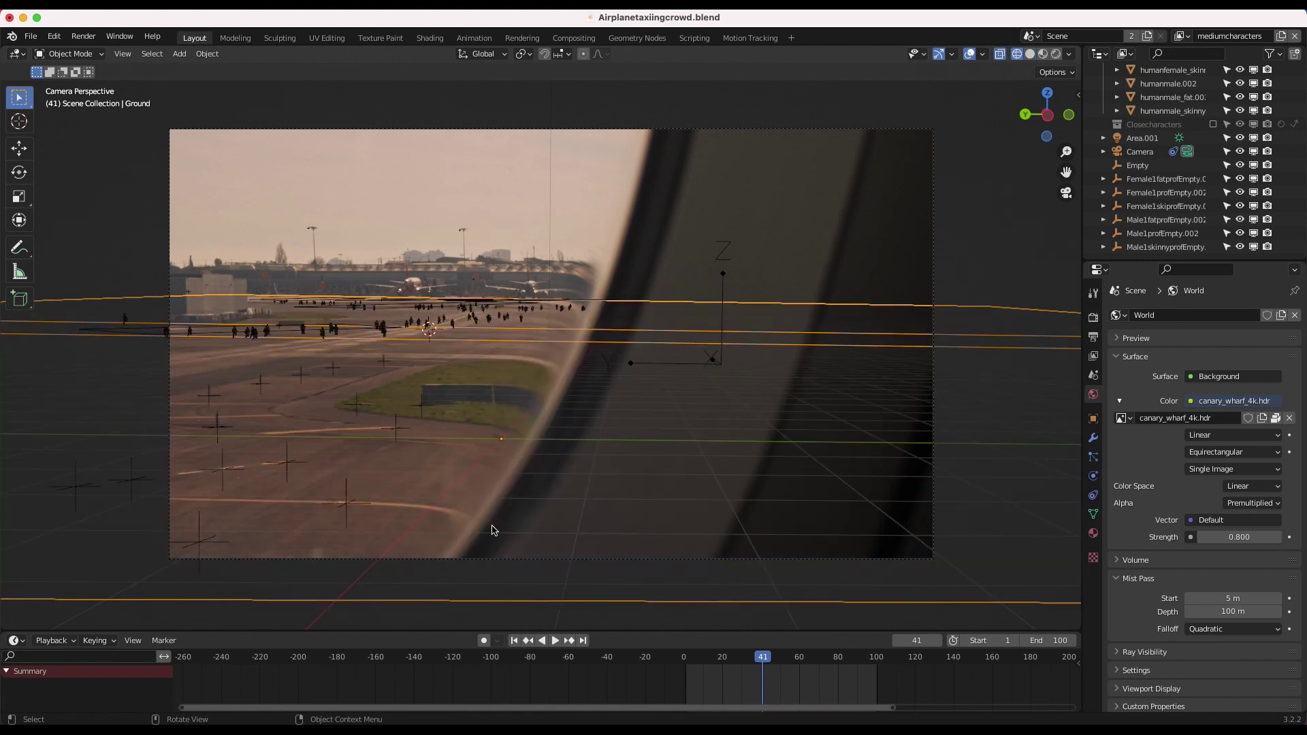
pyautogui.keyDown('shift'); pyautogui.moveTo(357, 348); pyautogui.dragTo(445, 365, button='middle'); pyautogui.keyUp('shift')
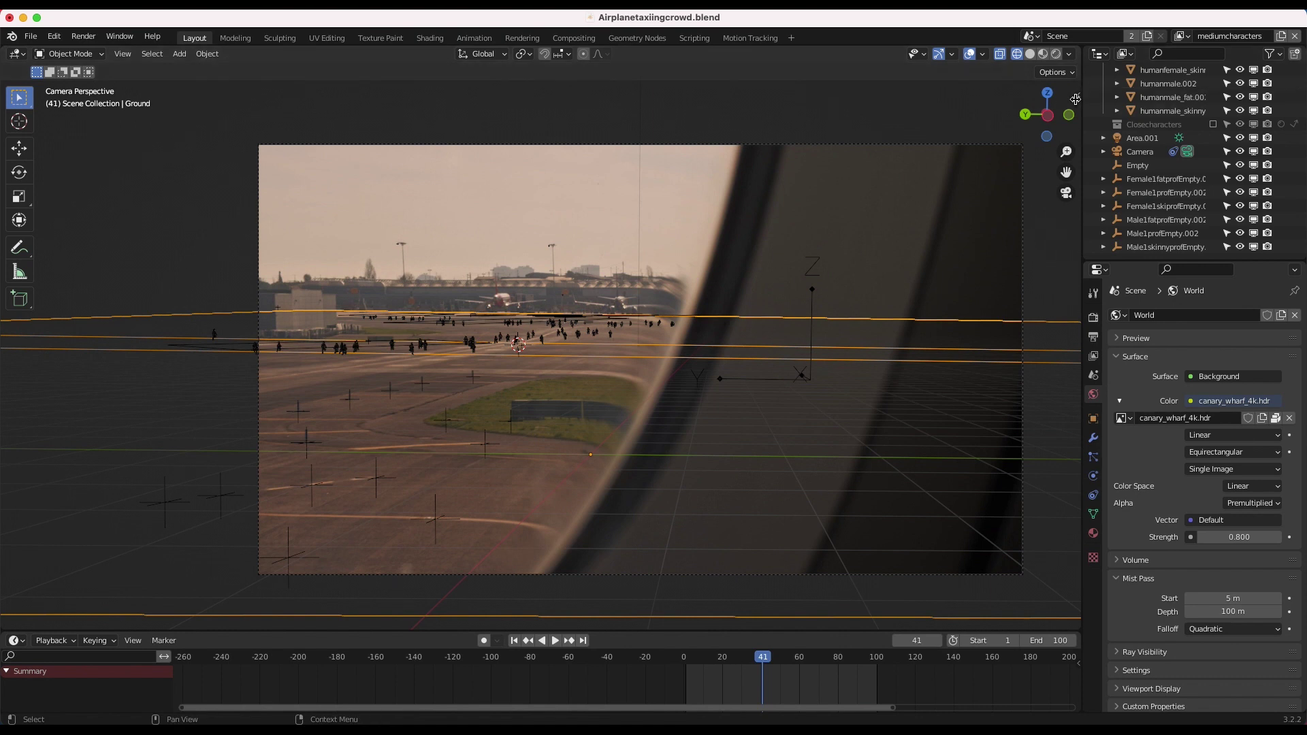
# Step: Review the Ground's collision physics and the crowd groups, then show Ground's Material.007 settings
pyautogui.click(1093, 476)
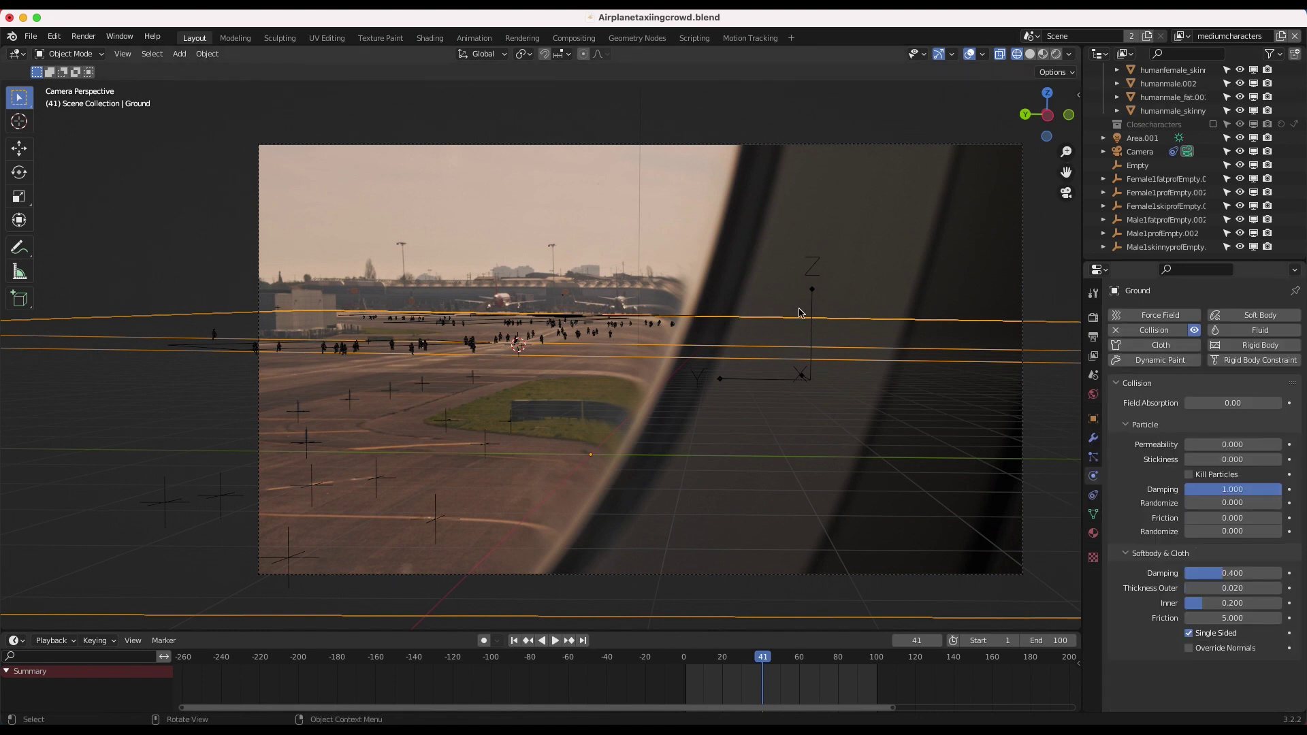
pyautogui.click(578, 338)
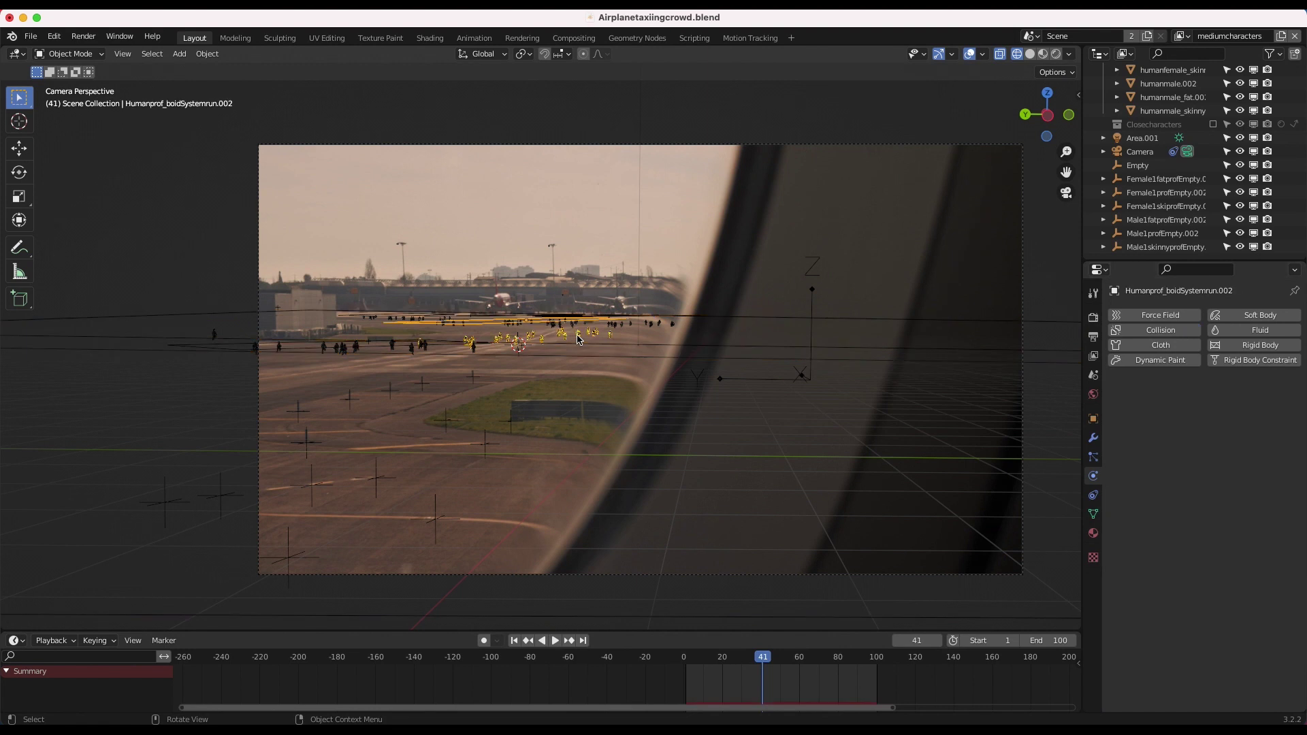
pyautogui.click(413, 353)
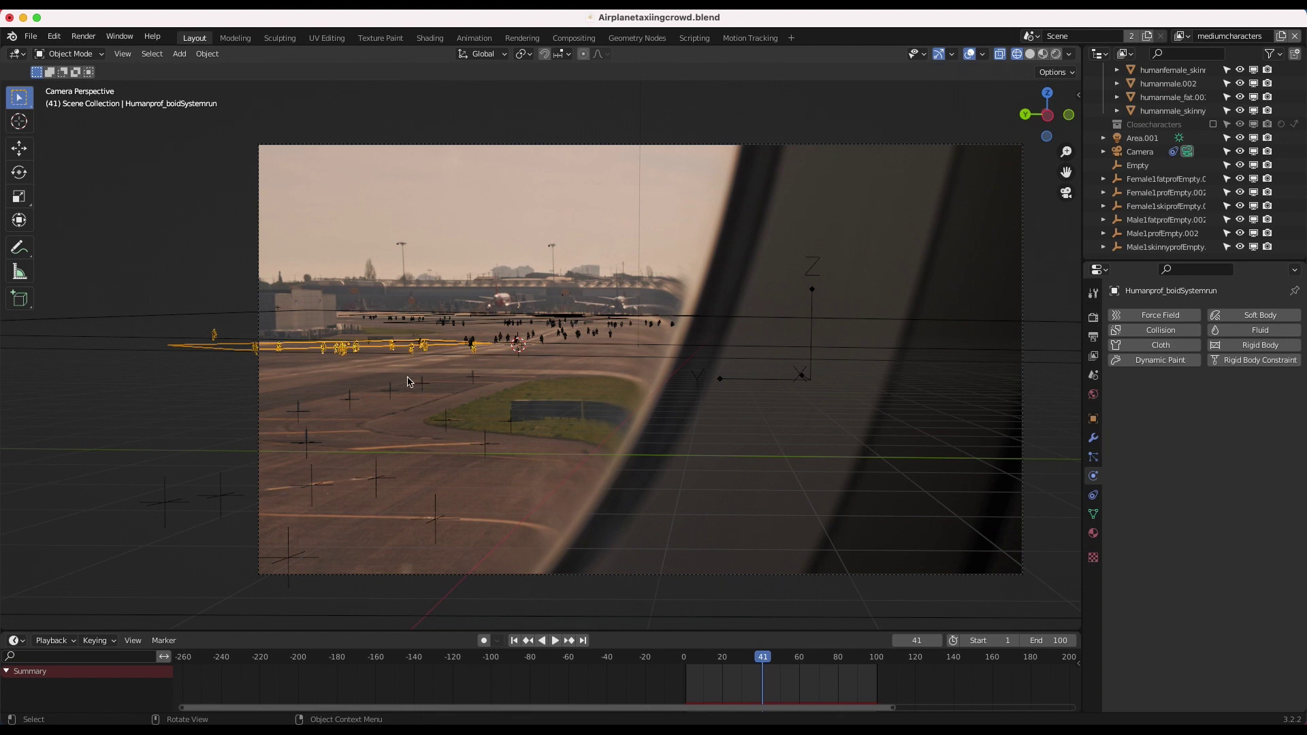
pyautogui.click(615, 361)
pyautogui.click(1093, 535)
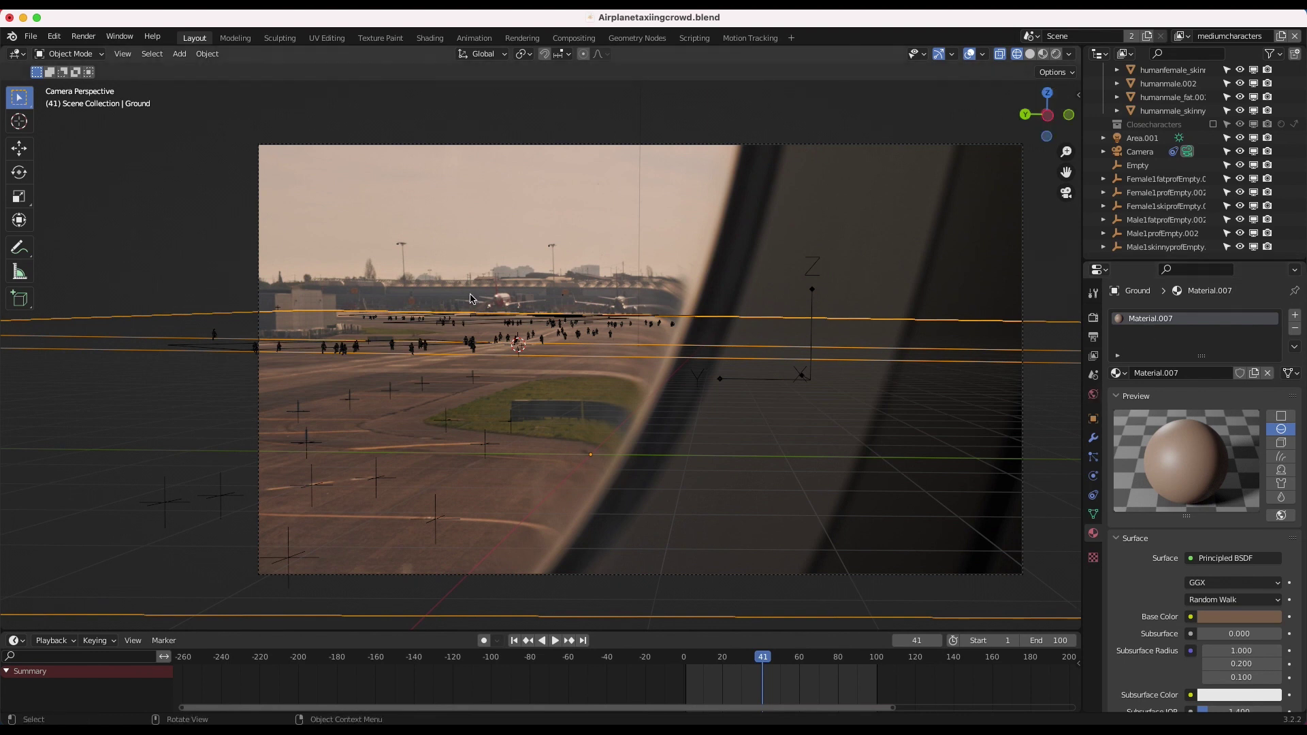
# Step: Check the World settings and Cycles render settings (CPU, 32 samples, denoising), selecting Area.001
pyautogui.click(1093, 394)
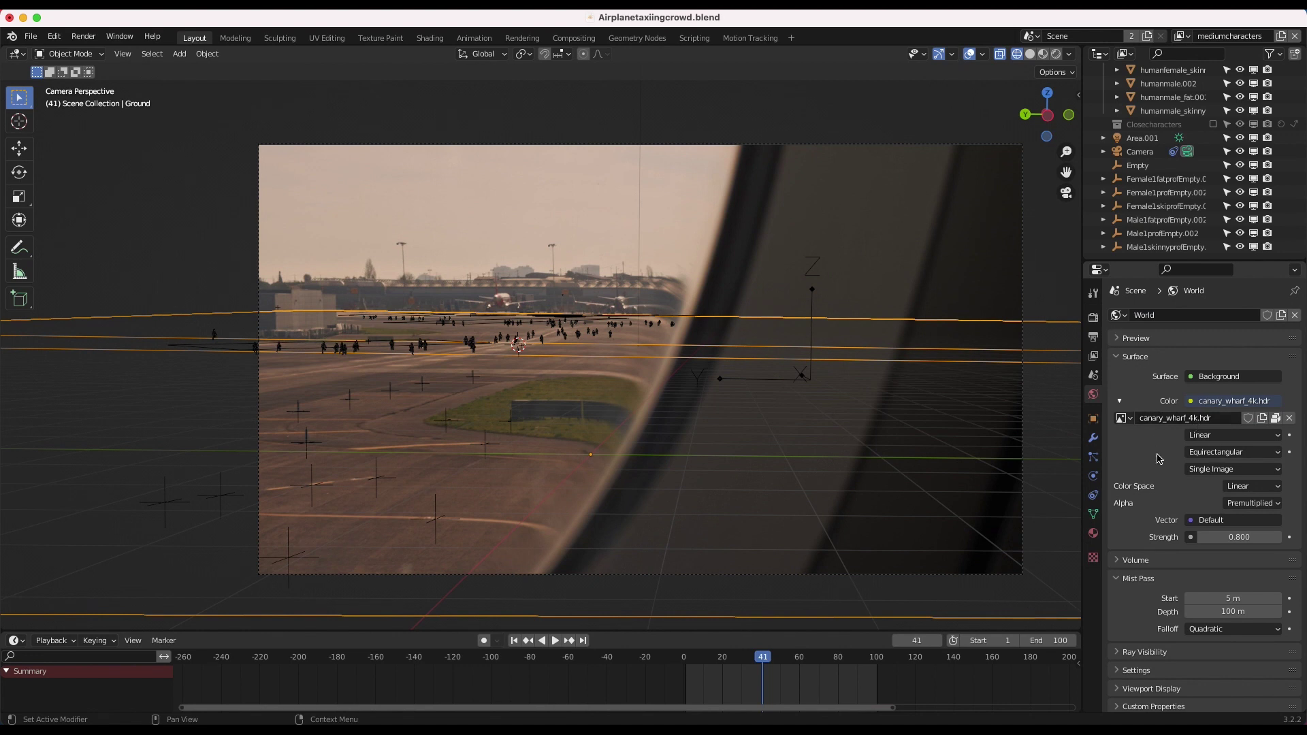
pyautogui.click(1093, 319)
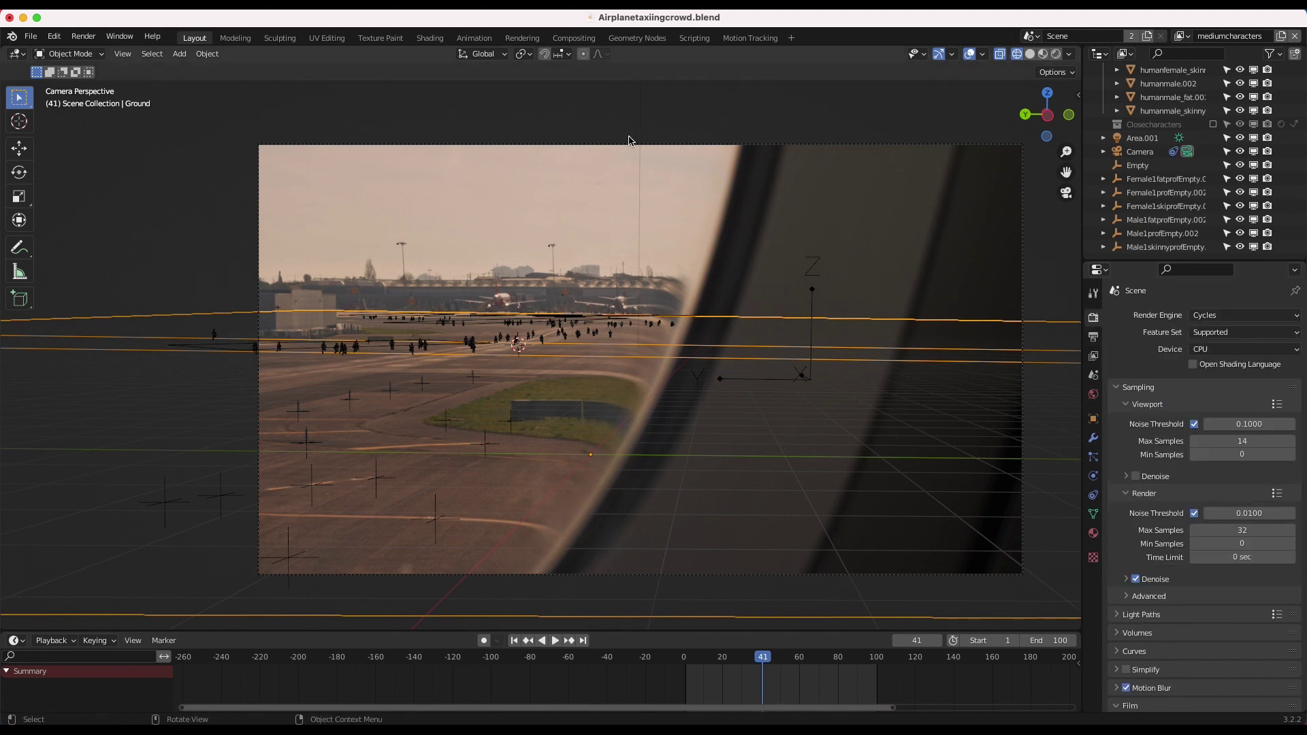
pyautogui.click(553, 245)
# Step: Leave the camera view and orbit around the crowd planes and area light
pyautogui.press('KP_0')
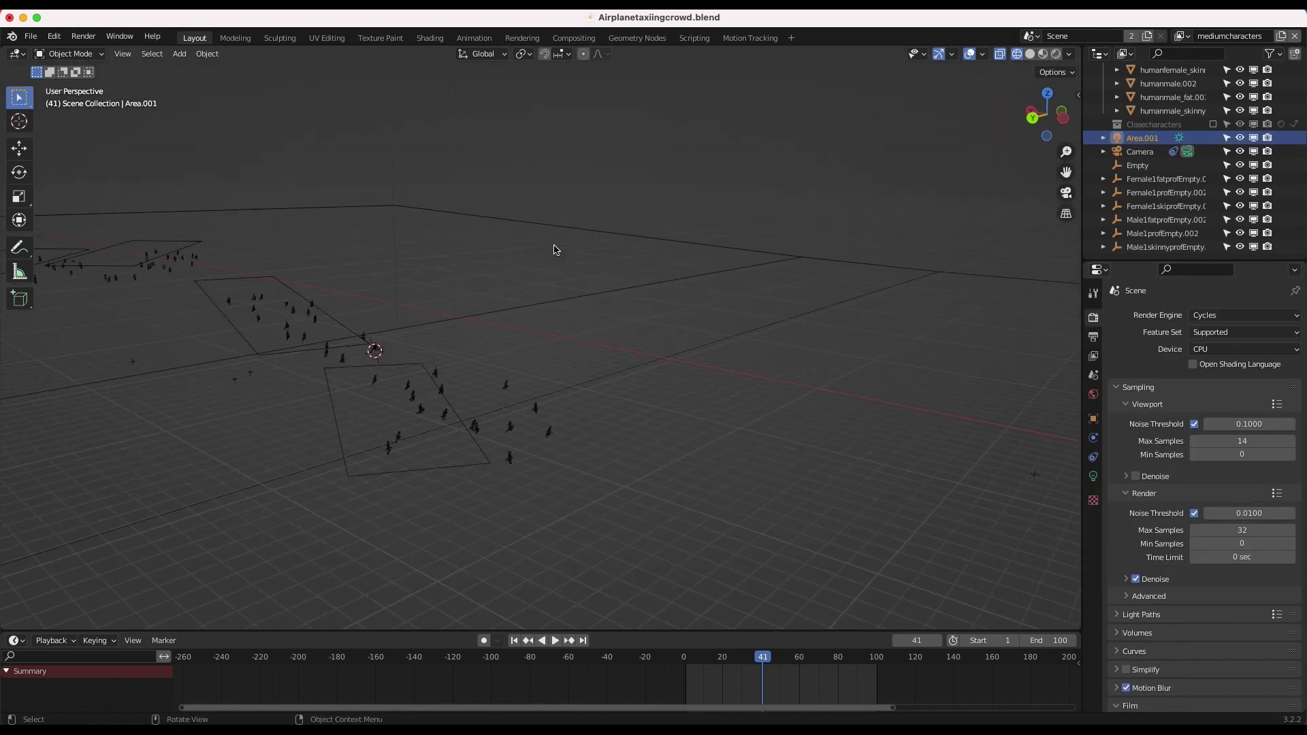
pyautogui.moveTo(565, 273); pyautogui.dragTo(551, 263, button='middle')
pyautogui.scroll(2, 568, 262)
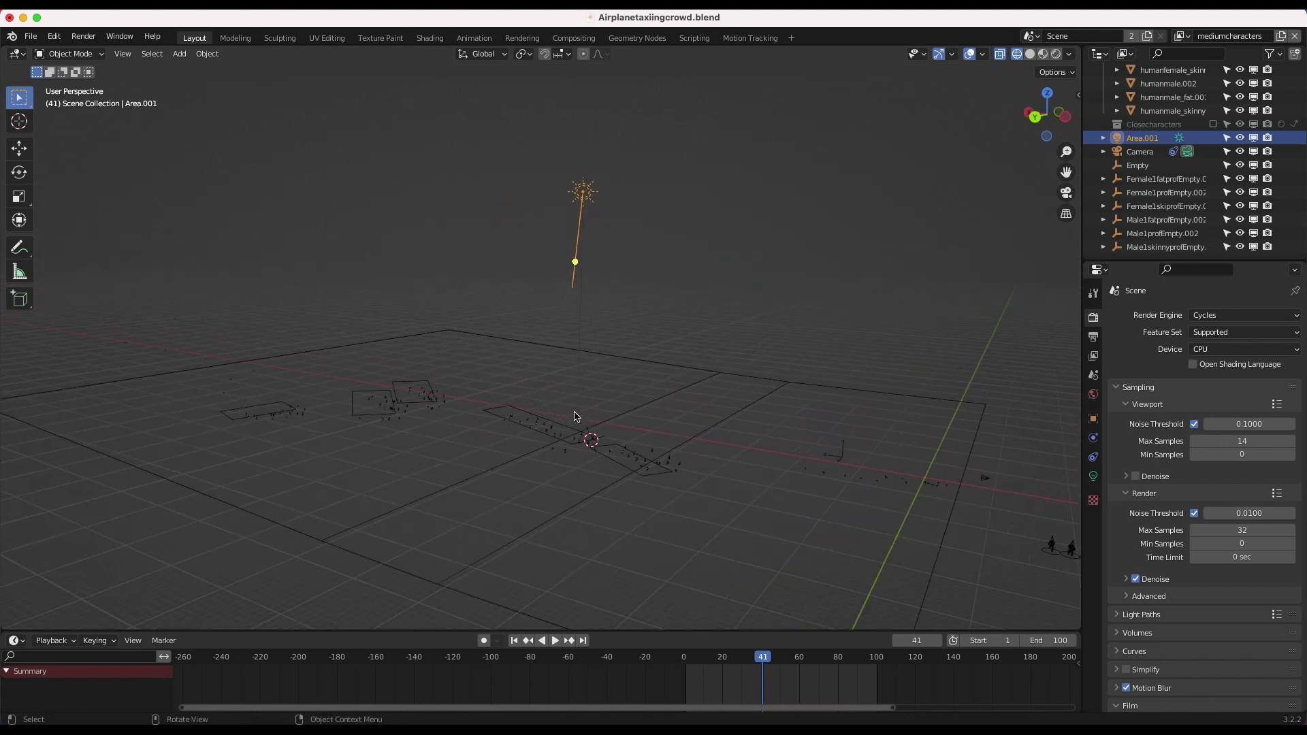
pyautogui.moveTo(671, 400); pyautogui.dragTo(571, 441, button='middle')
pyautogui.hscroll(-10, 571, 441)
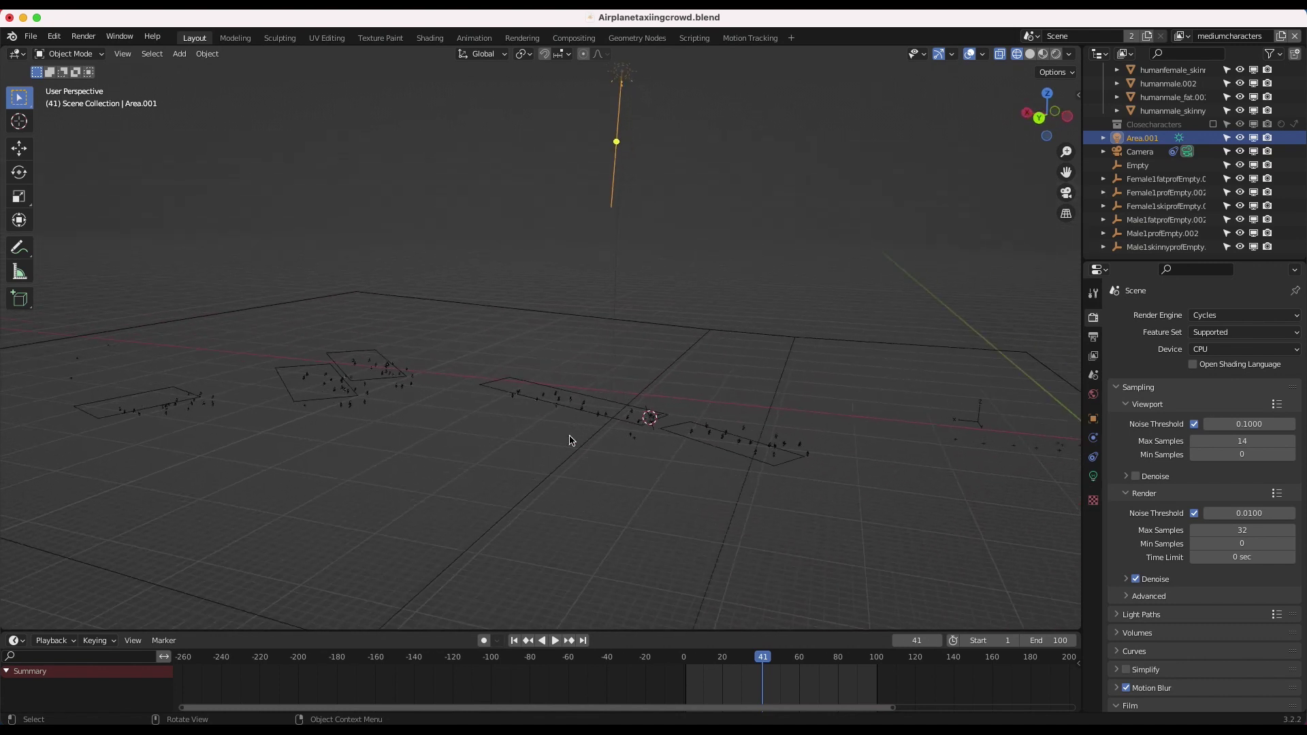
pyautogui.hscroll(5, 571, 441)
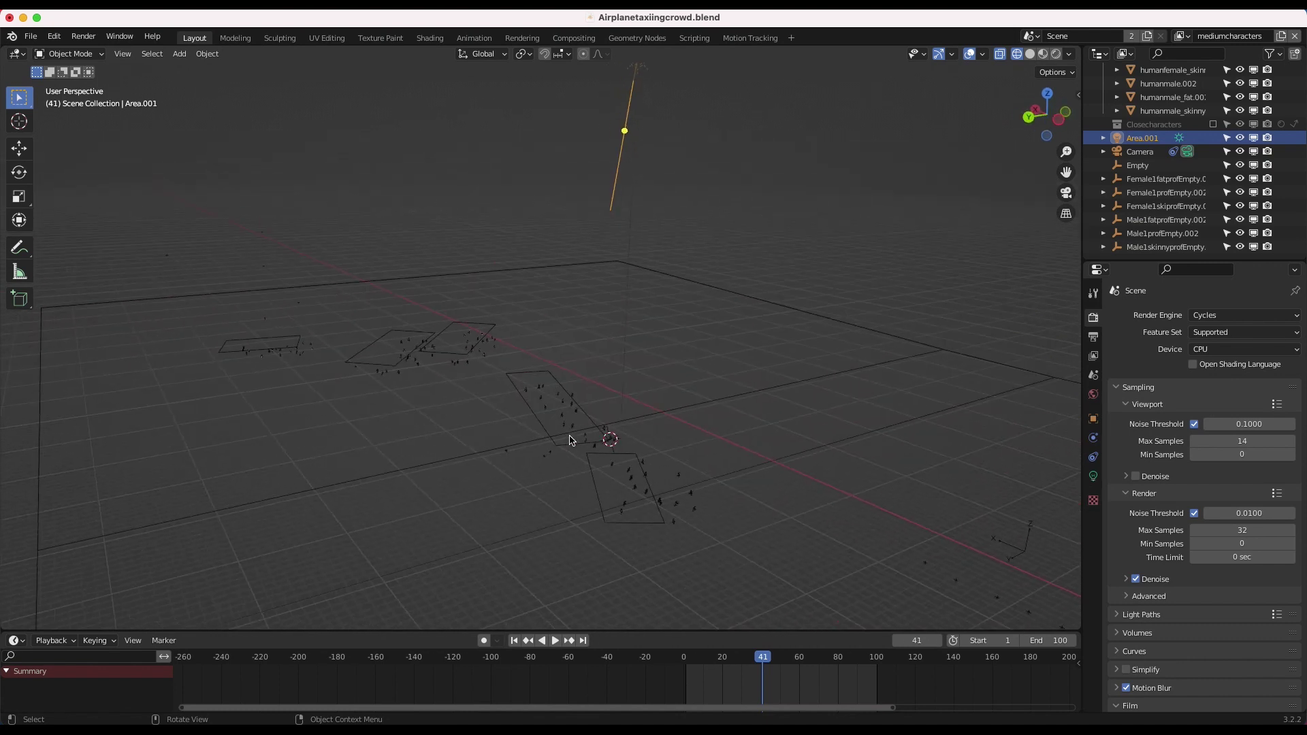
pyautogui.hscroll(-10, 571, 441)
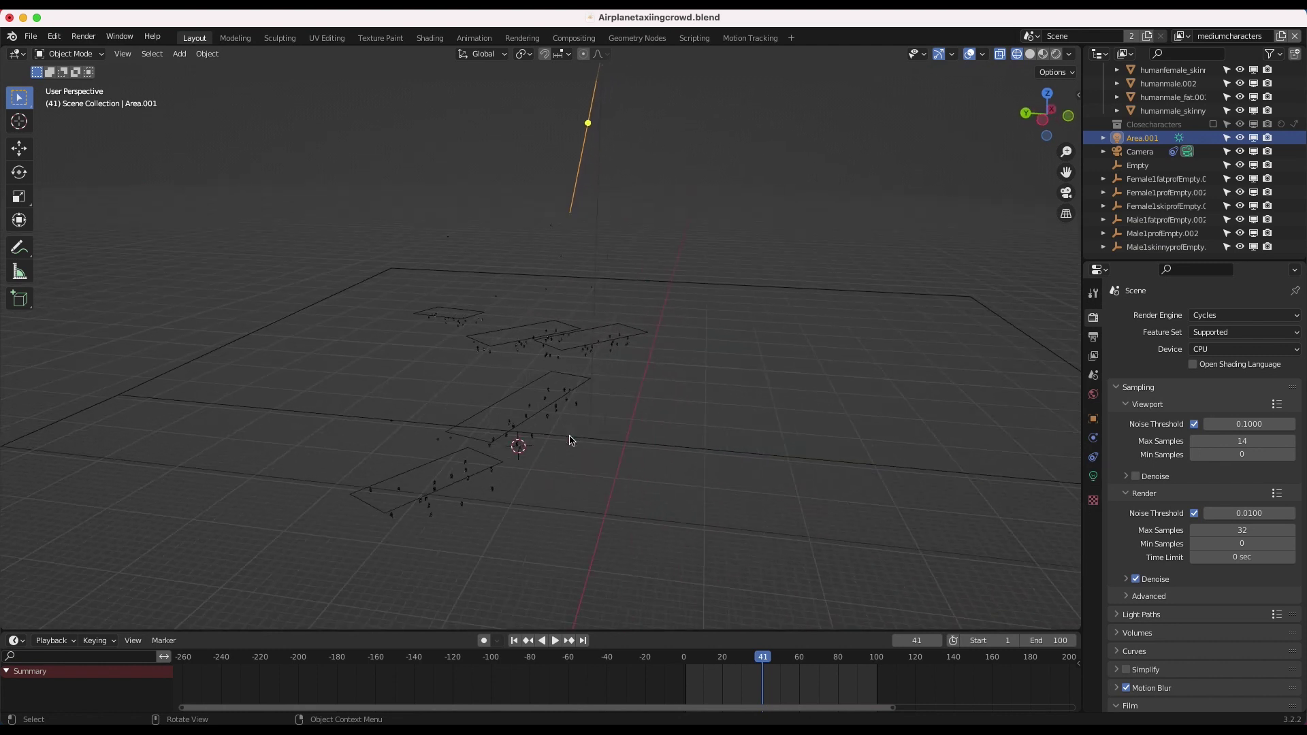
# Step: Select the lower, upper-right and middle crowd planes in turn
pyautogui.click(427, 428)
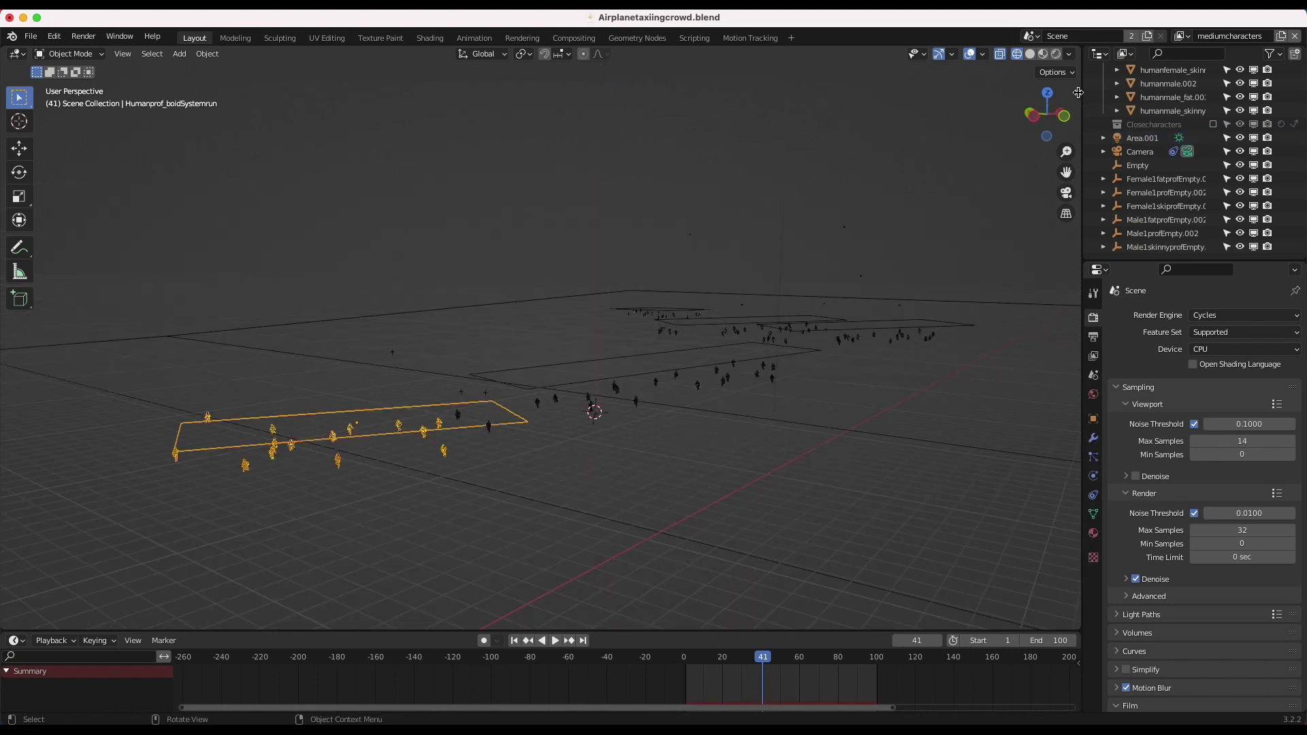
pyautogui.hscroll(-6, 411, 308)
pyautogui.click(733, 304)
pyautogui.click(743, 350)
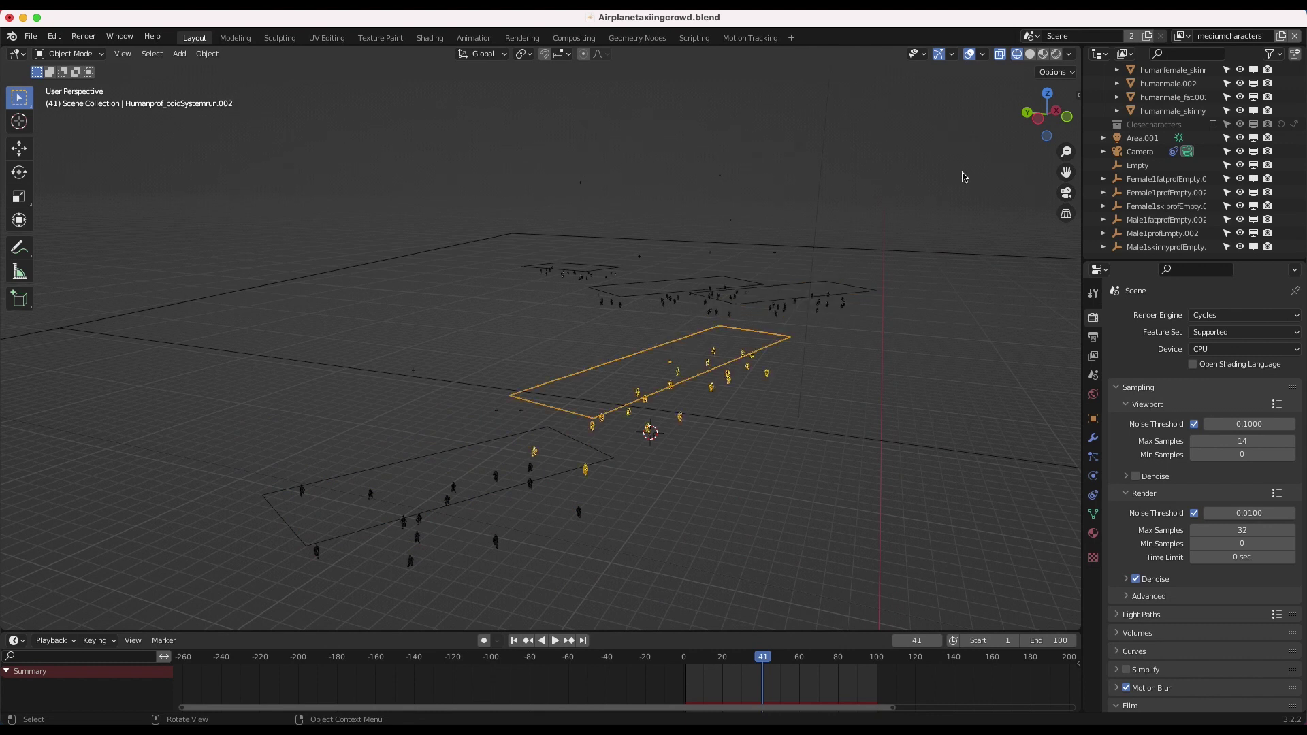
# Step: In the Horde panel, check the Humans Prof folder, character preview and Boid system type
pyautogui.click(1078, 94)
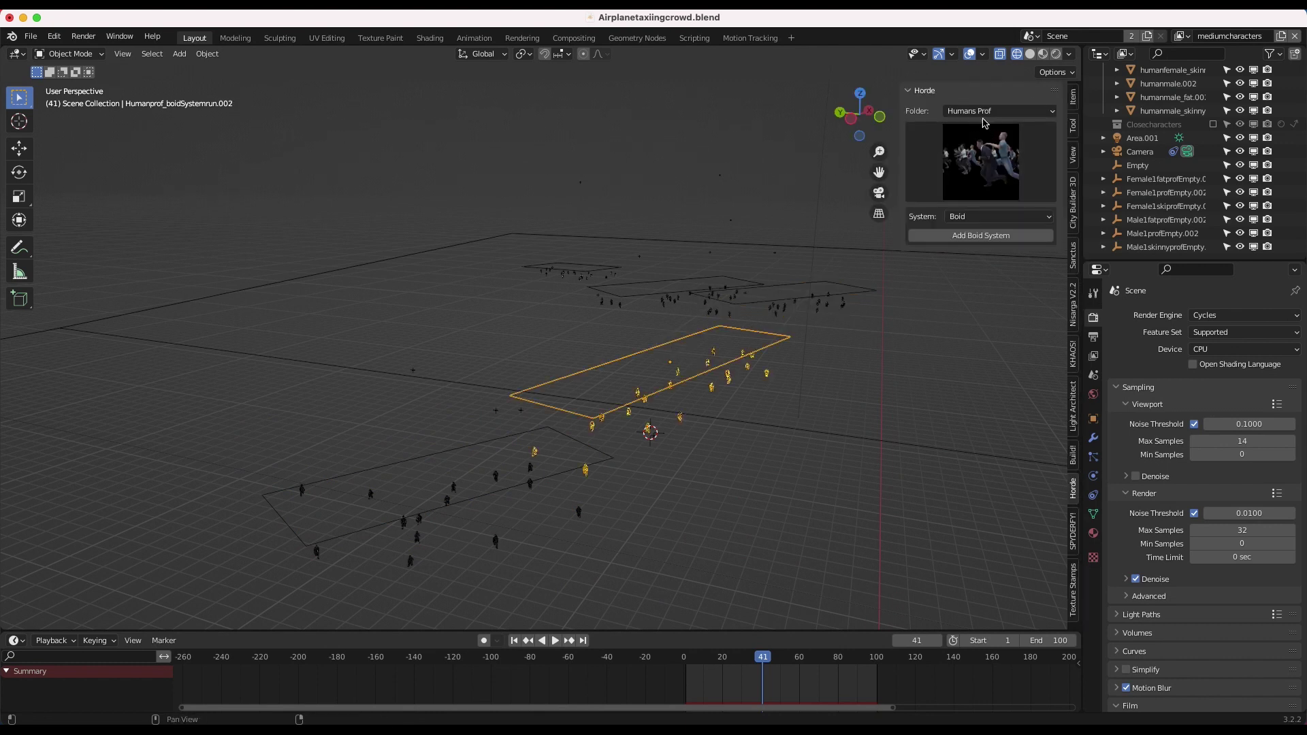
pyautogui.click(984, 111)
pyautogui.click(1001, 178)
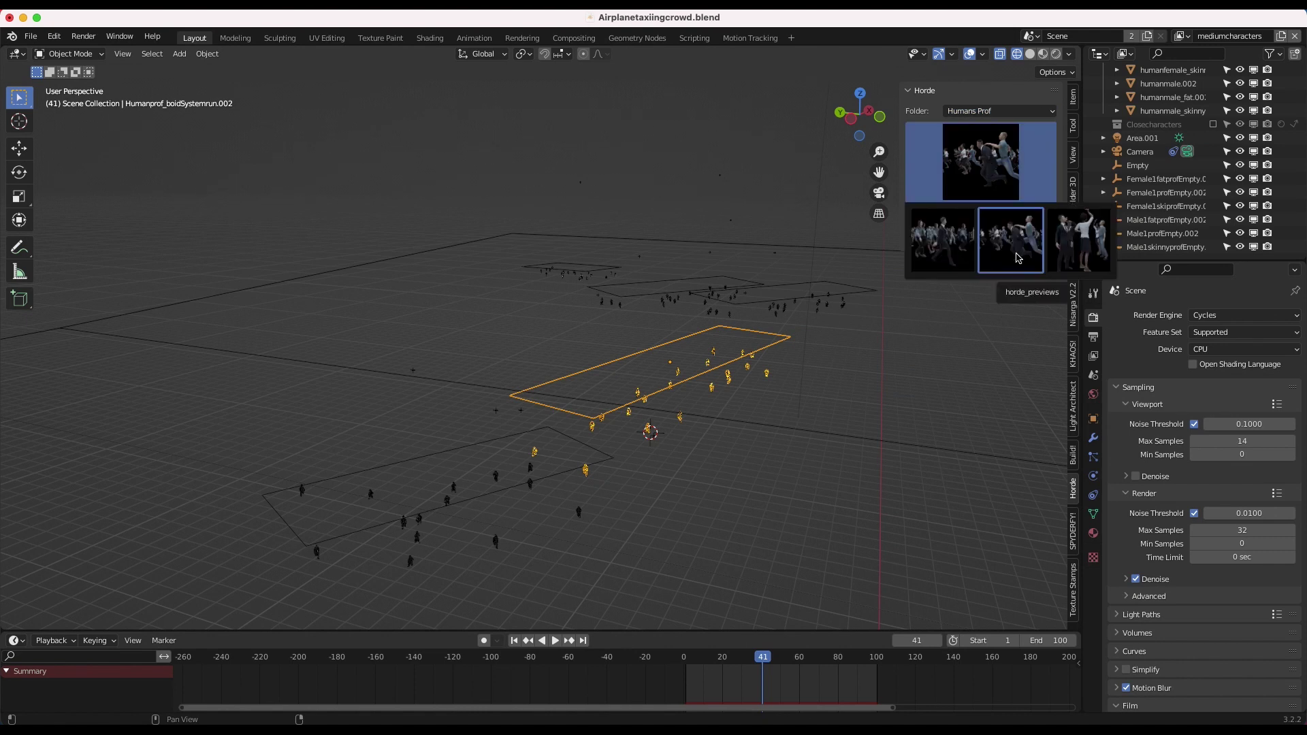
pyautogui.click(1017, 258)
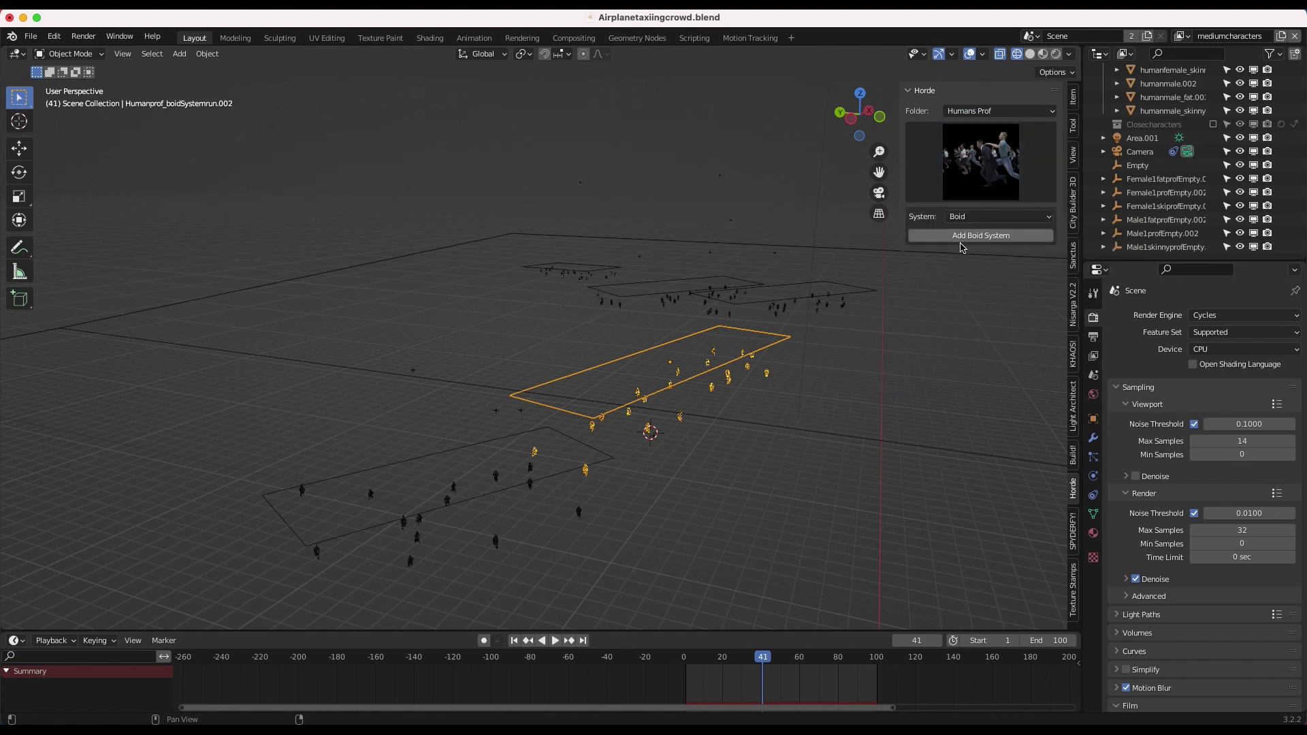
pyautogui.click(982, 218)
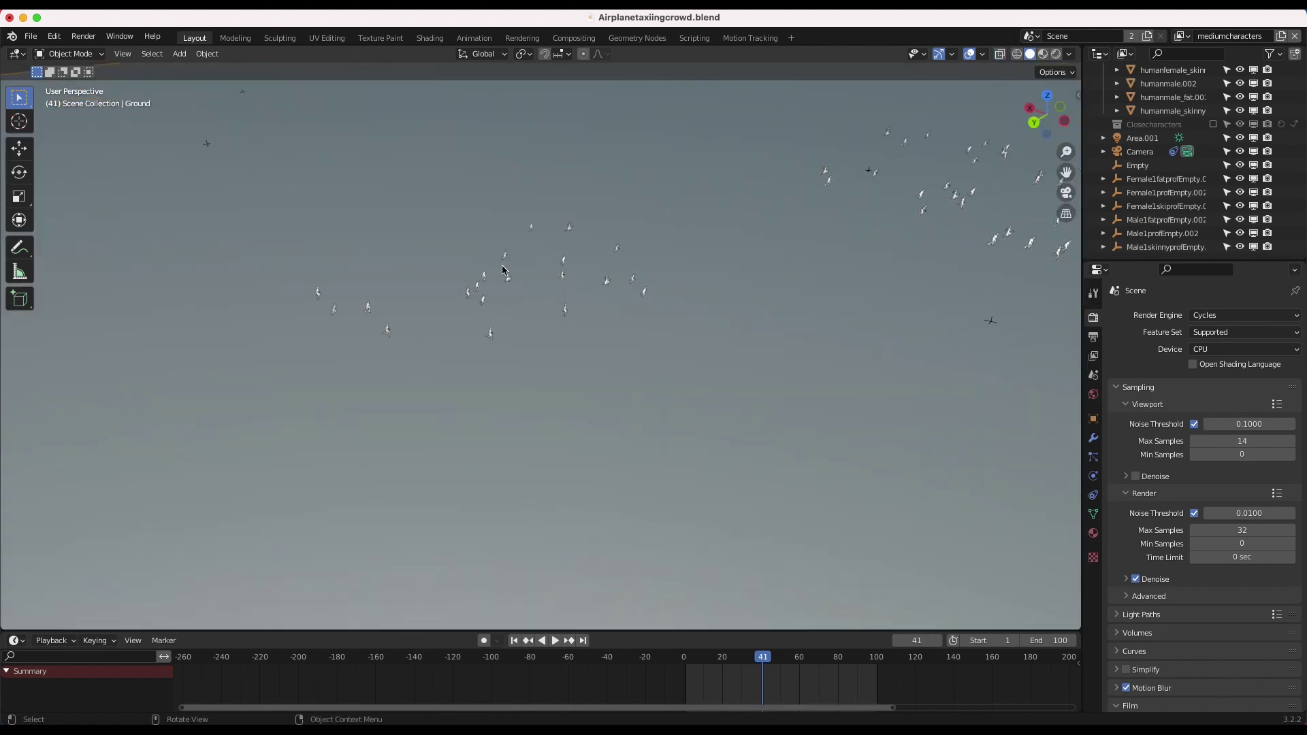
pyautogui.click(508, 275)
pyautogui.keyDown('shift'); pyautogui.hscroll(8, 749, 272); pyautogui.keyUp('shift')
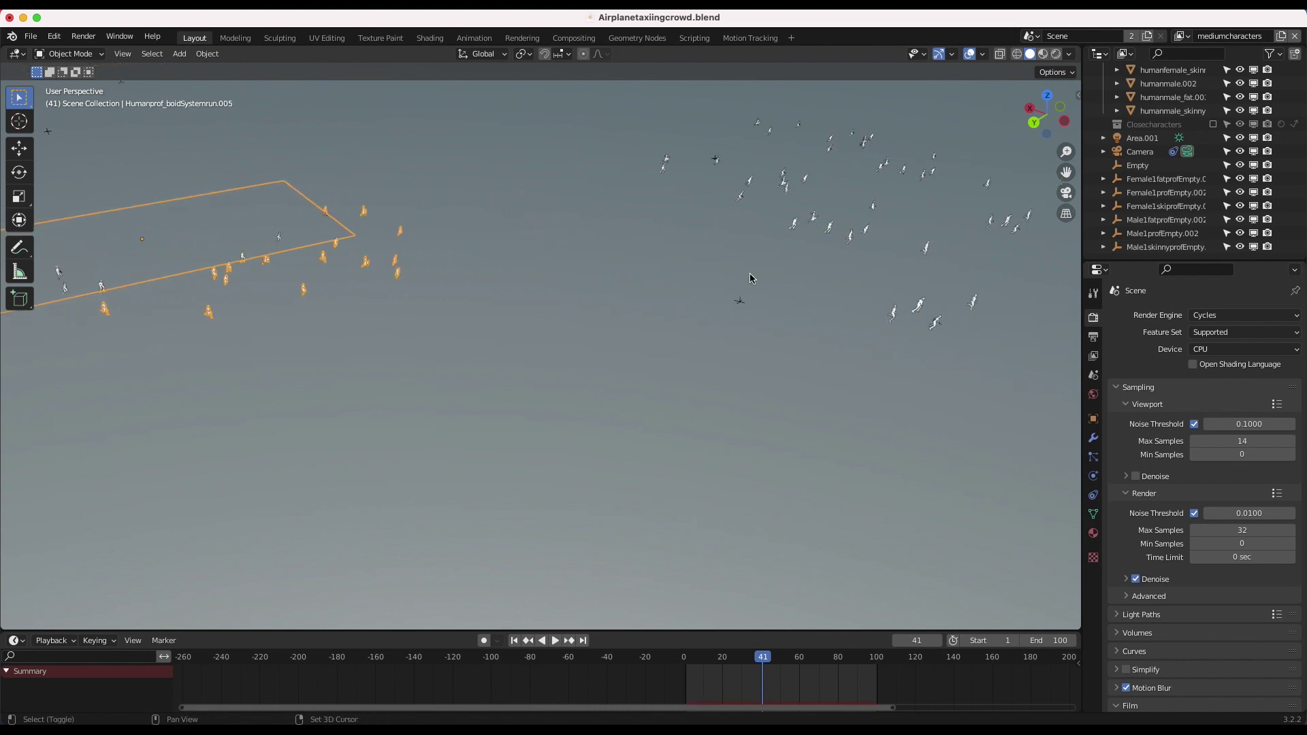
pyautogui.click(793, 226)
pyautogui.scroll(-5, 793, 223)
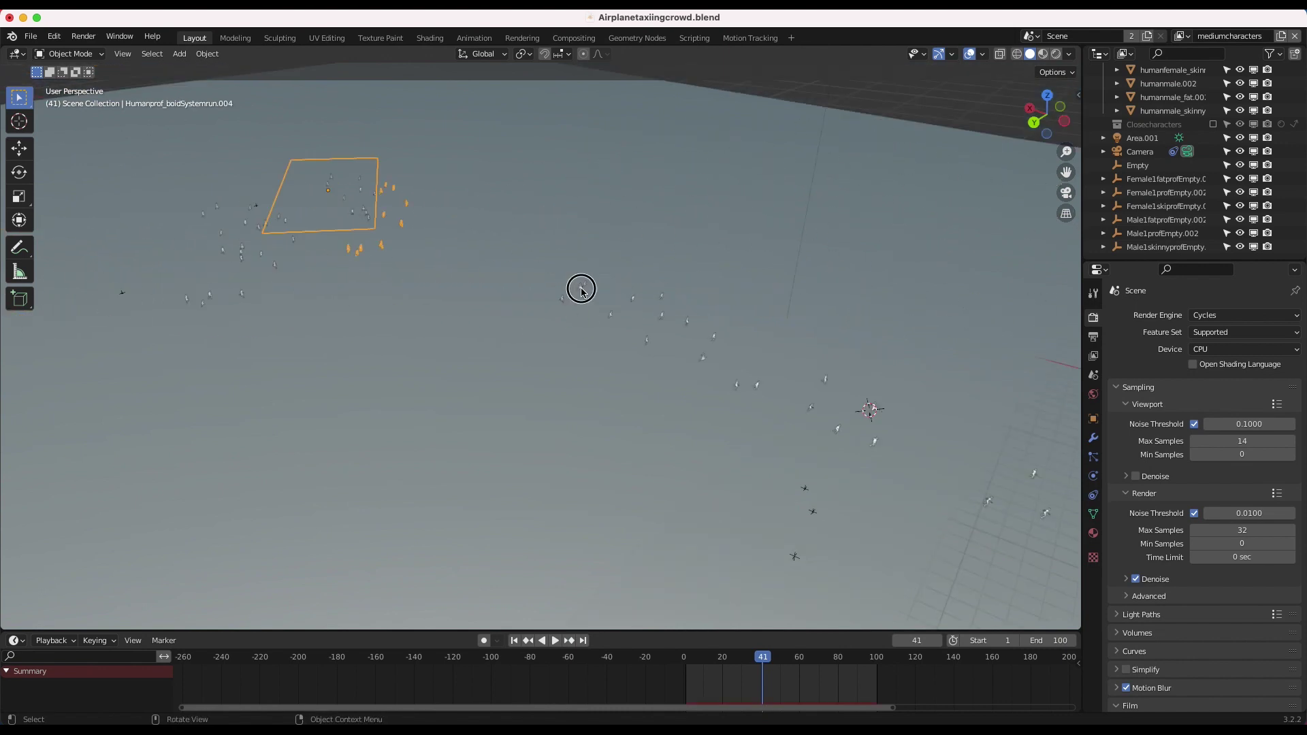
pyautogui.click(581, 288)
pyautogui.scroll(-5, 581, 290)
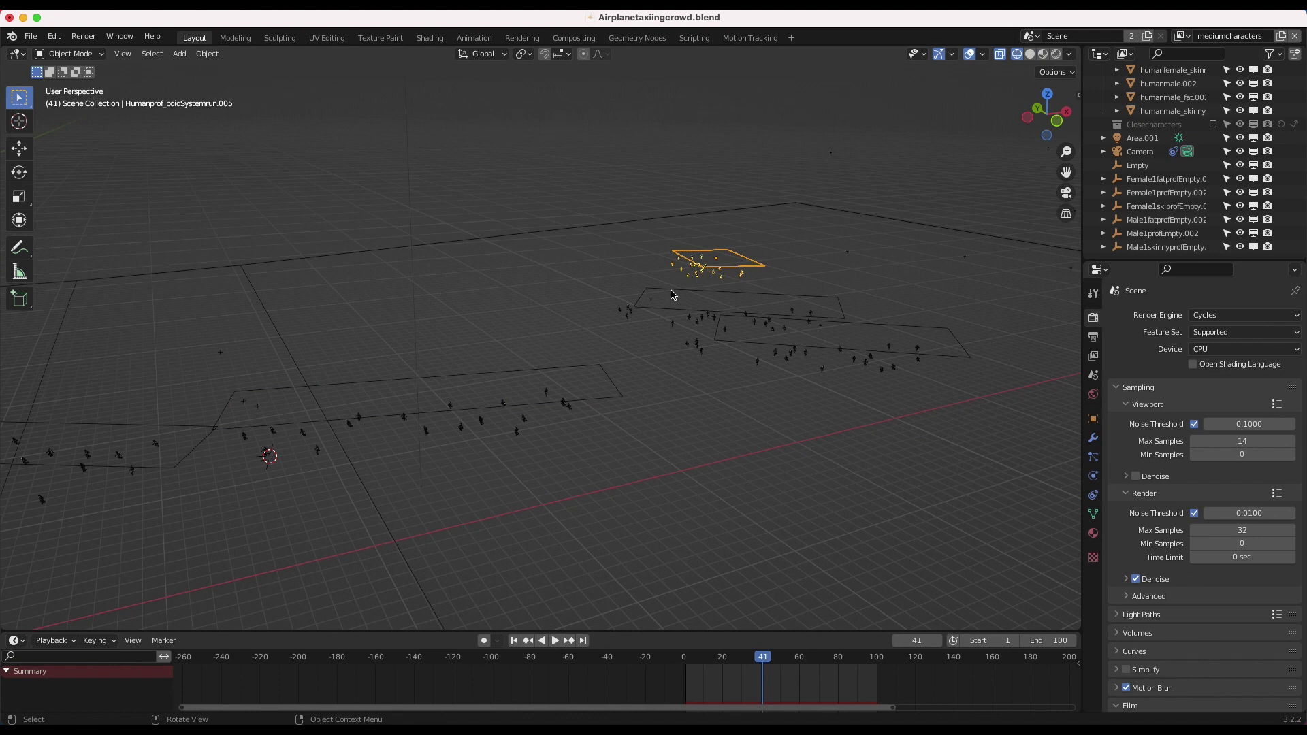
pyautogui.click(671, 294)
pyautogui.click(732, 345)
pyautogui.click(512, 374)
pyautogui.hscroll(-10, 512, 374)
pyautogui.keyDown('shift'); pyautogui.scroll(-10, 511, 374); pyautogui.keyUp('shift')
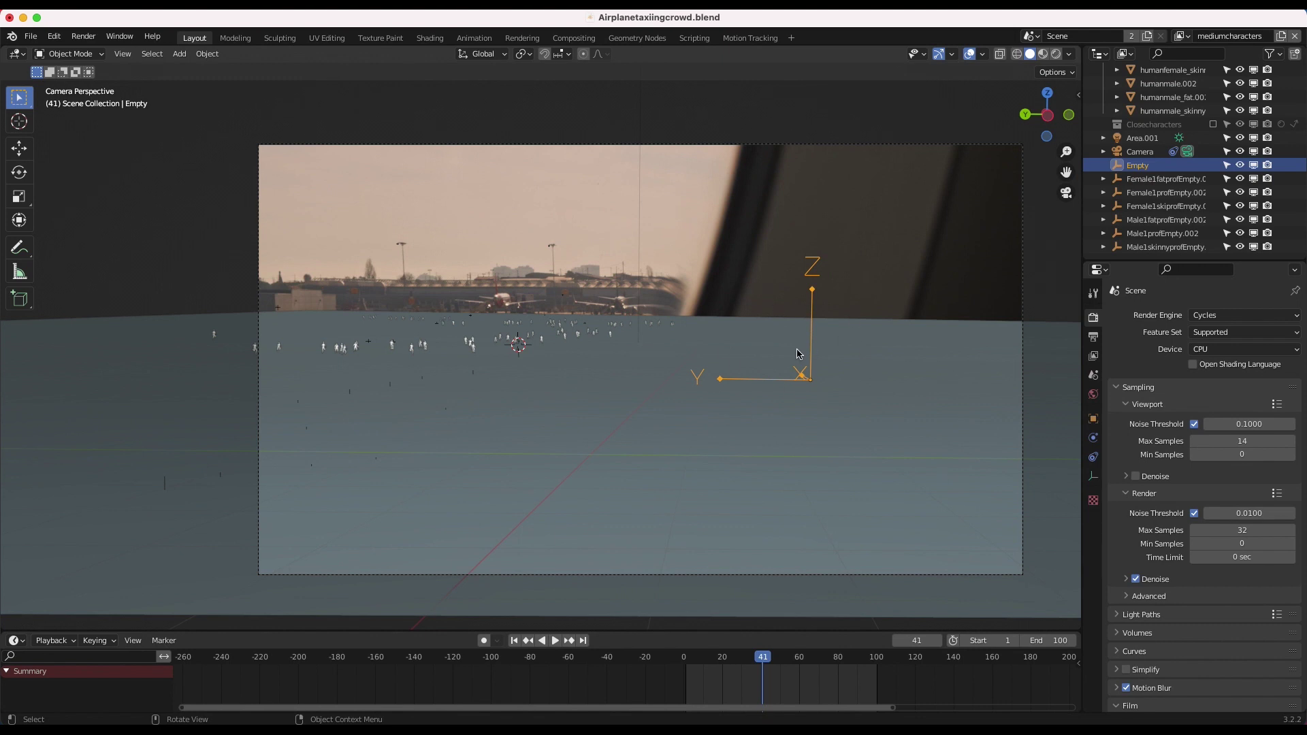
# Step: Frame the crowd in the viewport and start playing the running animation
pyautogui.keyDown('shift'); pyautogui.hscroll(10, 492, 378); pyautogui.keyUp('shift')
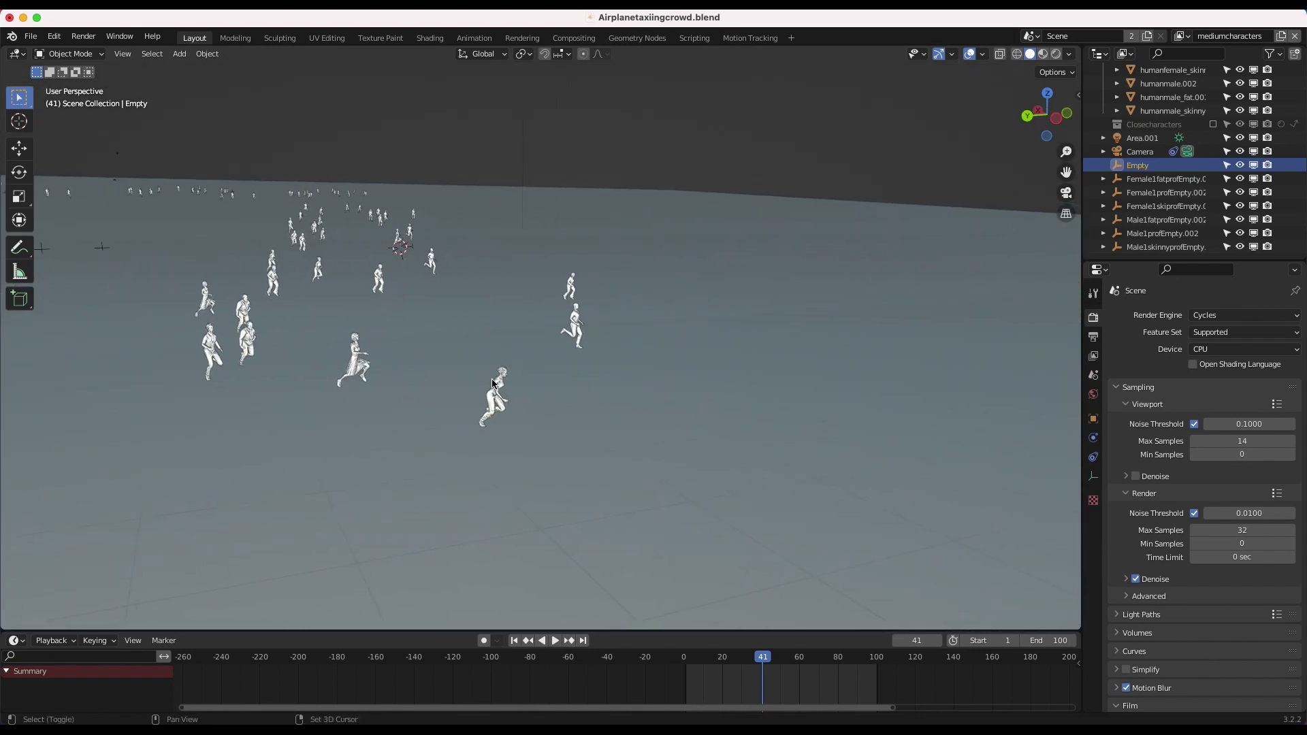
pyautogui.keyDown('shift'); pyautogui.scroll(-10, 496, 384); pyautogui.keyUp('shift')
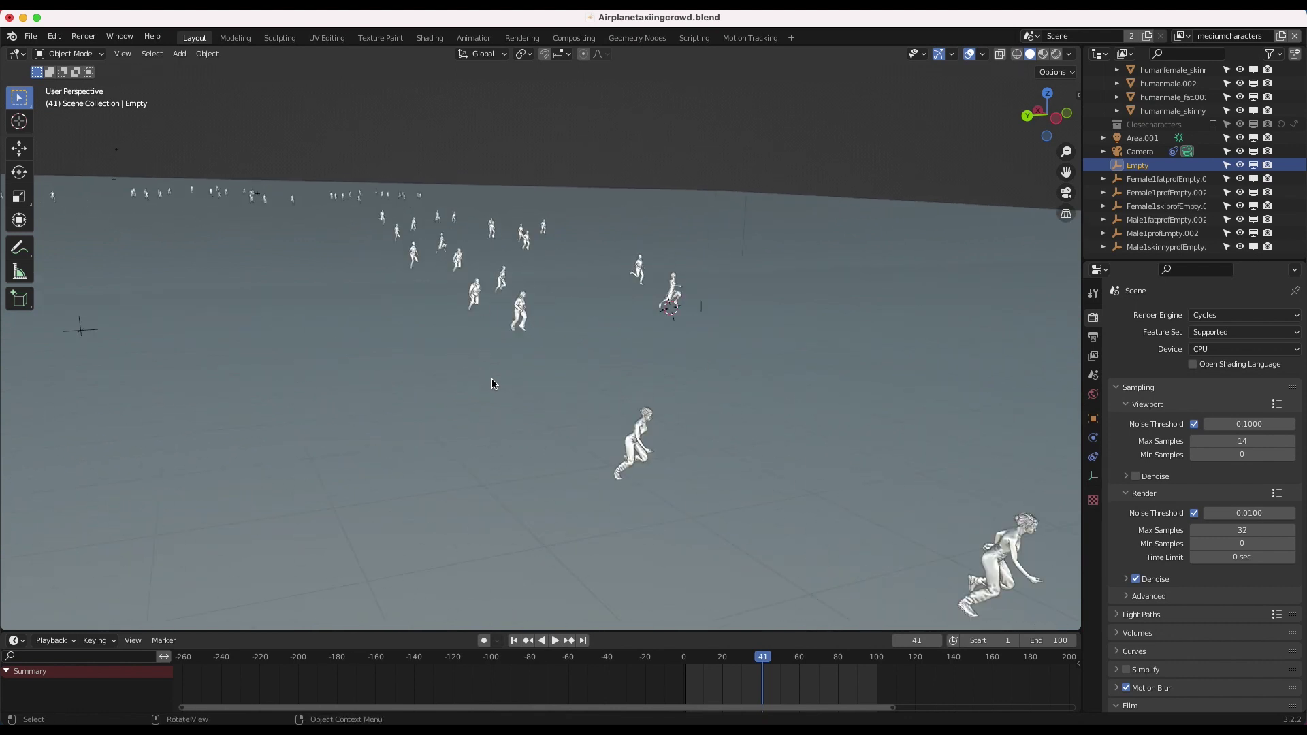
pyautogui.keyDown('shift'); pyautogui.hscroll(-5, 500, 387); pyautogui.keyUp('shift')
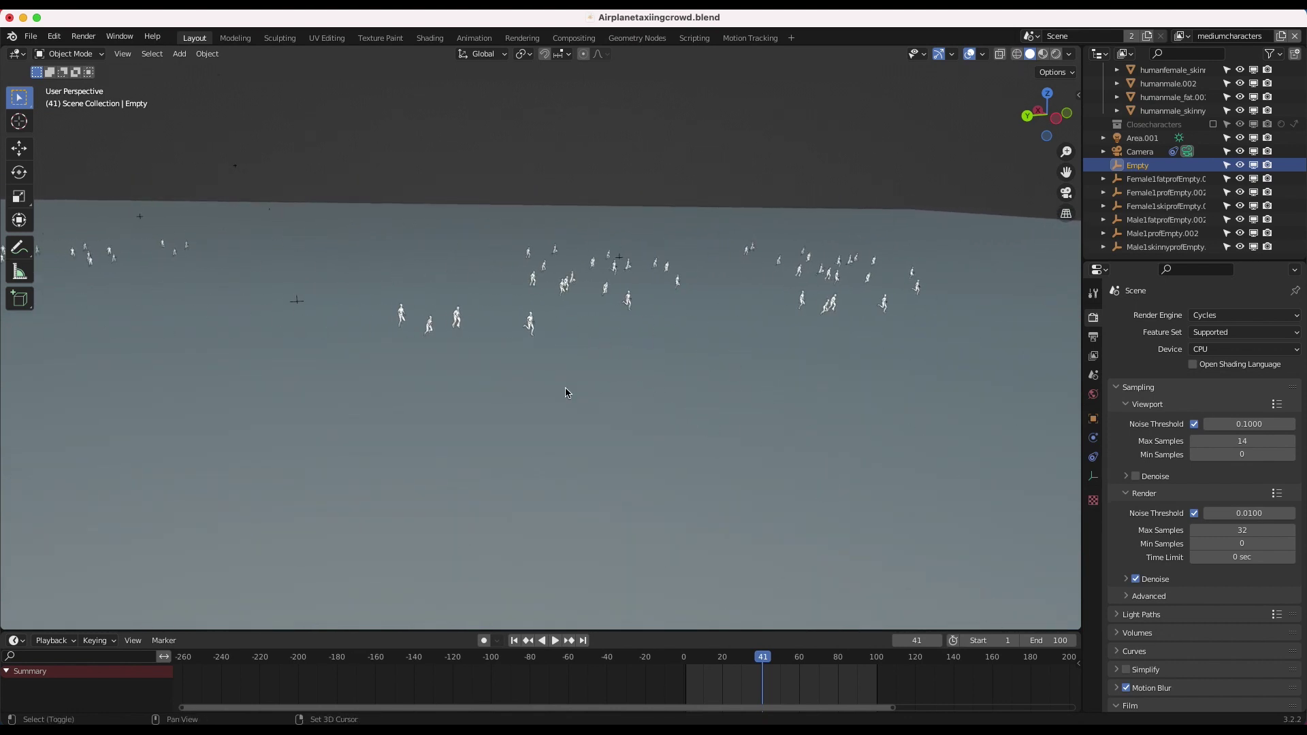
pyautogui.keyDown('shift'); pyautogui.hscroll(-10, 565, 387); pyautogui.keyUp('shift')
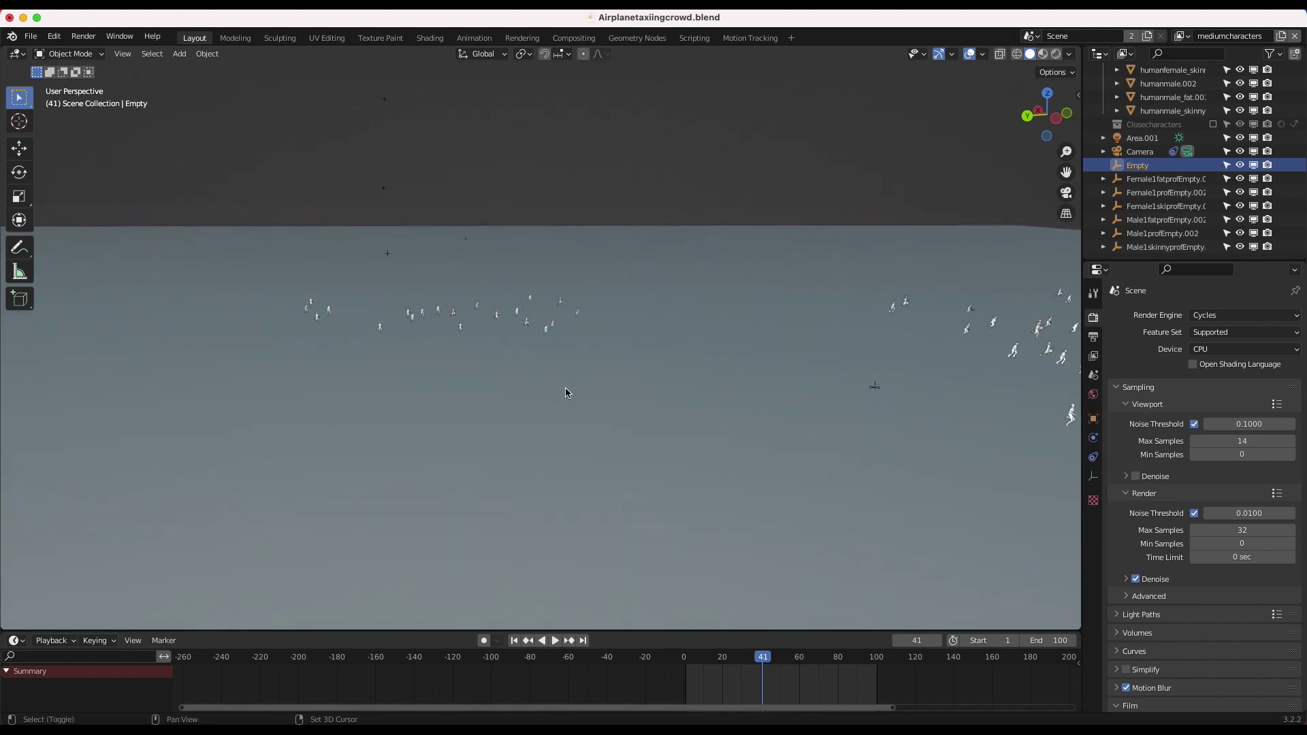
pyautogui.scroll(5, 557, 402)
pyautogui.scroll(-5, 557, 402)
pyautogui.keyDown('shift'); pyautogui.scroll(-10, 556, 403); pyautogui.keyUp('shift')
pyautogui.scroll(-5, 557, 403)
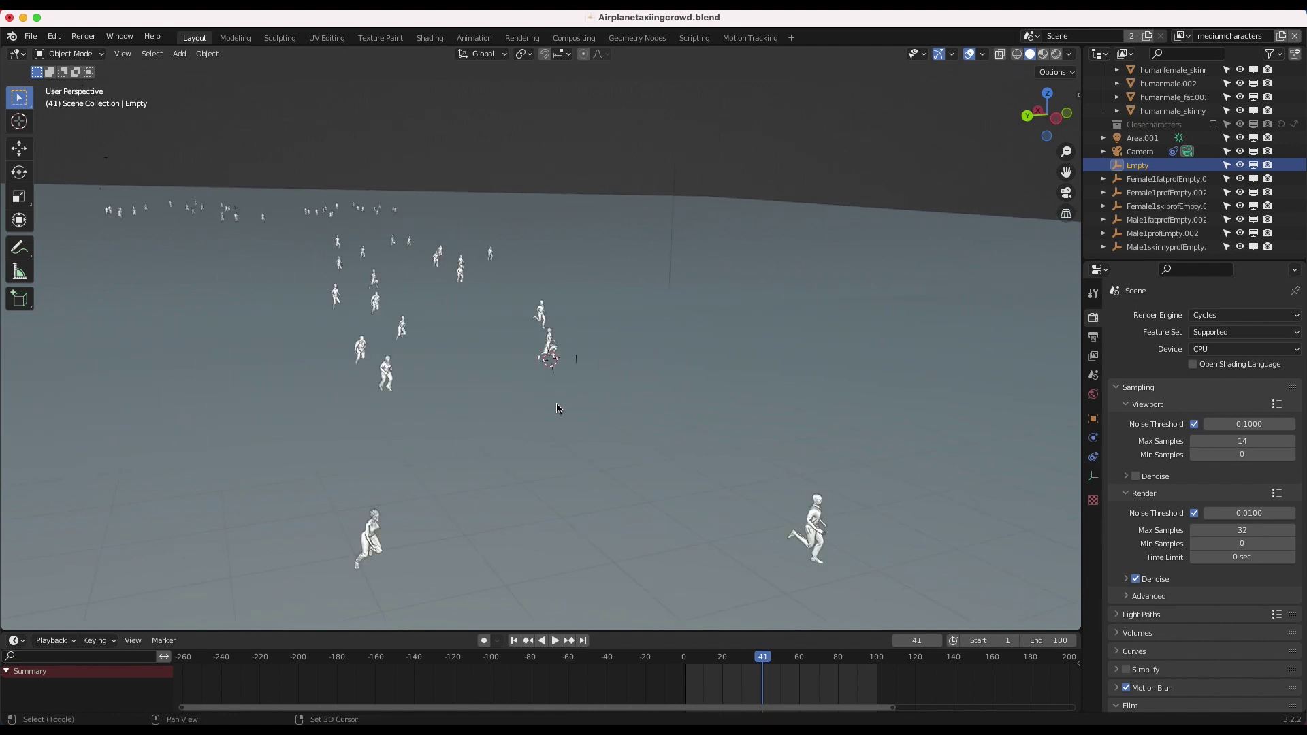
pyautogui.press('space')
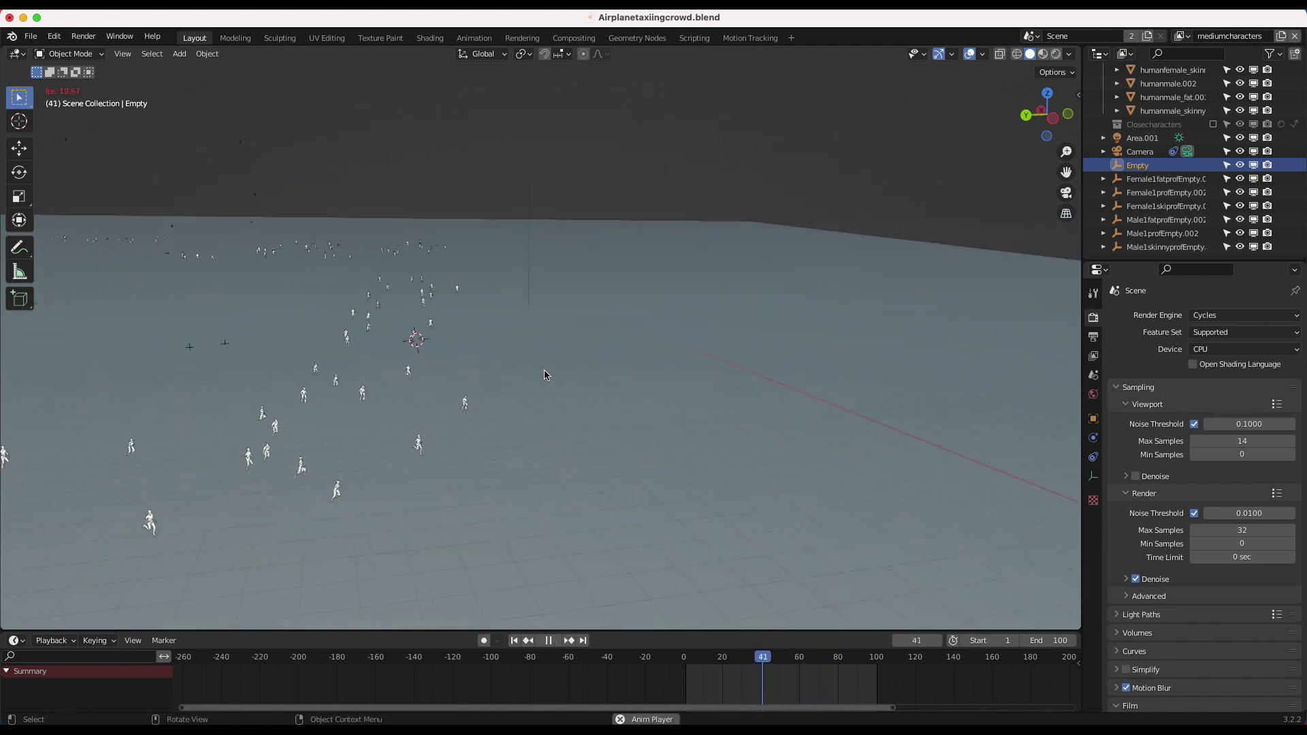
# Step: Move in closer over the running crowd, then stop, replay and stop the animation
pyautogui.keyDown('shift'); pyautogui.hscroll(-8, 544, 370); pyautogui.keyUp('shift')
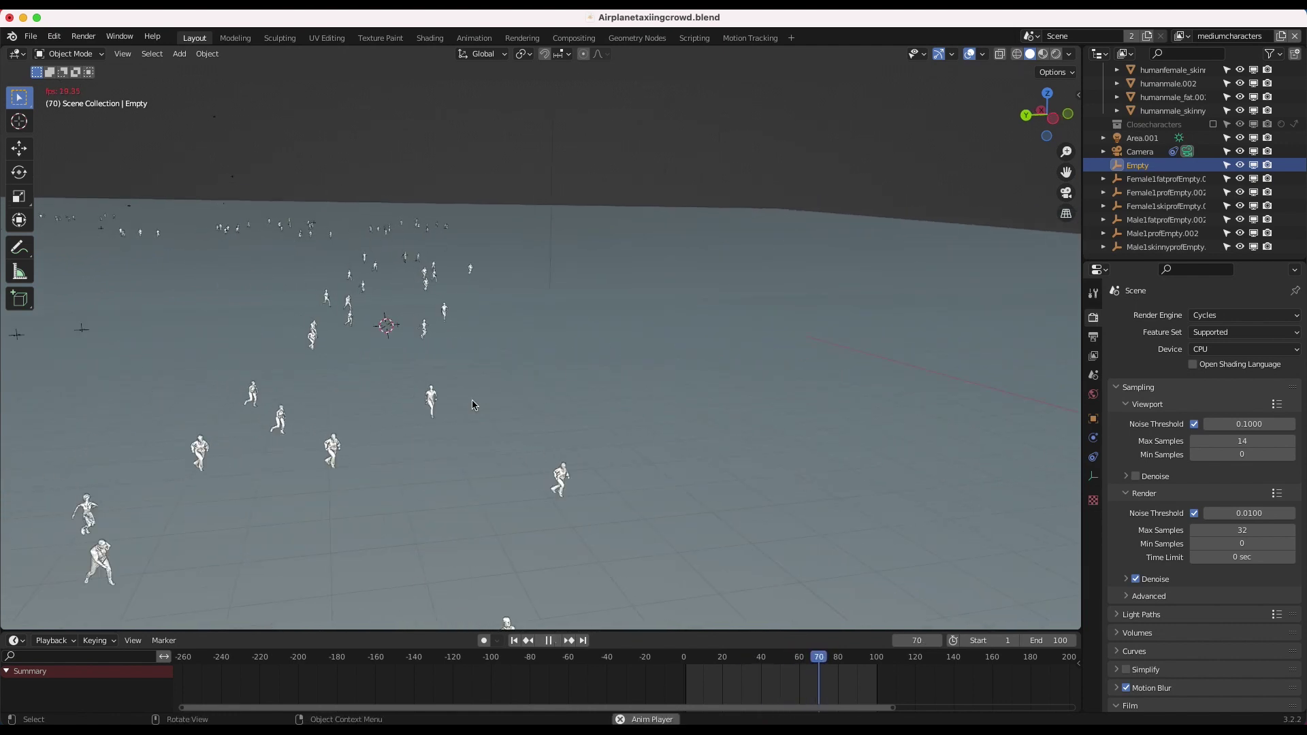
pyautogui.scroll(-4, 542, 361)
pyautogui.scroll(2, 398, 382)
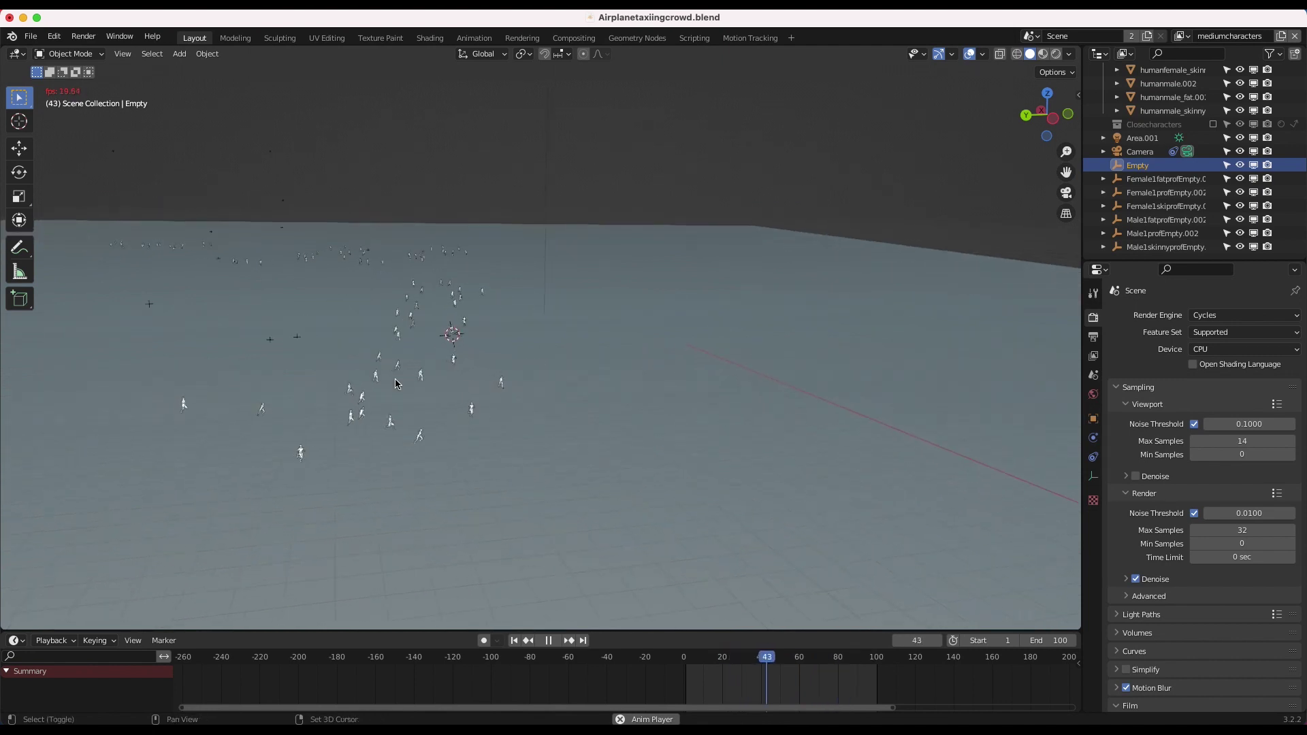
pyautogui.keyDown('shift'); pyautogui.moveTo(398, 383); pyautogui.dragTo(534, 372, button='middle'); pyautogui.keyUp('shift')
pyautogui.scroll(3, 483, 374)
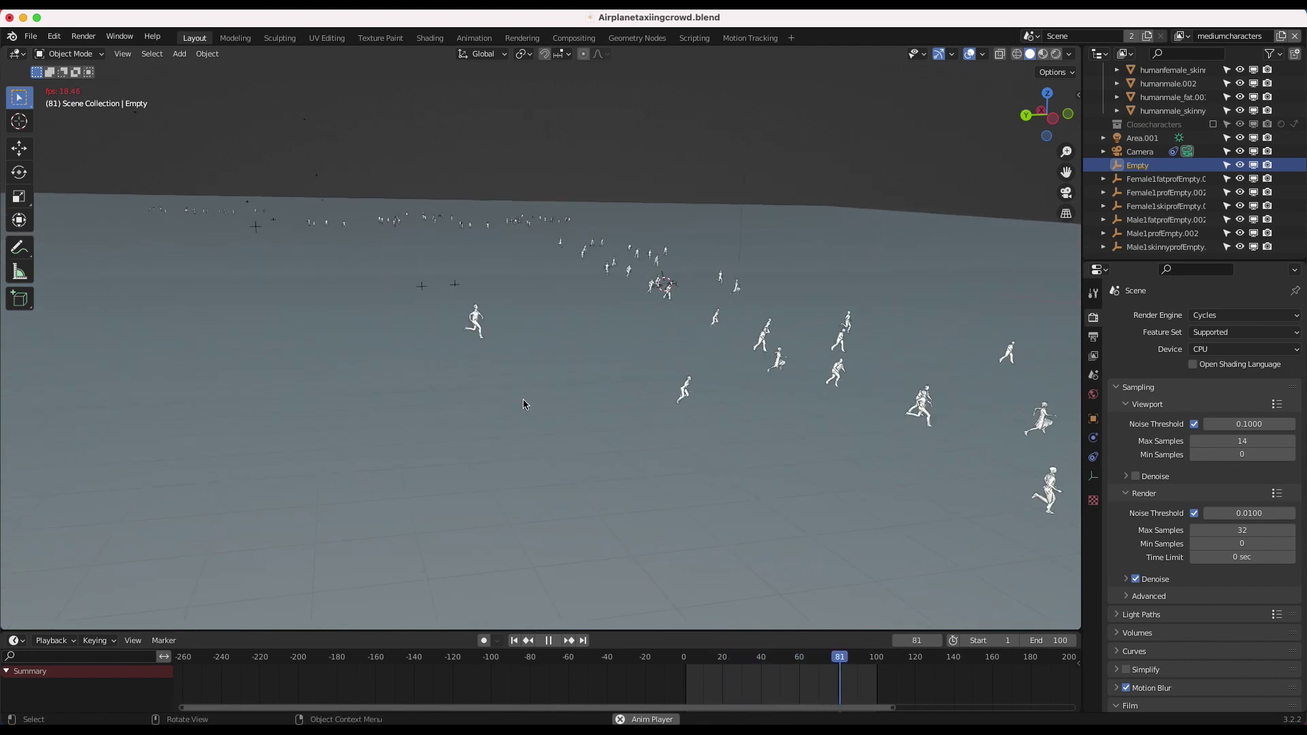
pyautogui.press('space')
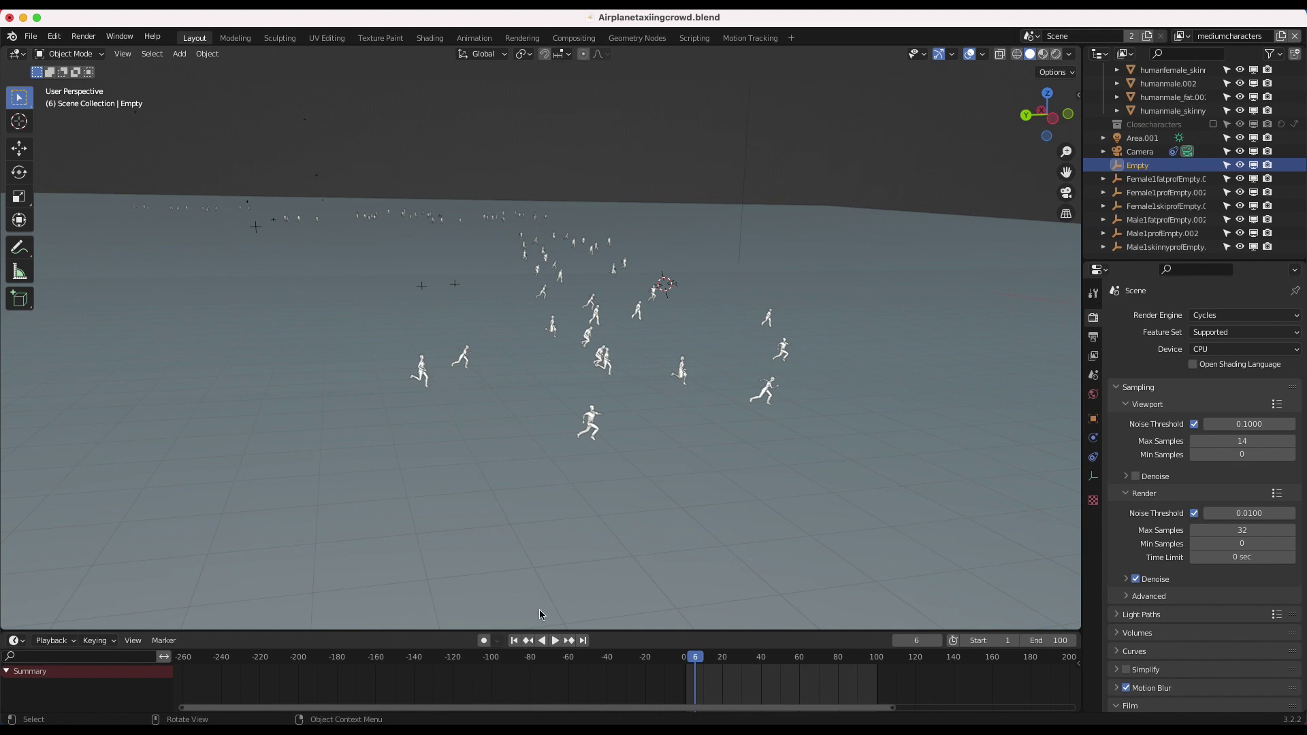
pyautogui.press('space')
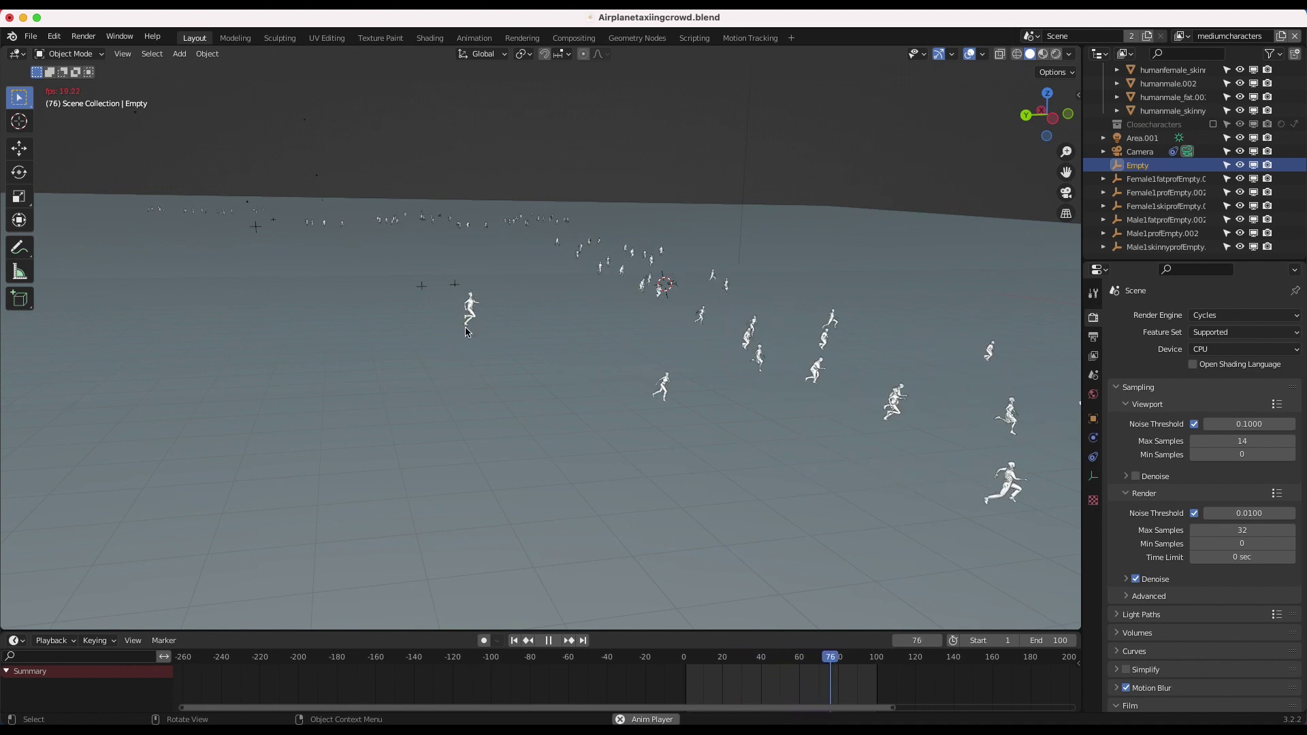
pyautogui.press('space')
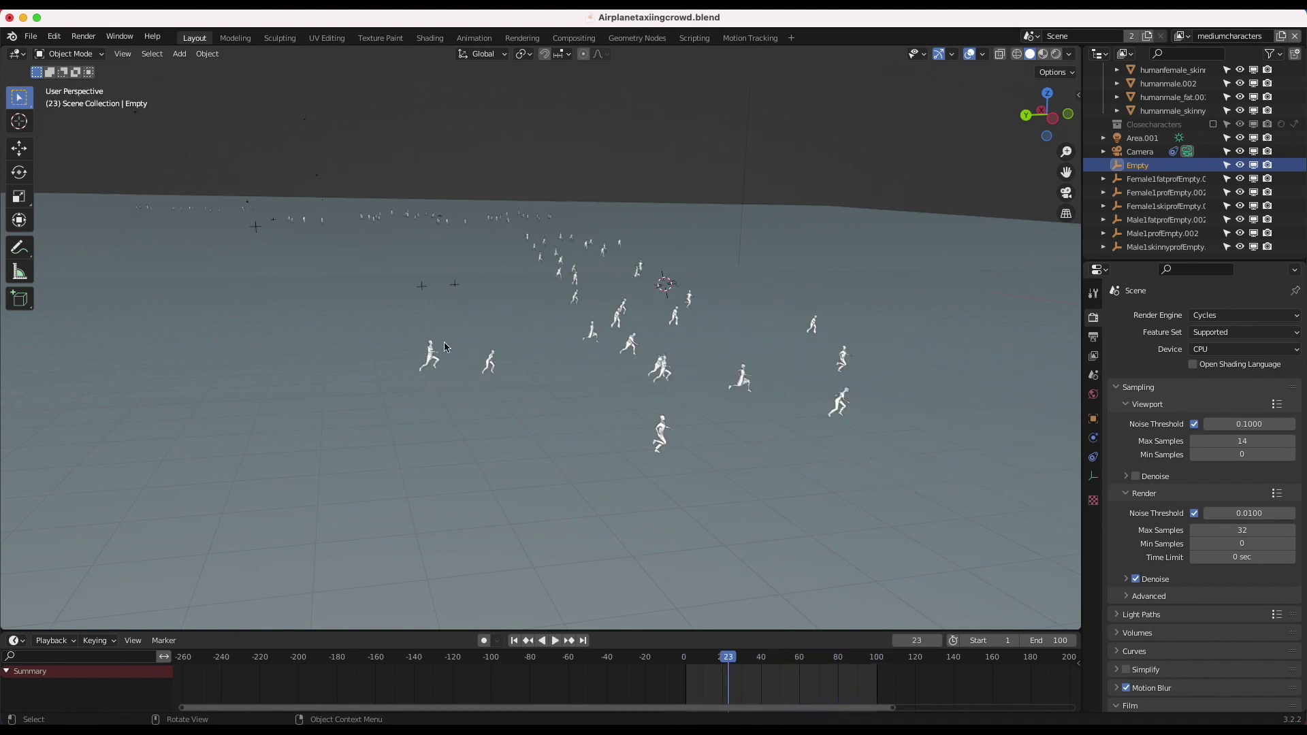
# Step: Select the Humanprof_boidSystemrun emitter and play from frame 1 to 30 through the scene camera
pyautogui.click(592, 335)
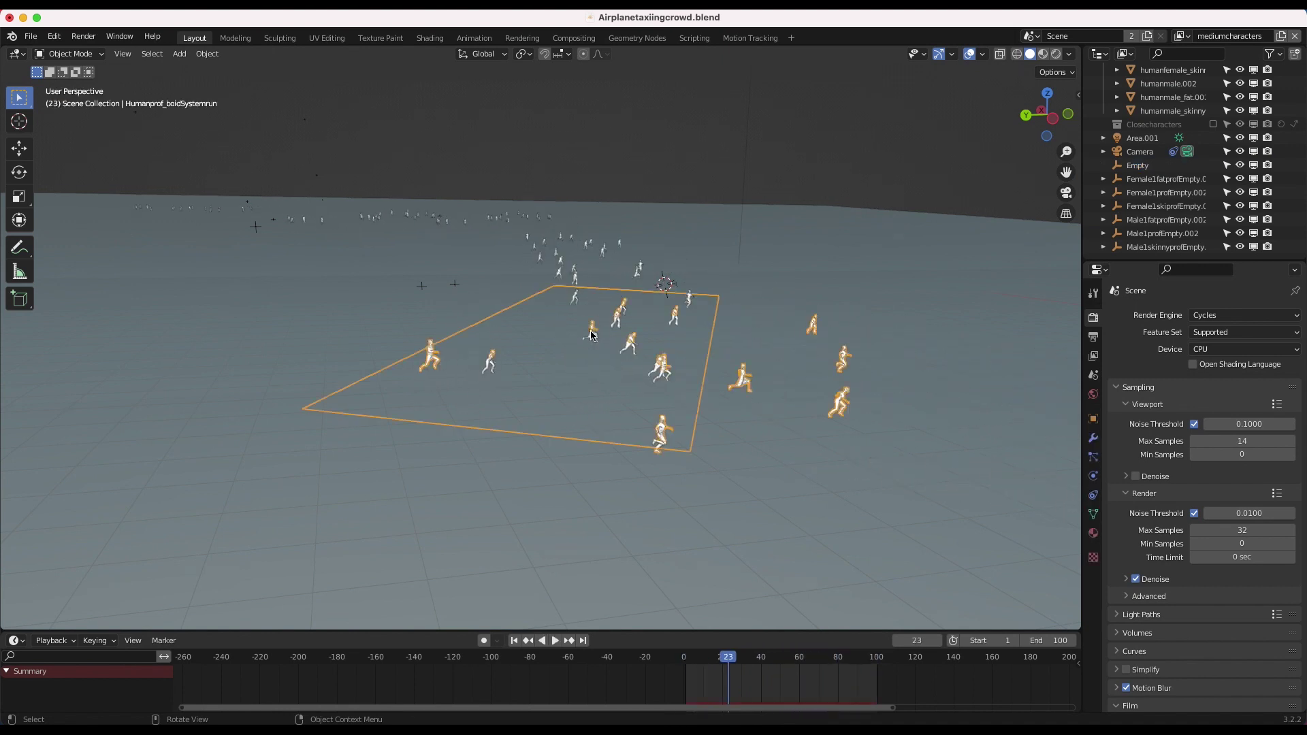
pyautogui.click(123, 53)
pyautogui.moveTo(255, 211)
pyautogui.click(310, 216)
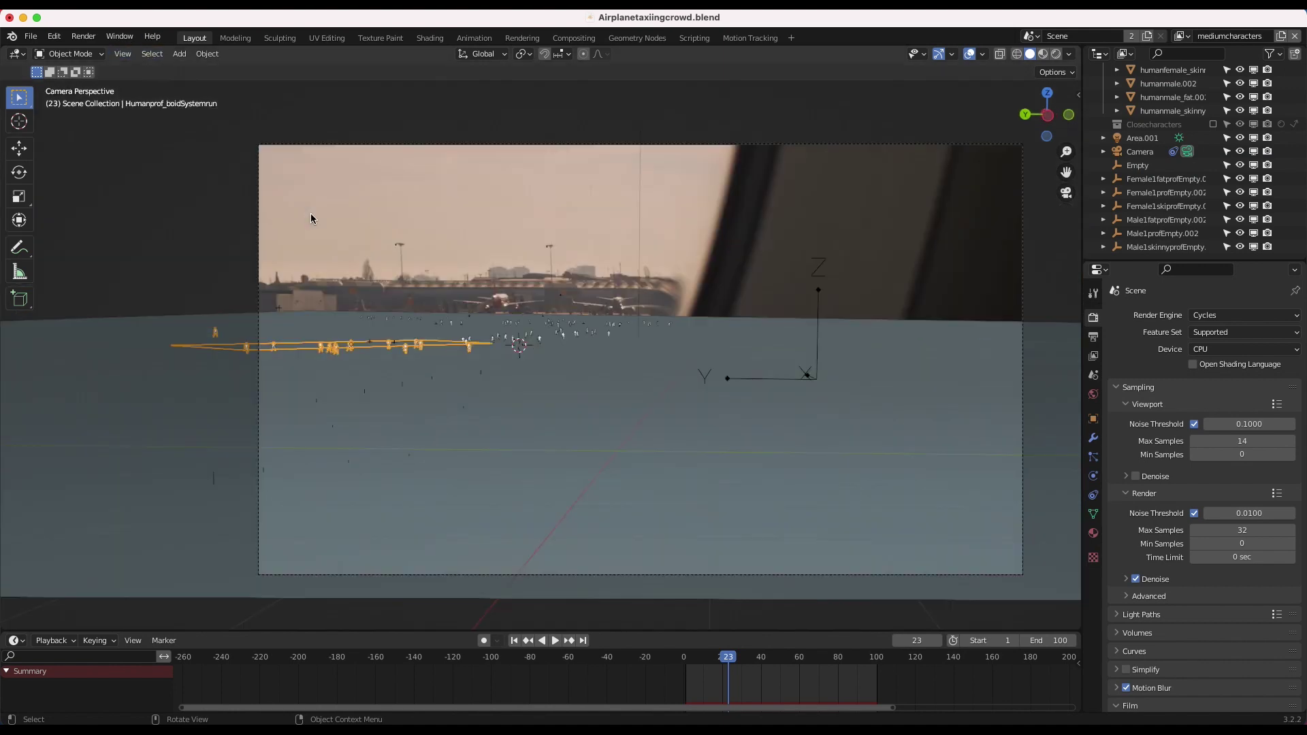
pyautogui.click(514, 640)
pyautogui.press('space')
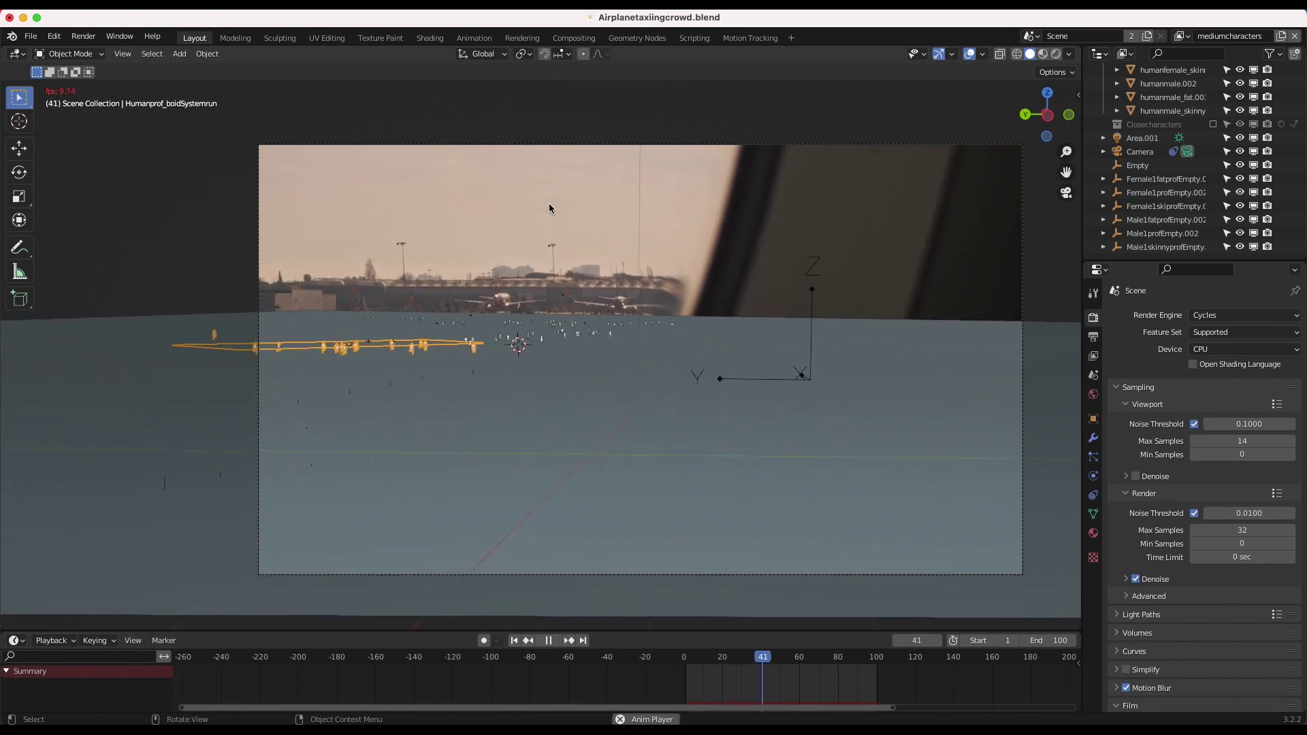
pyautogui.scroll(2, 548, 203)
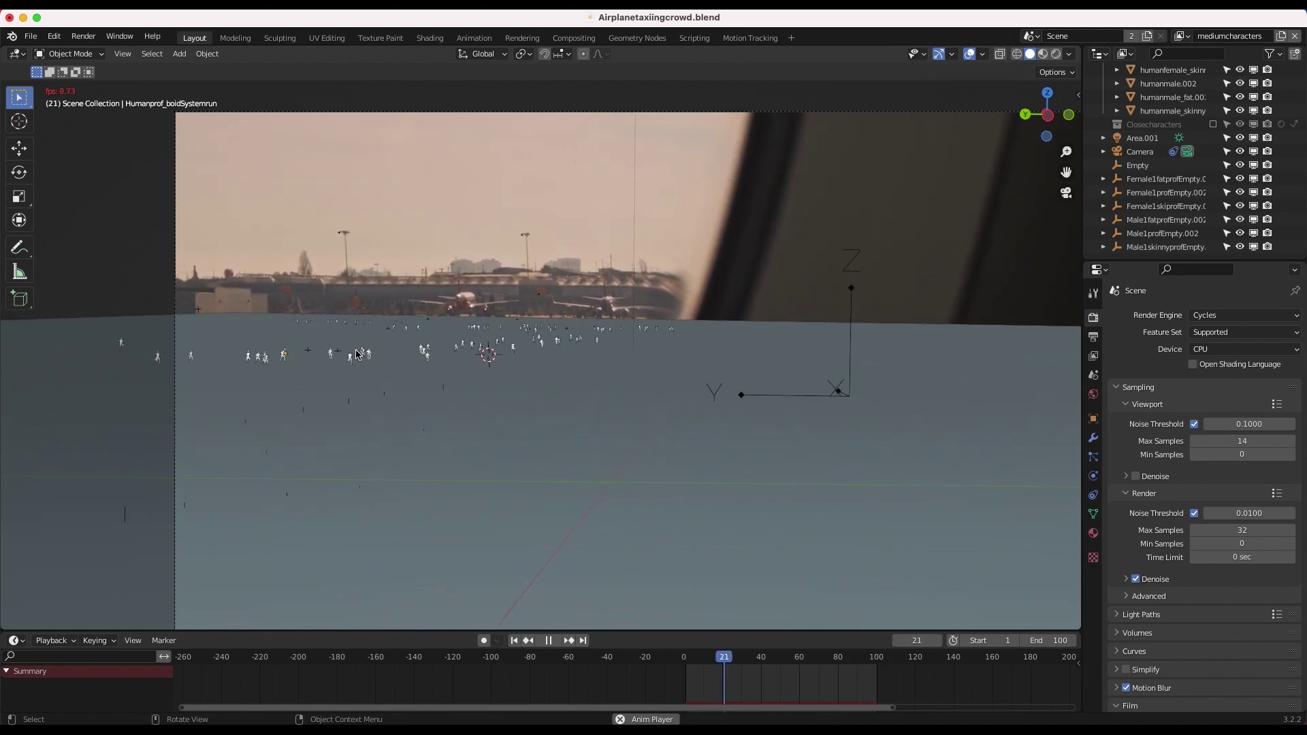
pyautogui.press('space')
# Step: Keep the mediumcharacters view layer and show its render passes with Combined and Mist enabled
pyautogui.click(1180, 37)
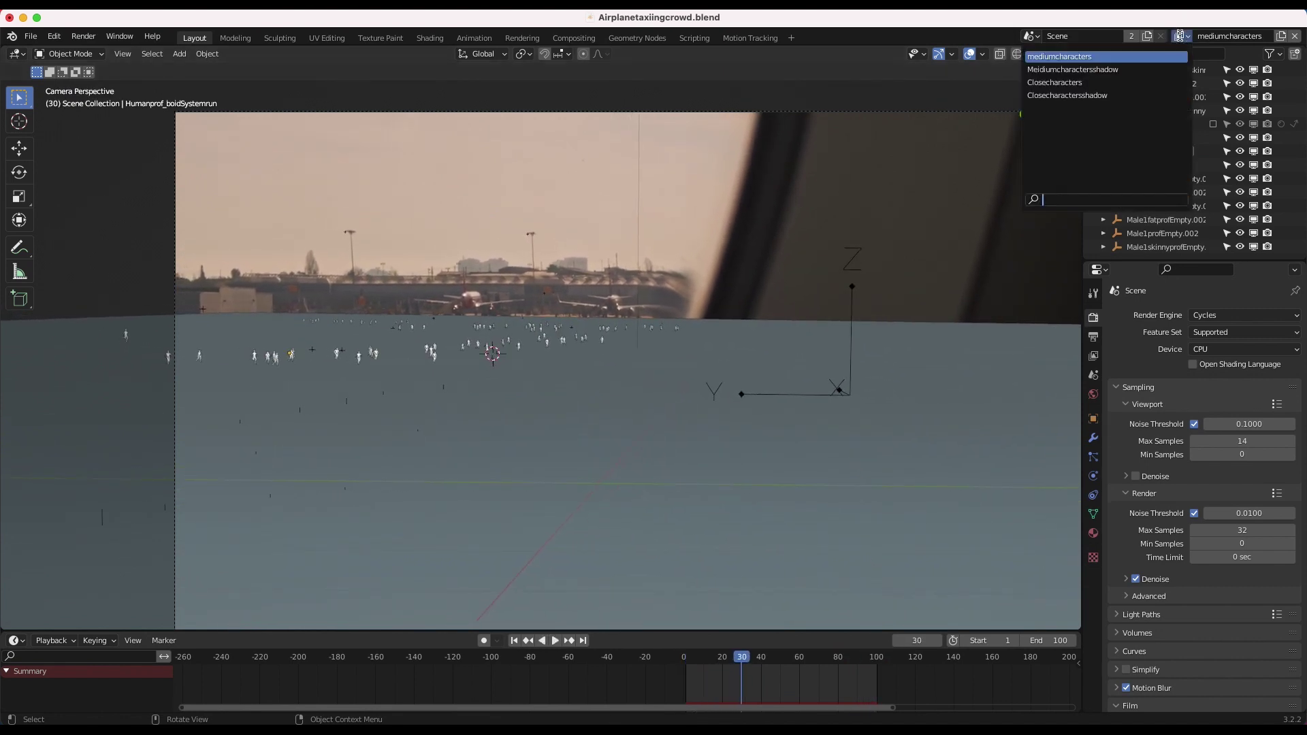
pyautogui.click(1188, 40)
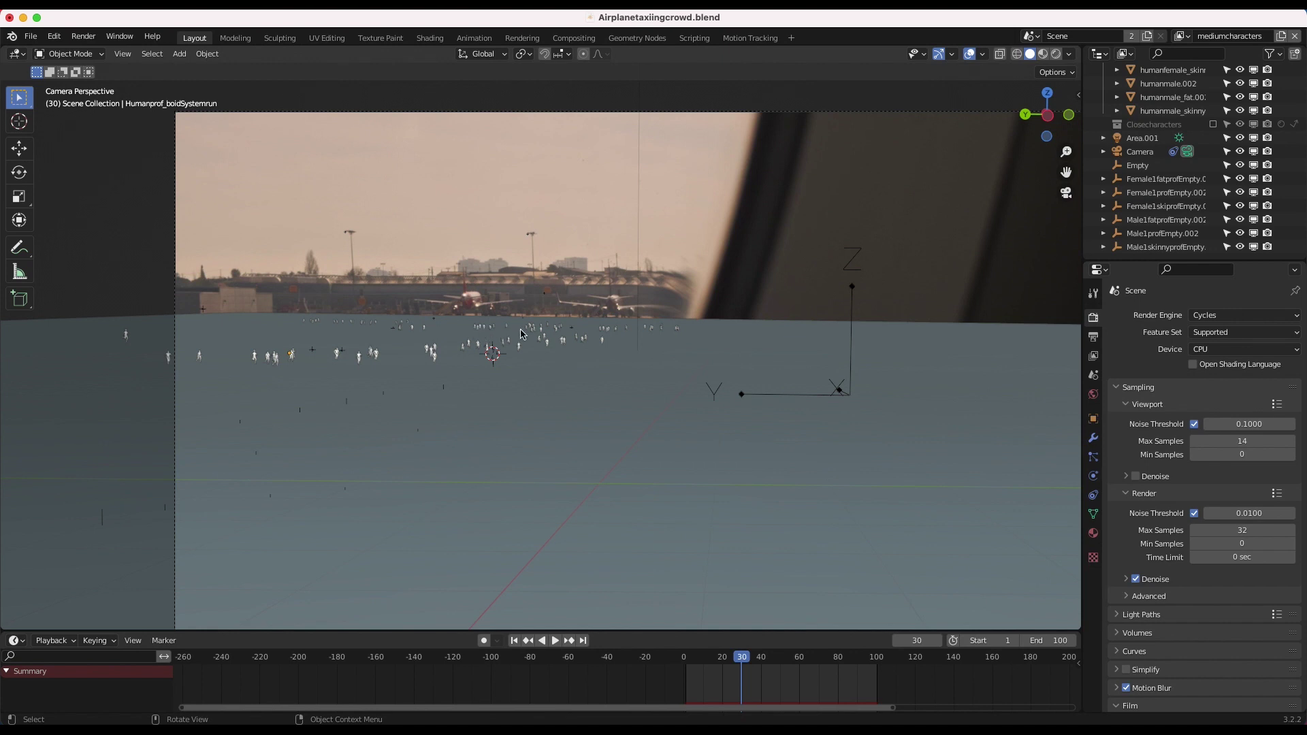
pyautogui.click(445, 350)
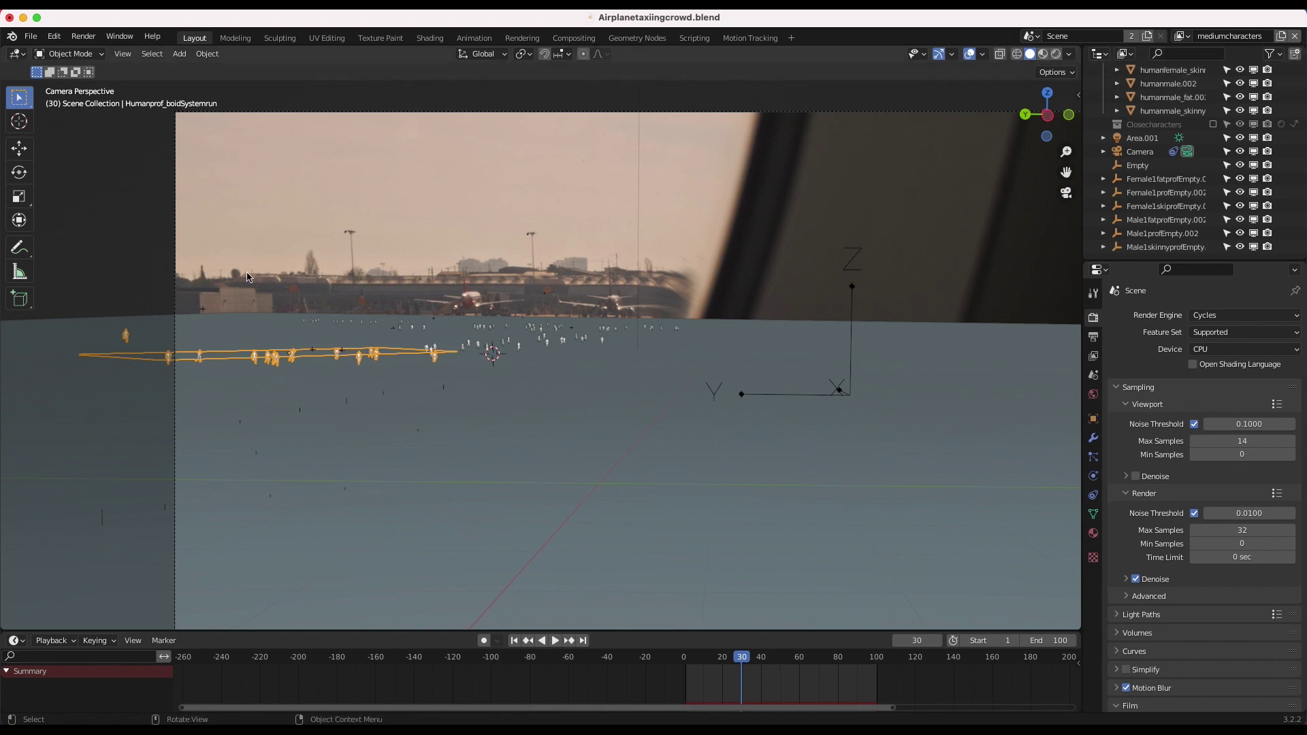
pyautogui.click(464, 199)
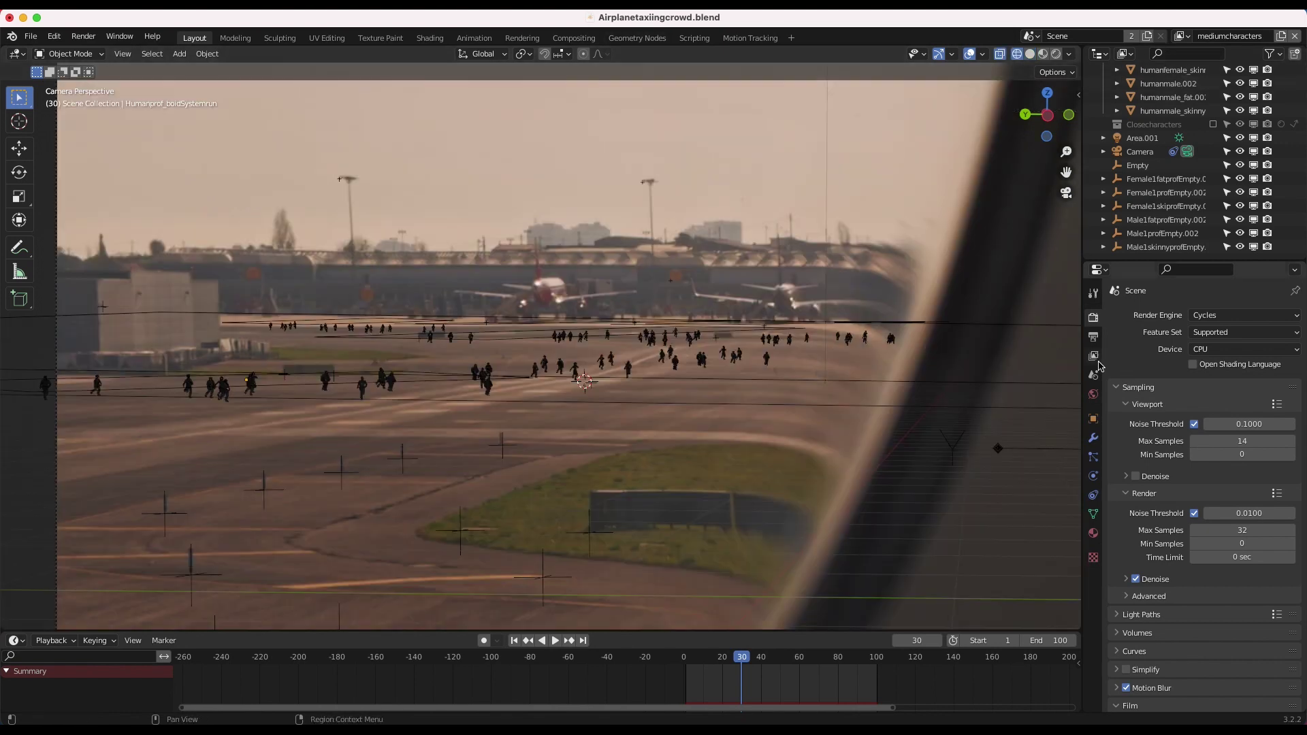
pyautogui.click(1094, 358)
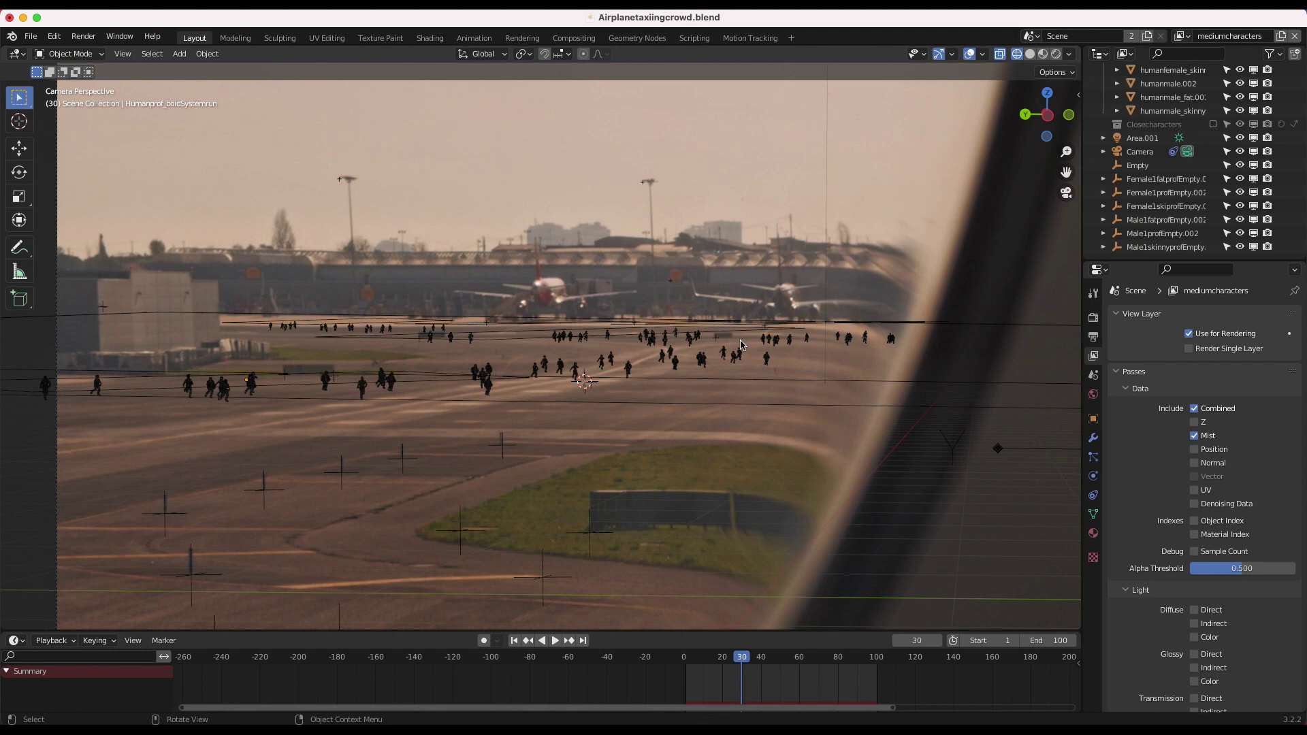
# Step: Enable the Ambient Occlusion pass and recentre the crowd in the solid-shaded camera view
pyautogui.scroll(-5, 1180, 644)
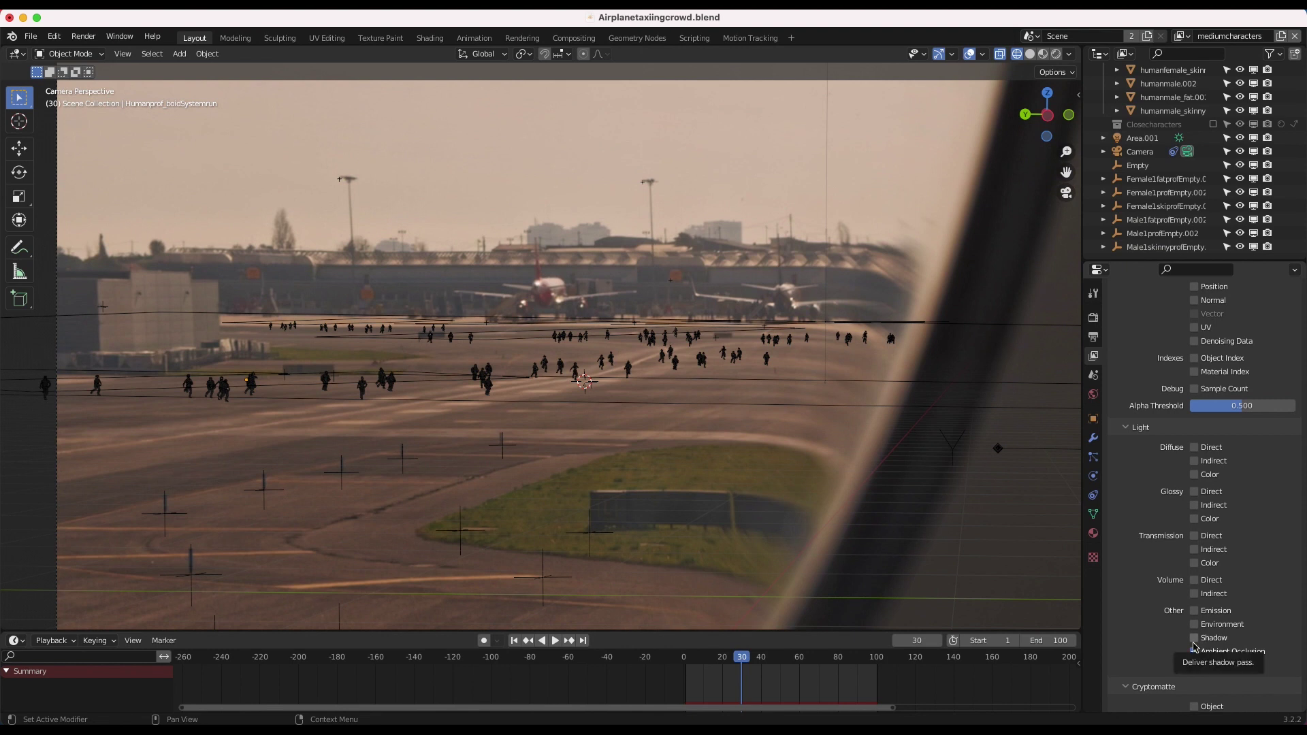
pyautogui.click(1195, 650)
pyautogui.press('z')
pyautogui.click(579, 373)
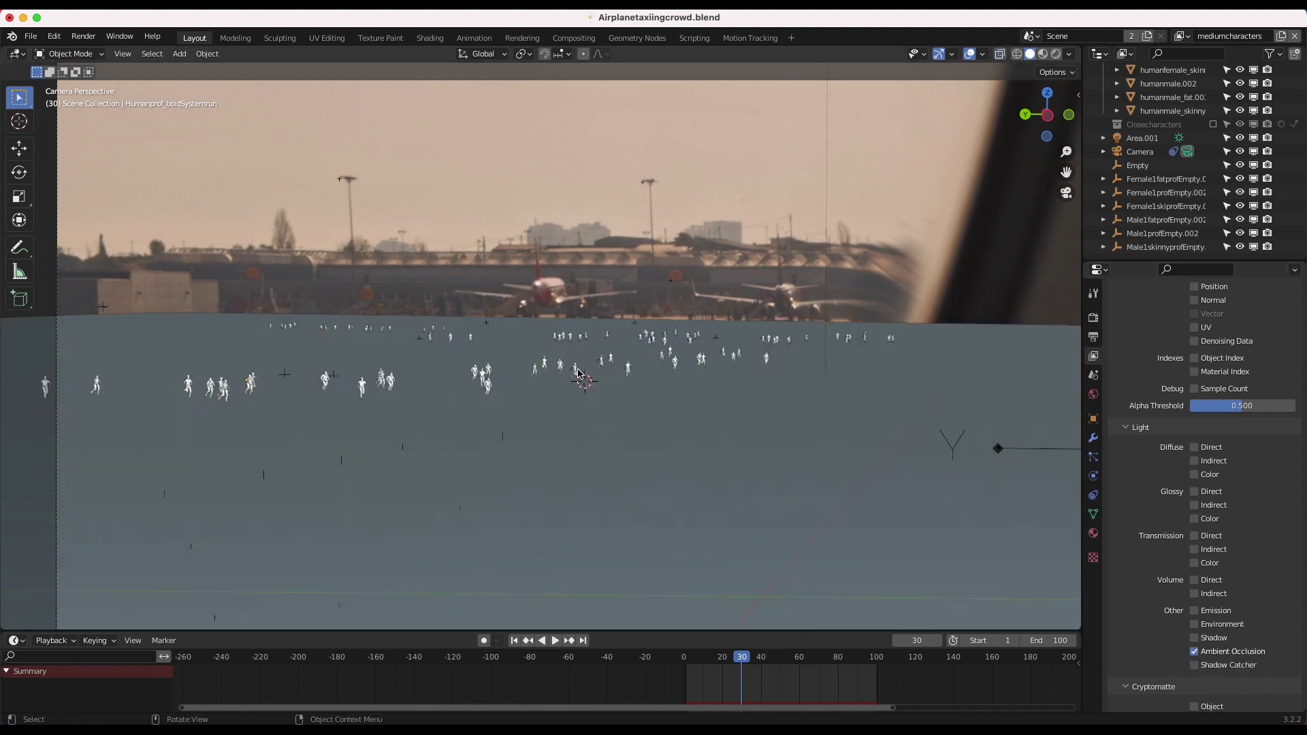
pyautogui.scroll(-2, 567, 308)
pyautogui.keyDown('shift'); pyautogui.moveTo(639, 354); pyautogui.dragTo(615, 362, button='middle'); pyautogui.keyUp('shift')
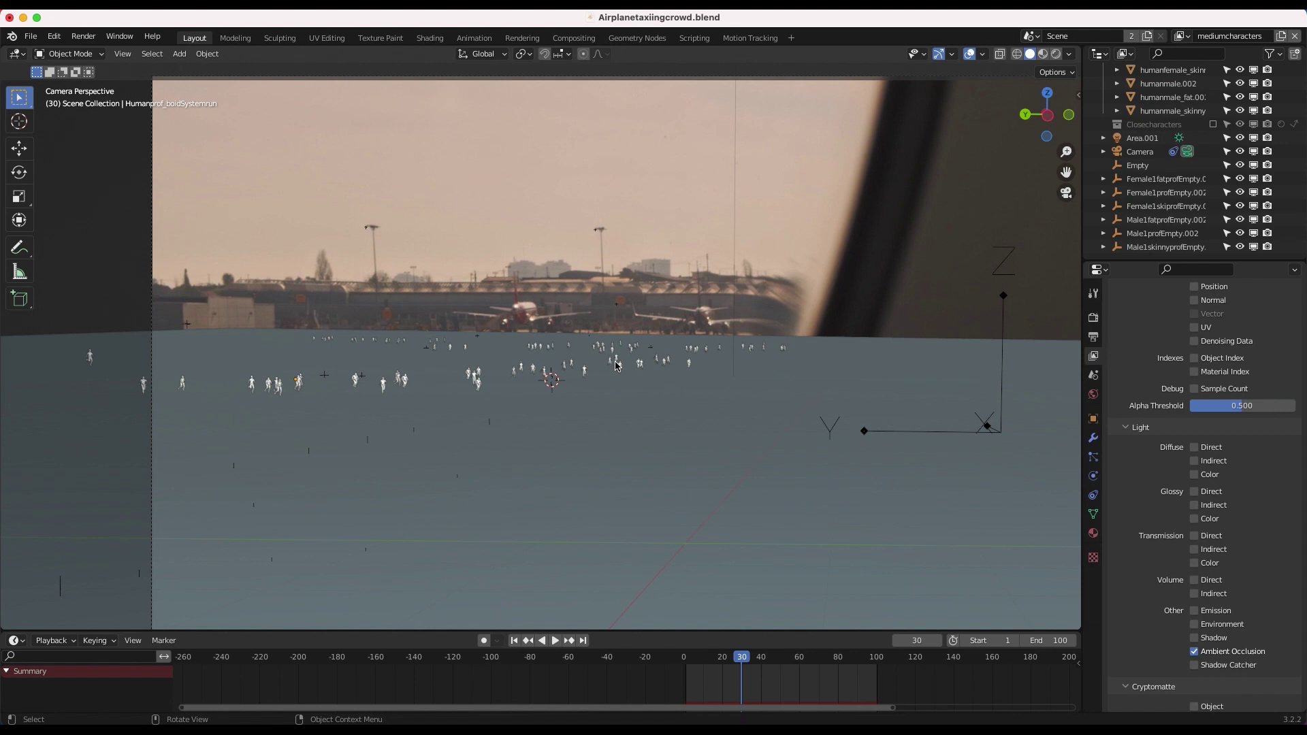
pyautogui.scroll(-1, 419, 370)
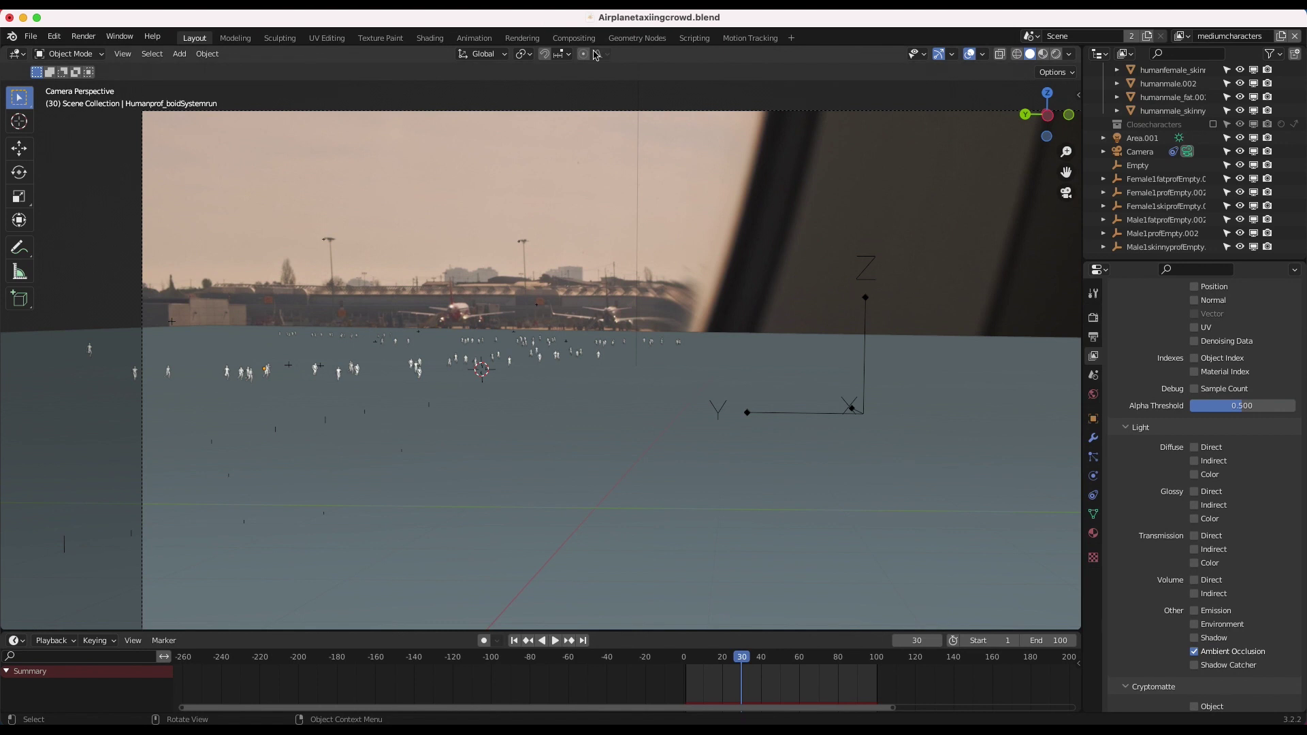
# Step: Minimize Blender to reveal the Airplanetaxi2 comp on DaVinci Resolve's Fusion page
pyautogui.click(24, 19)
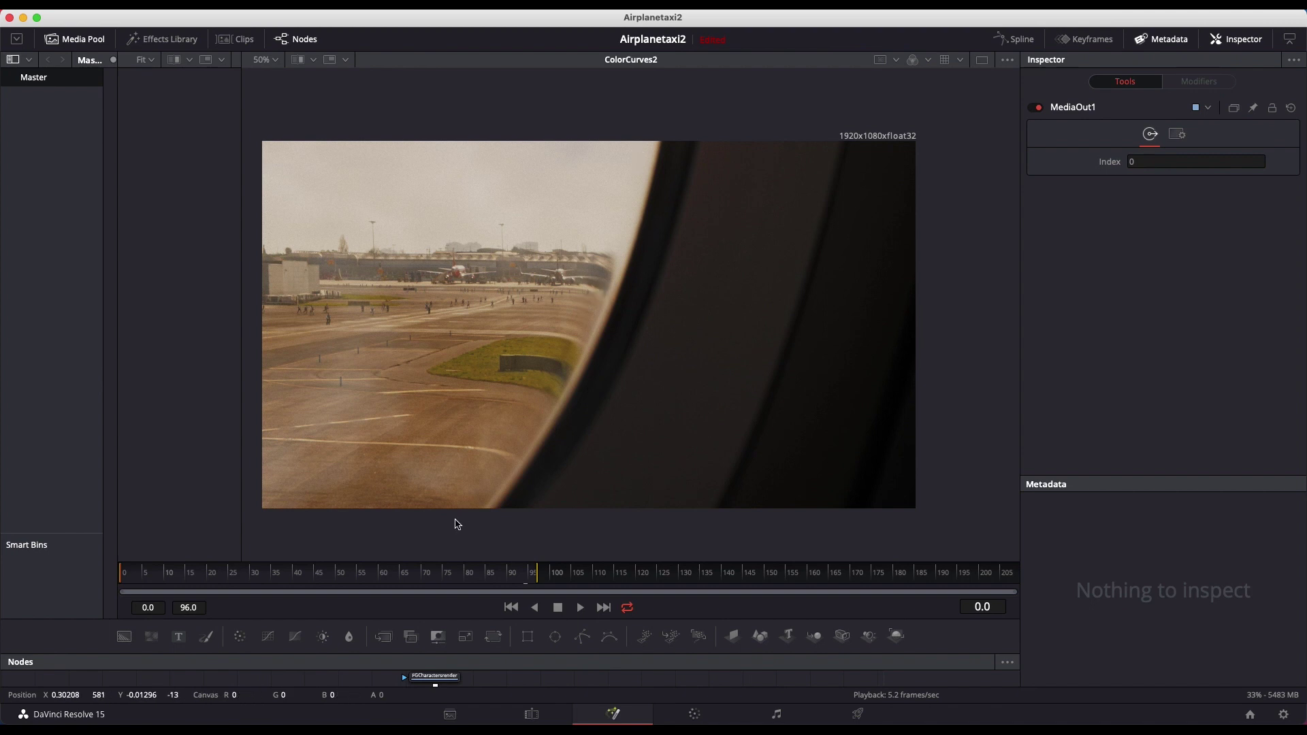
# Step: Enlarge the Nodes panel and select all nodes to frame the whole comp
pyautogui.moveTo(444, 562); pyautogui.dragTo(495, 270)
pyautogui.hscroll(-5, 411, 470)
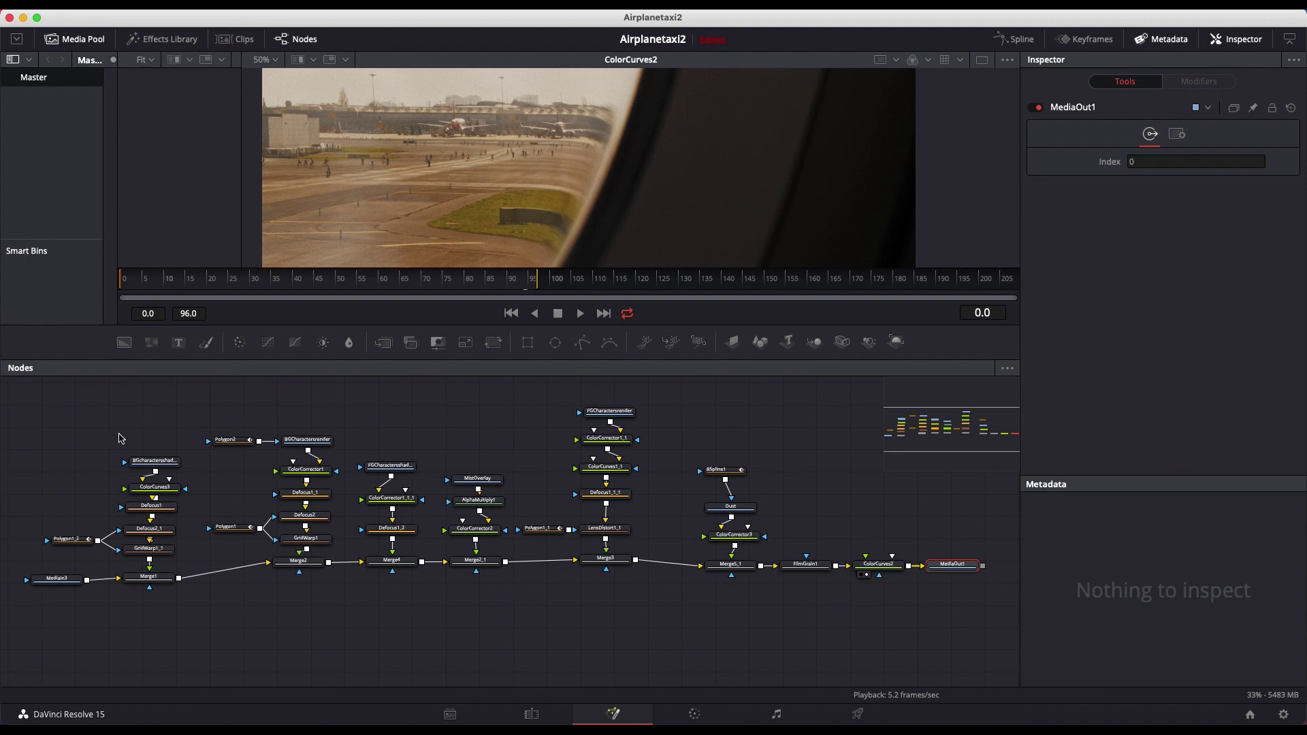
pyautogui.moveTo(54, 443); pyautogui.dragTo(925, 677)
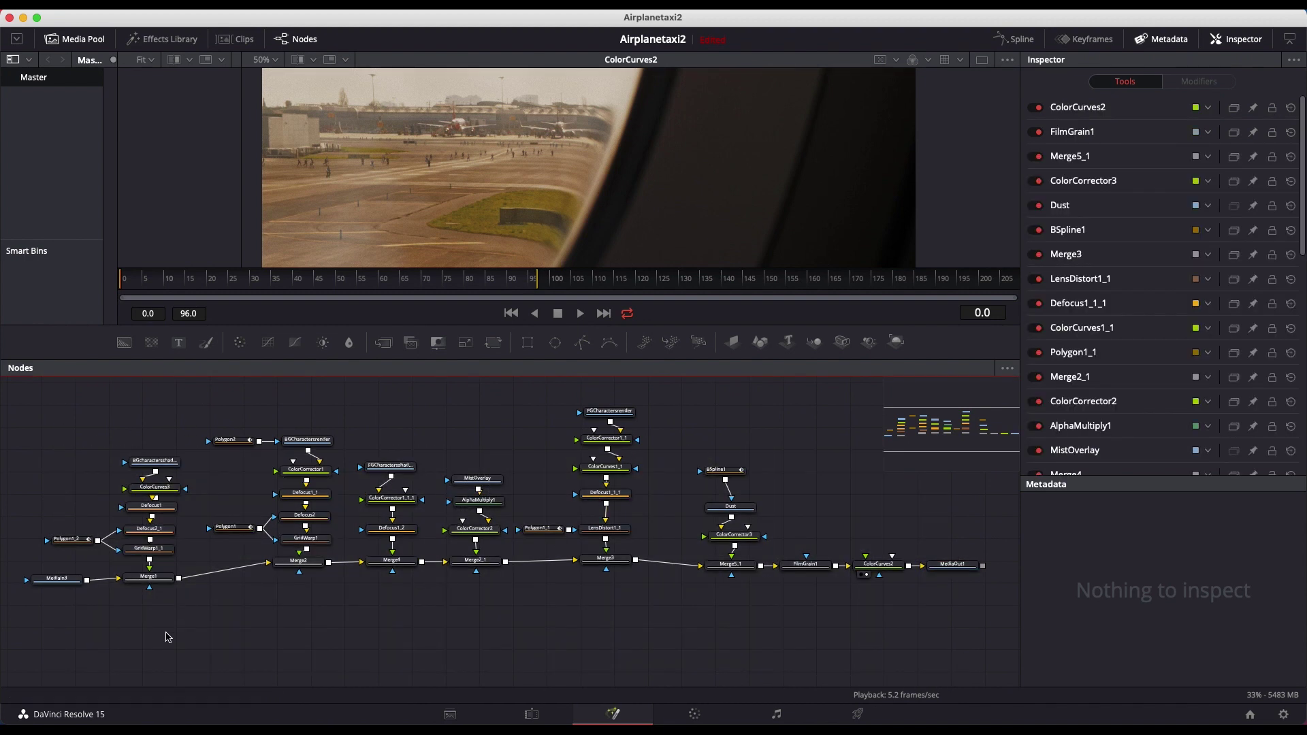
pyautogui.hscroll(-5, 326, 571)
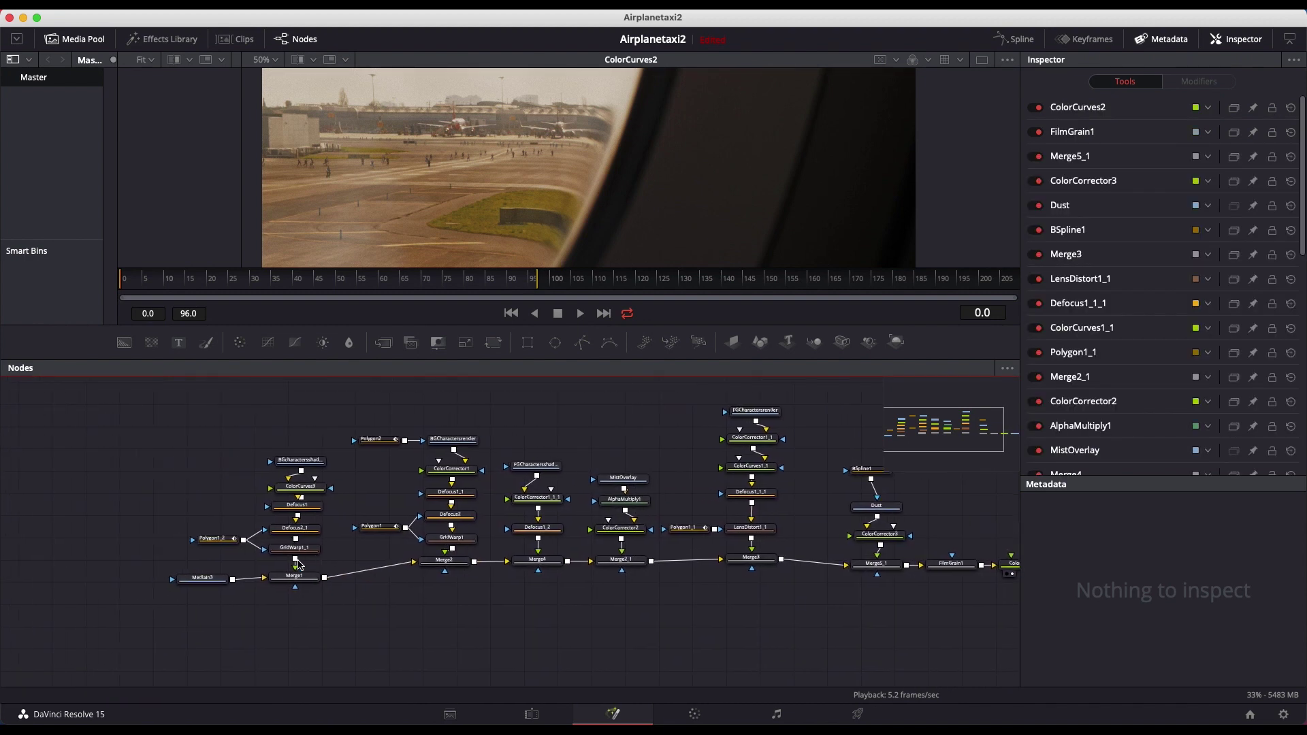
pyautogui.keyDown('ctrl'); pyautogui.scroll(5, 300, 563); pyautogui.keyUp('ctrl')
# Step: Nudge MediaIn3 slightly left, then inspect the Merge1, Merge2 and MediaIn3 settings
pyautogui.click(307, 579)
pyautogui.moveTo(303, 569); pyautogui.dragTo(280, 571)
pyautogui.click(538, 577)
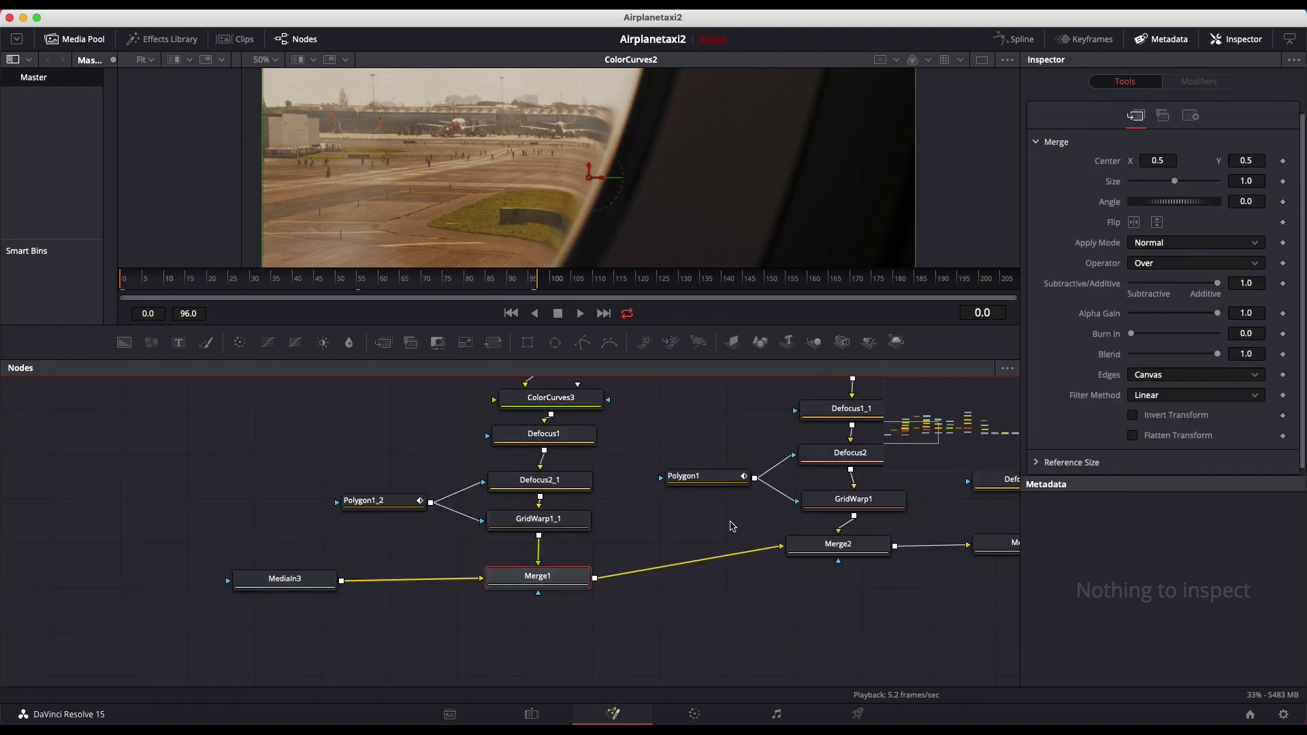
pyautogui.click(834, 545)
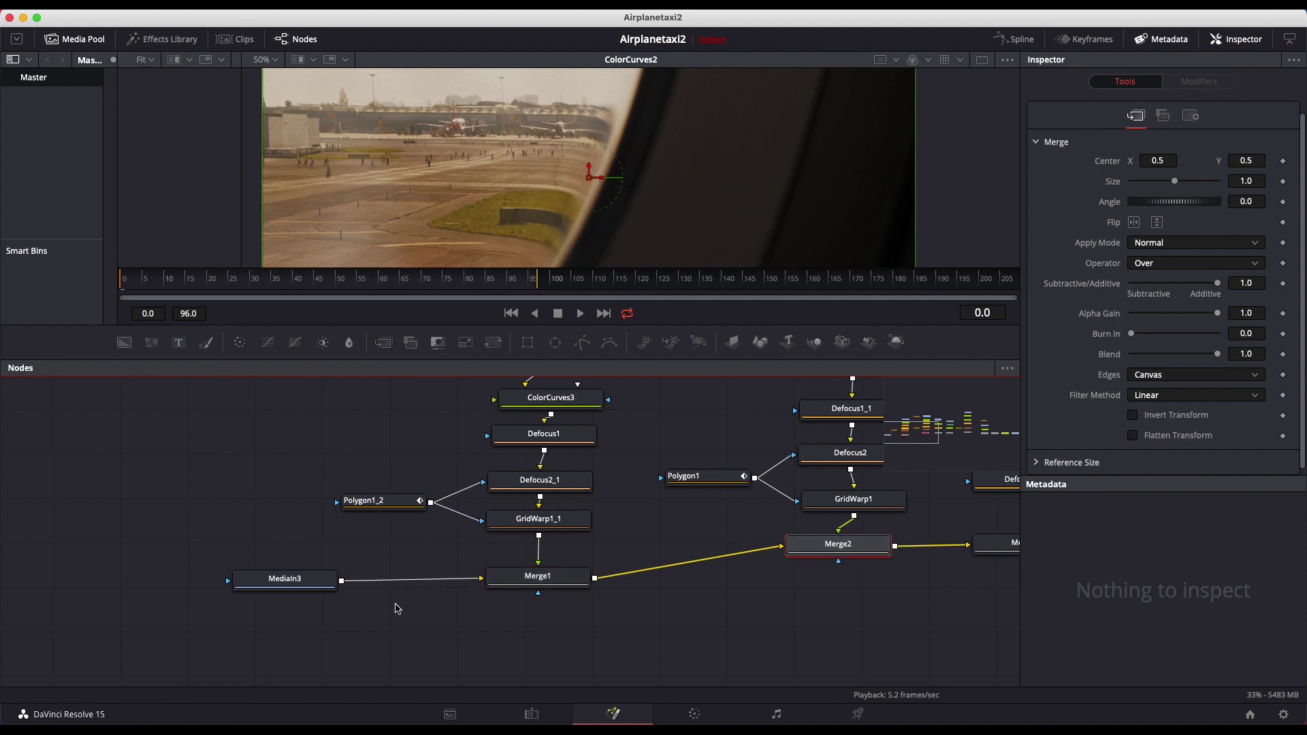
pyautogui.click(283, 579)
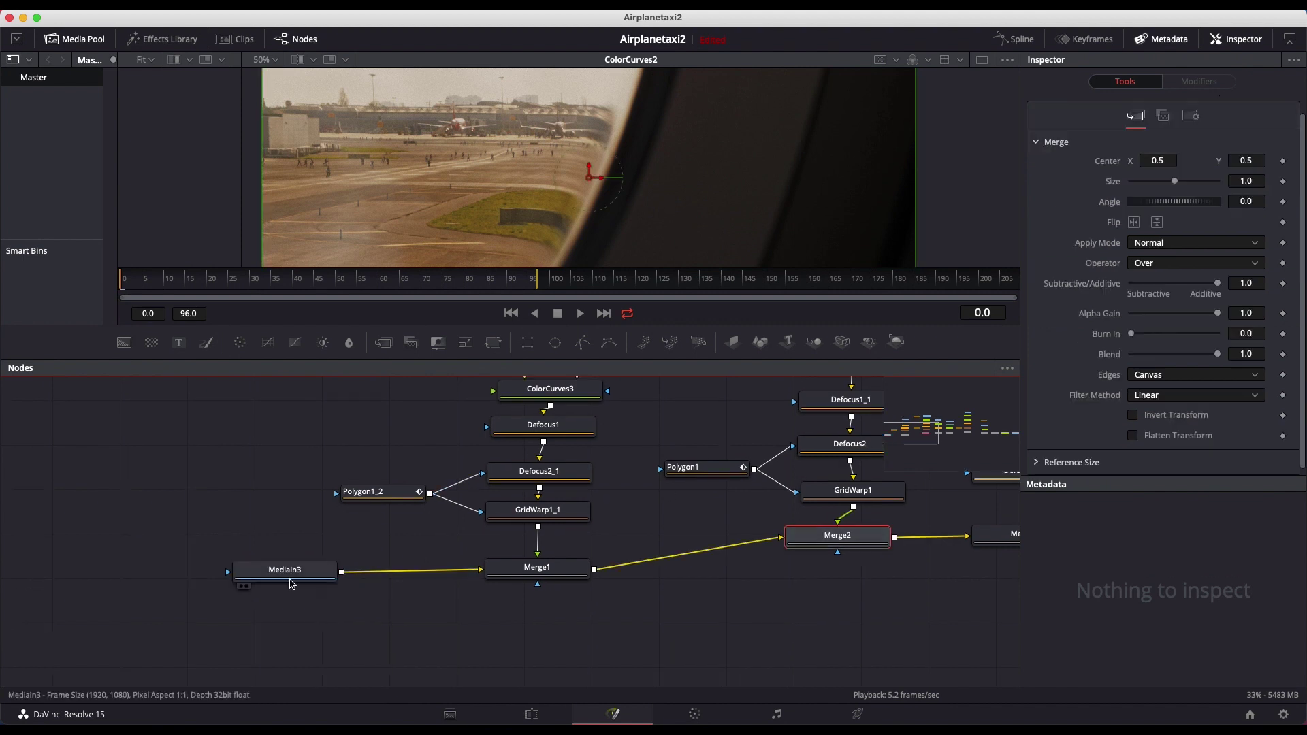
pyautogui.click(290, 576)
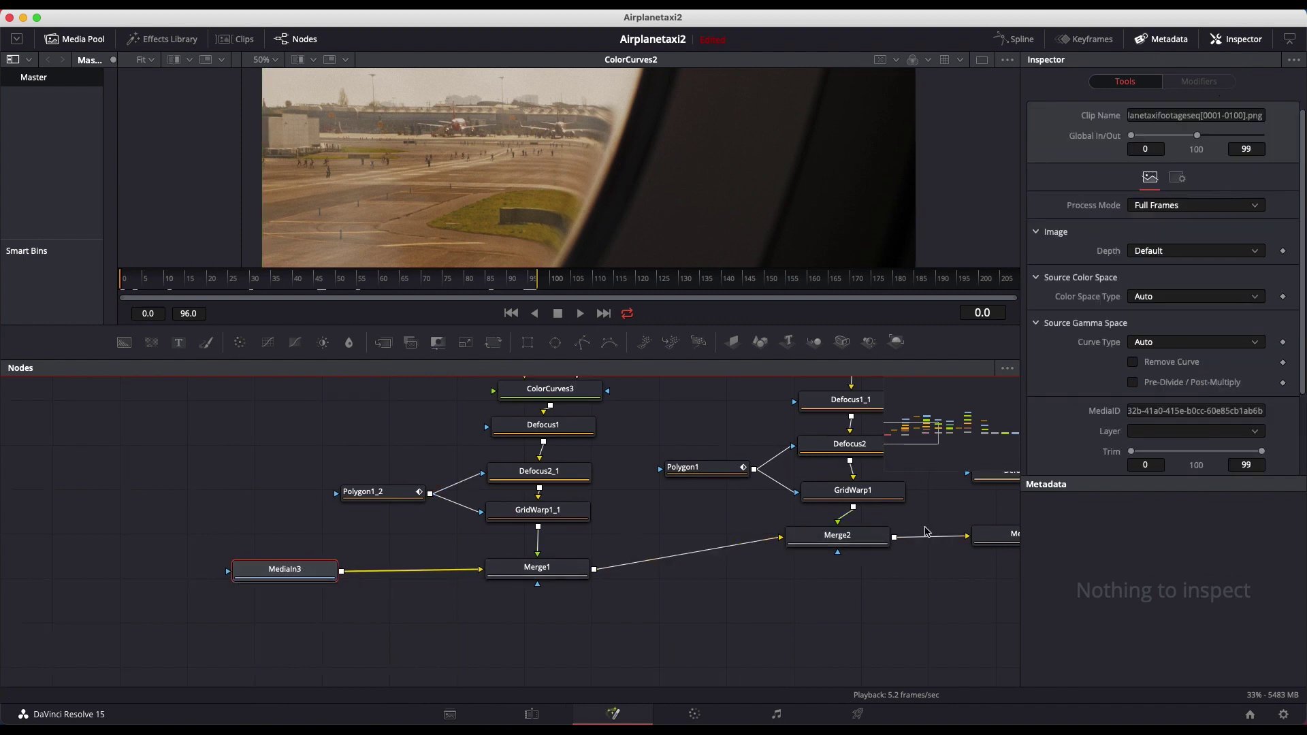
pyautogui.hscroll(15, 925, 531)
pyautogui.hscroll(15, 925, 531)
pyautogui.hscroll(-20, 749, 585)
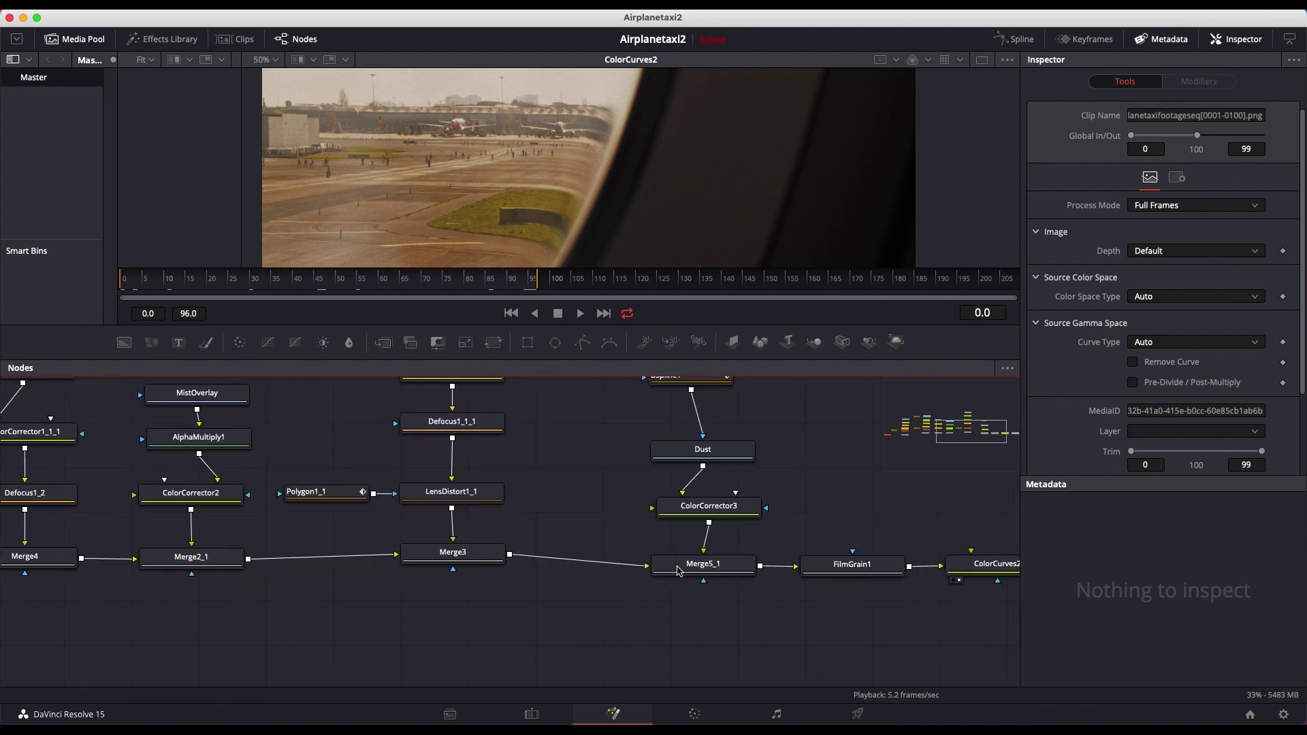
pyautogui.hscroll(-20, 638, 522)
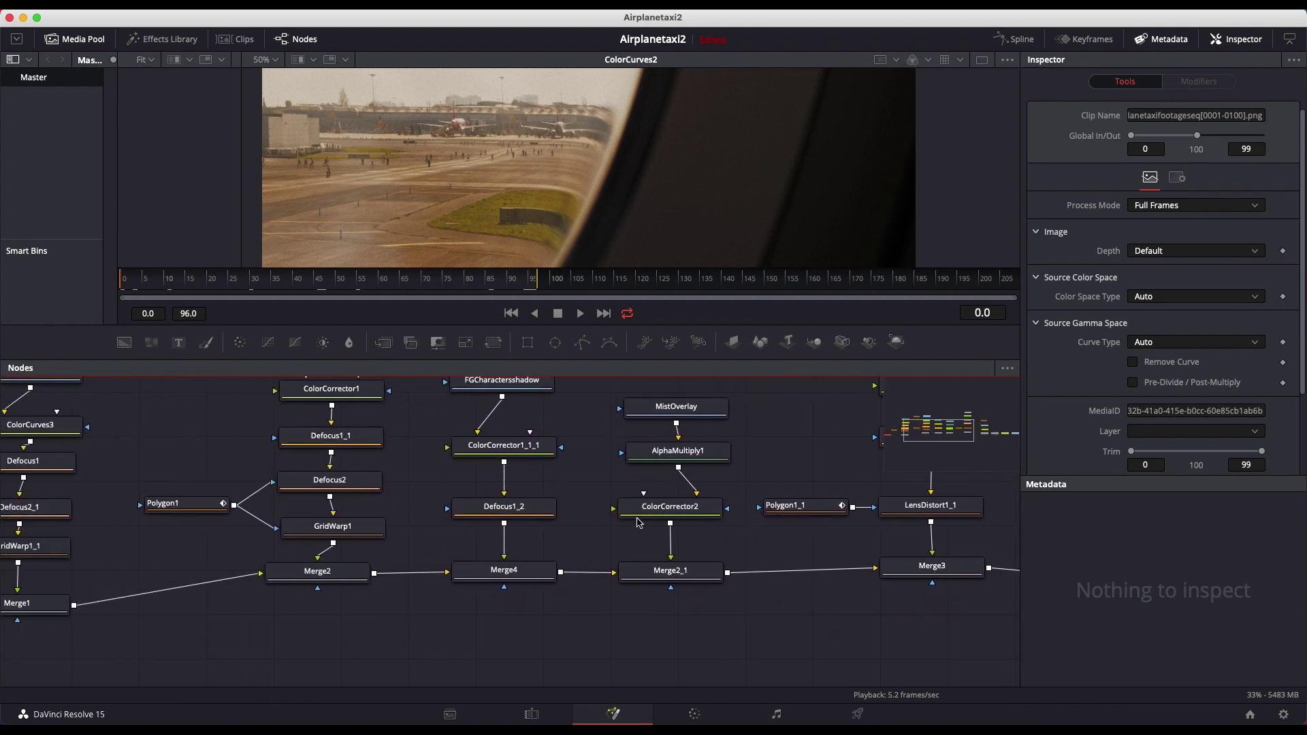
pyautogui.hscroll(-3, 224, 486)
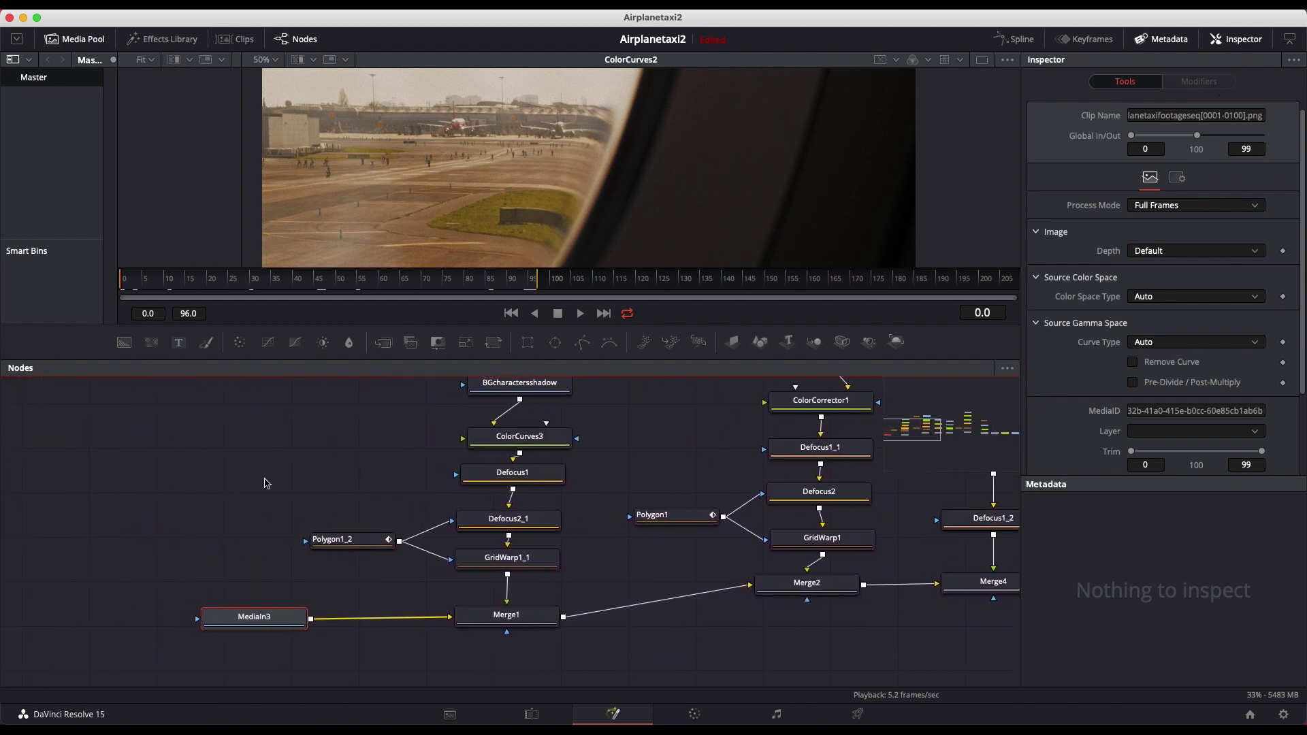
pyautogui.moveTo(521, 514)
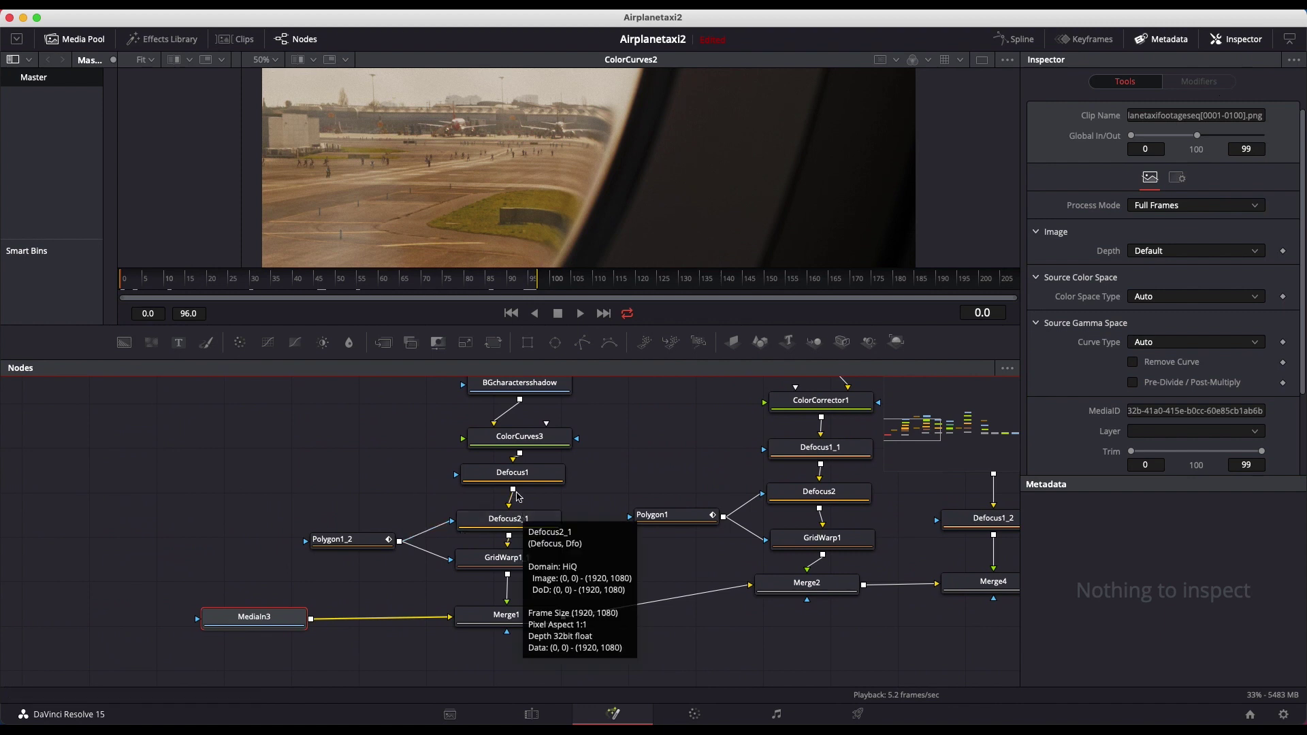
# Step: Preview the raw MediaIn3 runway footage and enlarge the viewer above the node graph
pyautogui.click(213, 633)
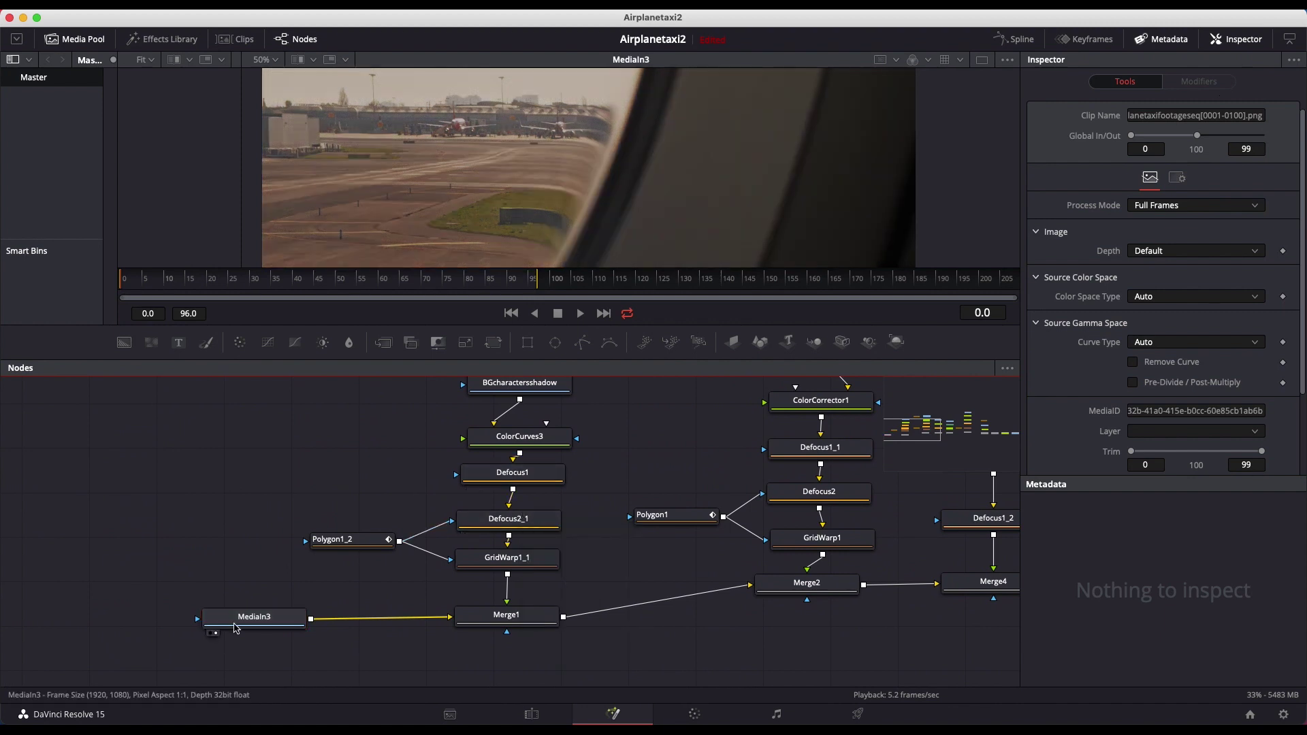
pyautogui.moveTo(271, 613); pyautogui.dragTo(407, 675, button='middle')
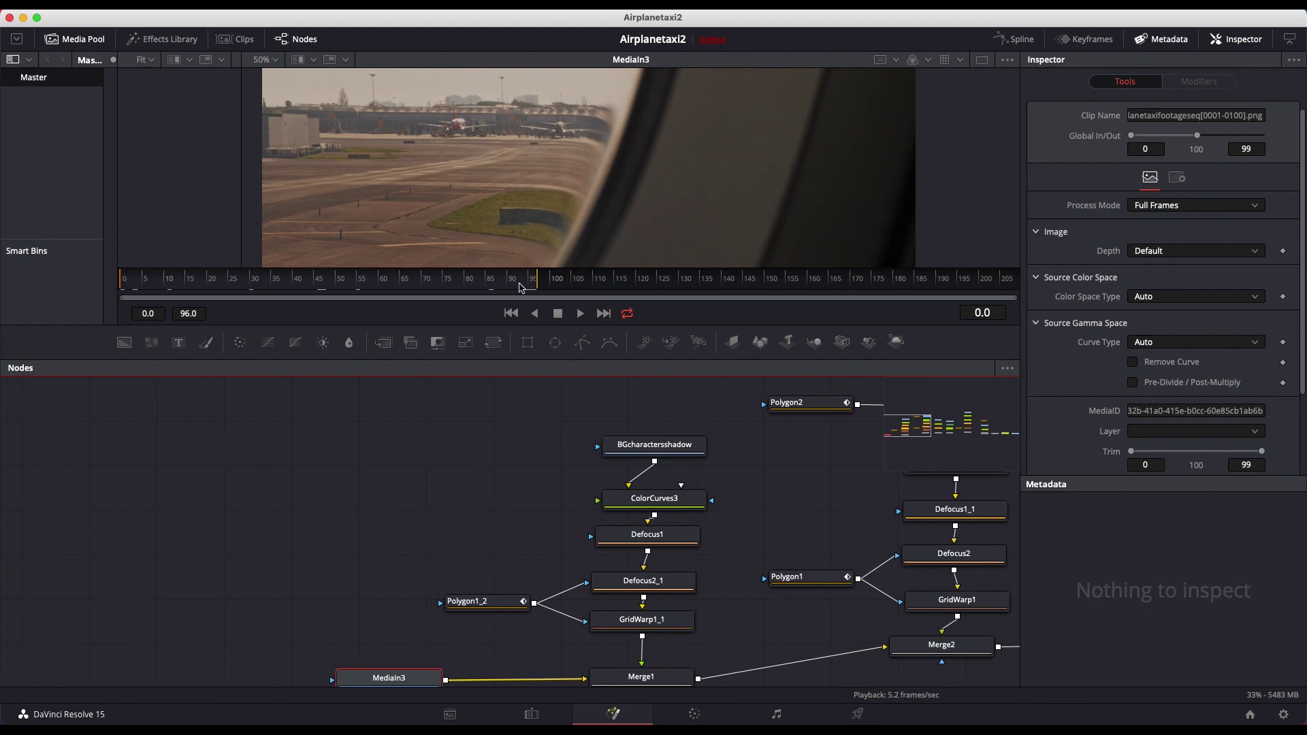
pyautogui.moveTo(541, 272); pyautogui.dragTo(541, 555)
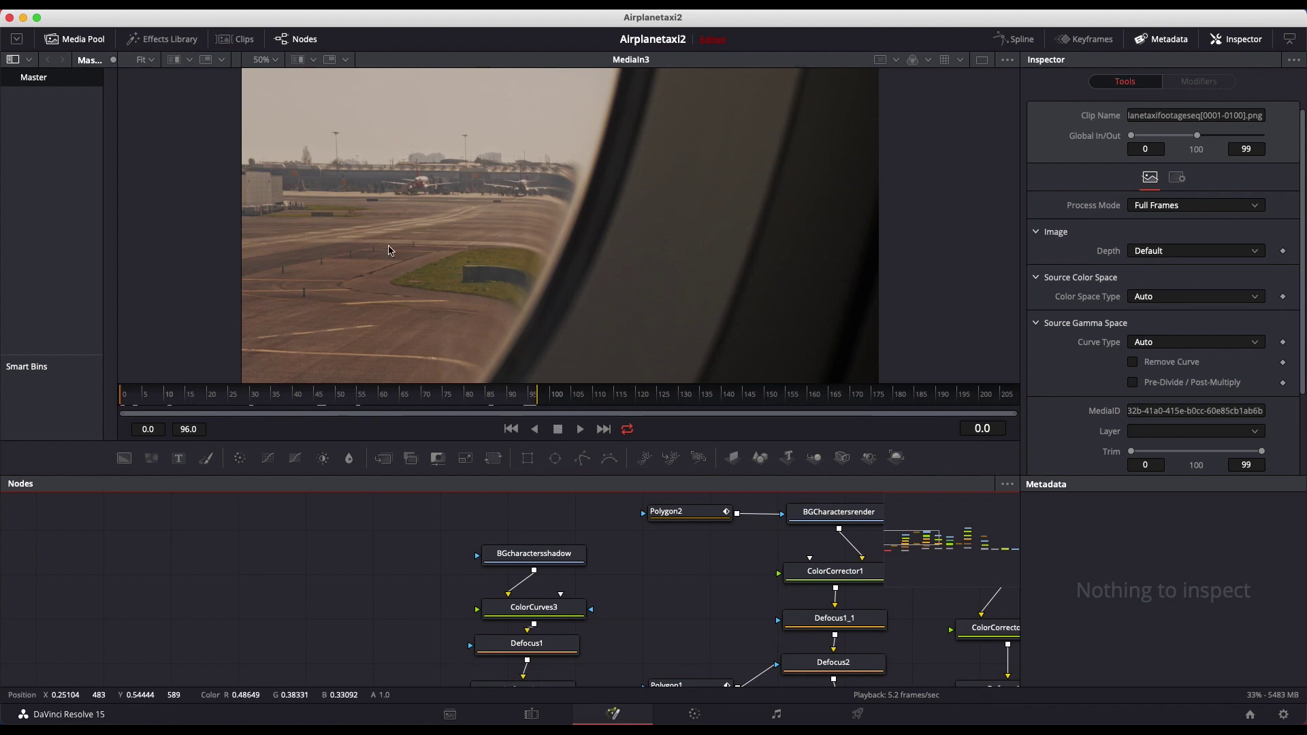
pyautogui.moveTo(452, 618); pyautogui.dragTo(454, 583, button='middle')
pyautogui.moveTo(455, 583); pyautogui.dragTo(464, 534, button='middle')
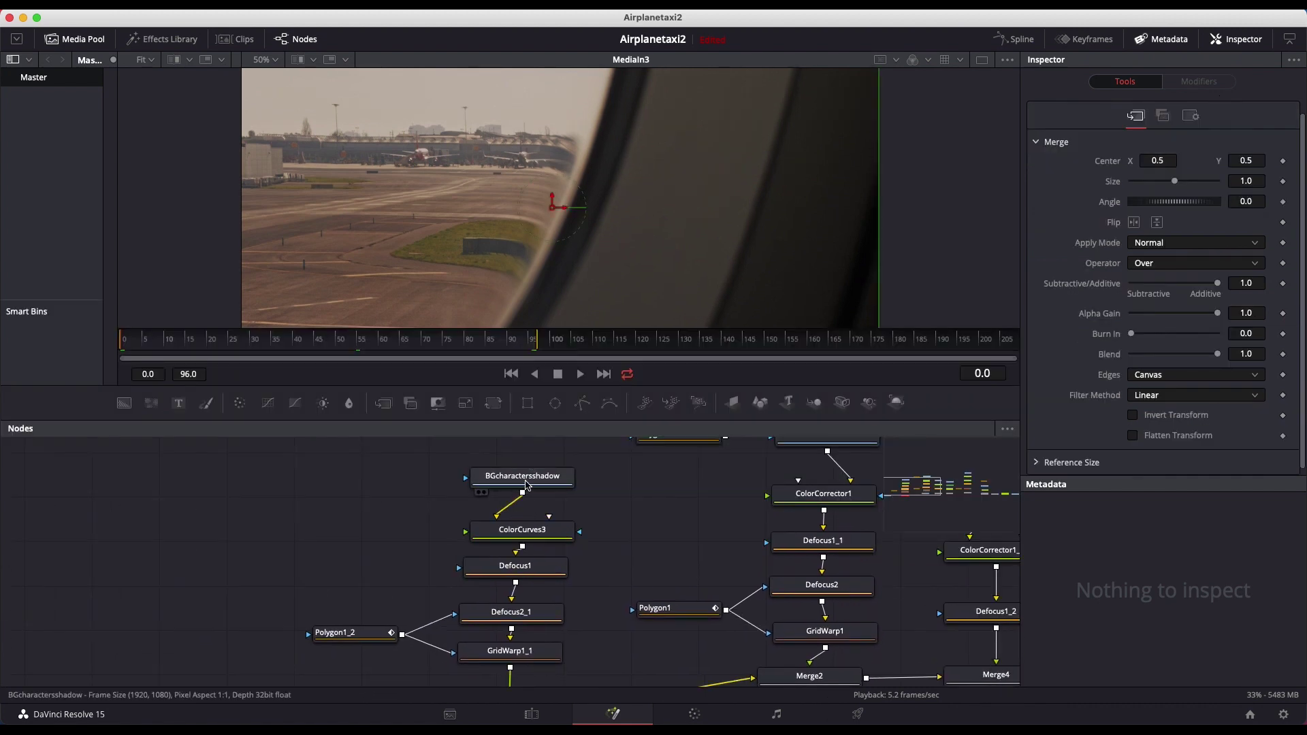
# Step: Check BGcharactersshadow, ColorCurves3 and Defocus1 (0.31 defocus, 0.9 bloom), then view Merge1
pyautogui.click(525, 484)
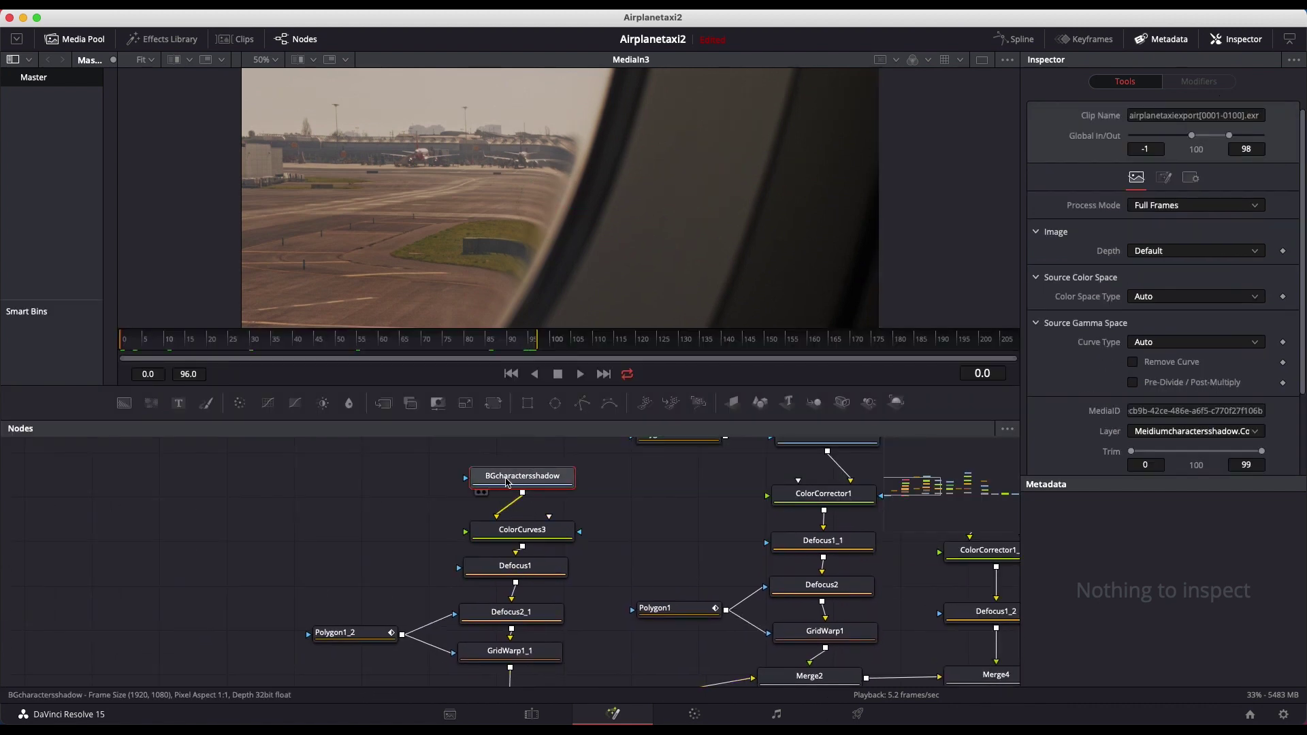
pyautogui.click(524, 531)
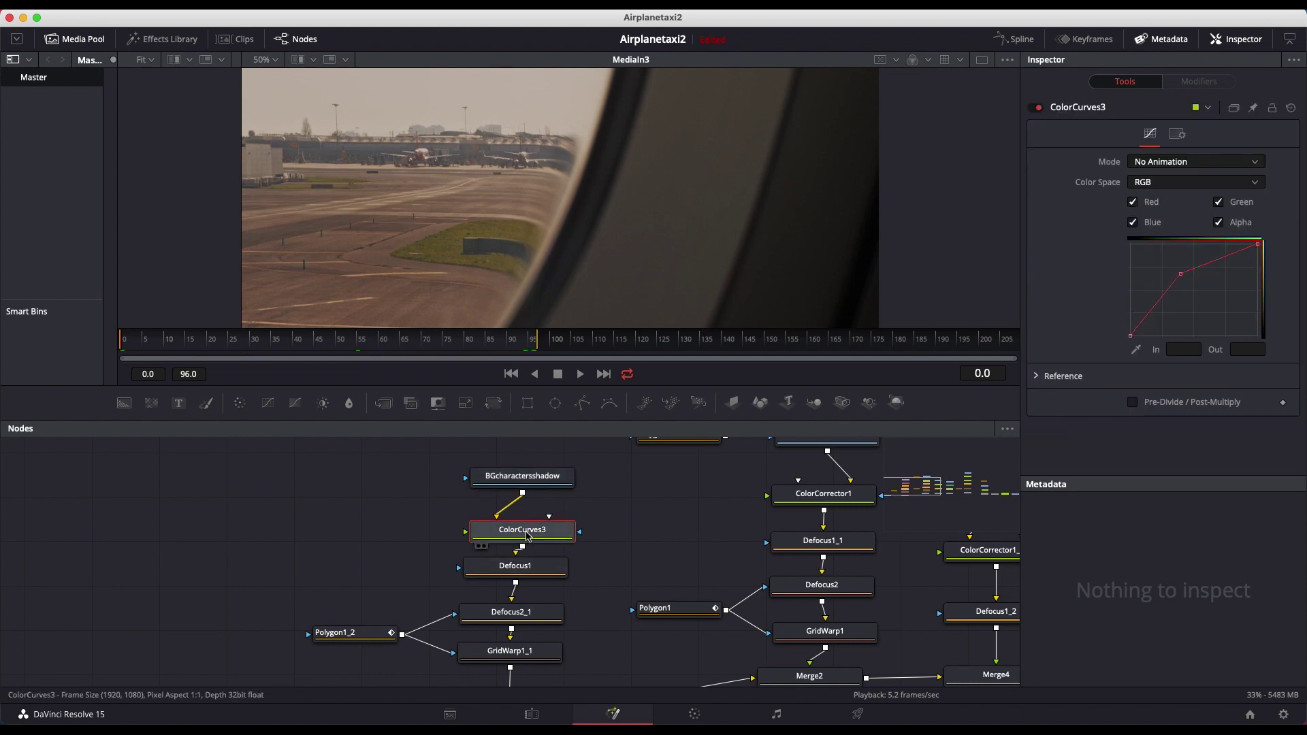
pyautogui.scroll(-3, 580, 601)
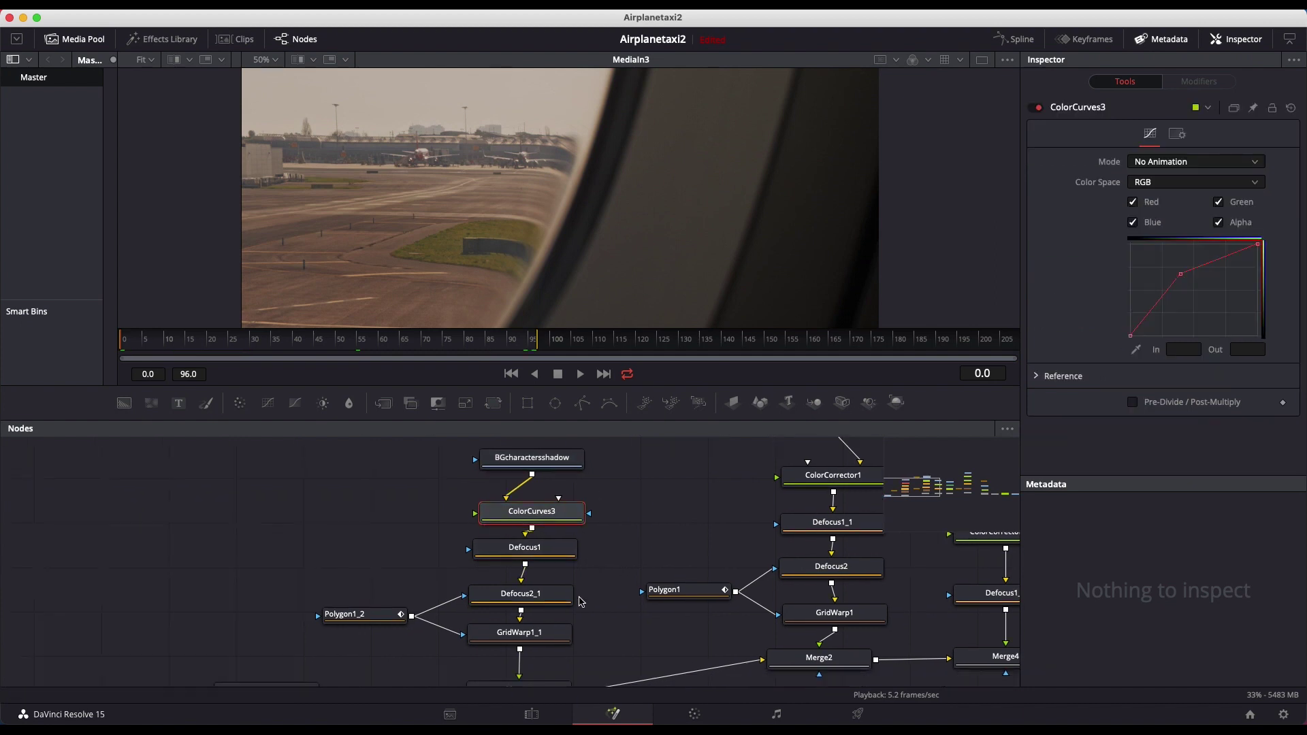
pyautogui.click(547, 479)
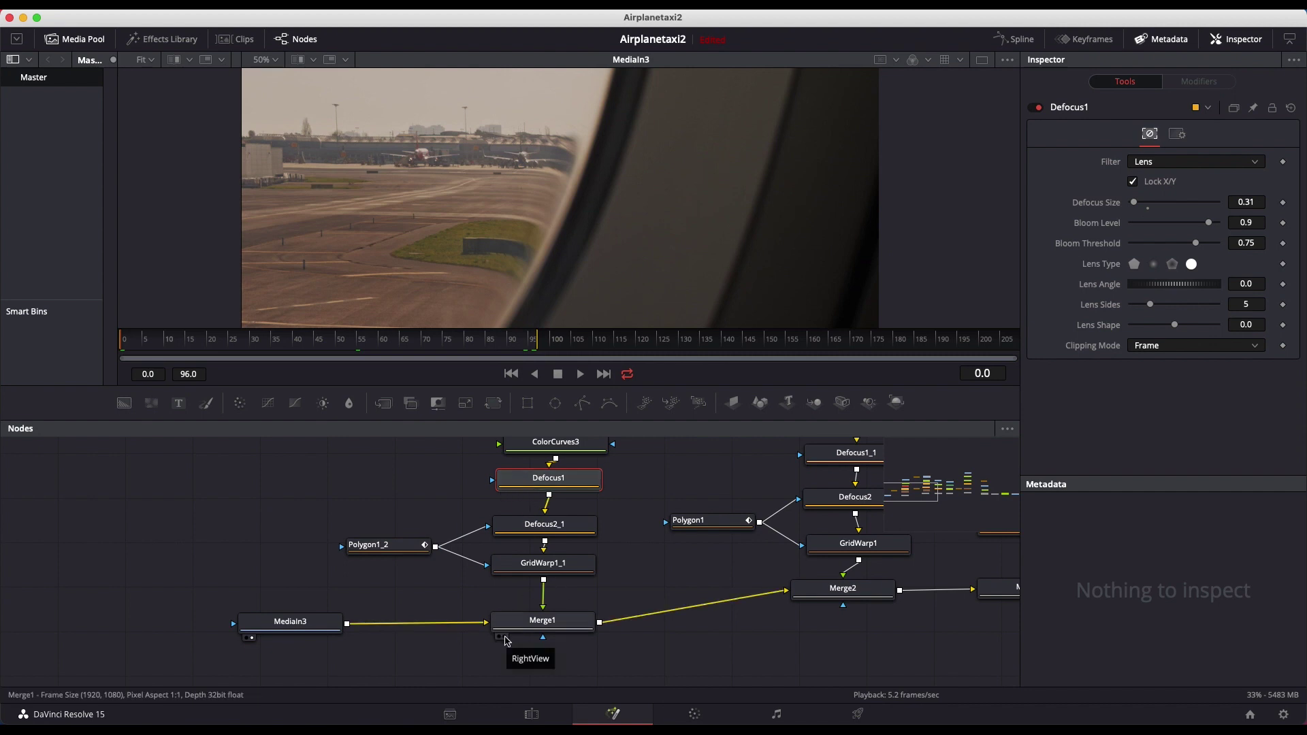
pyautogui.click(505, 638)
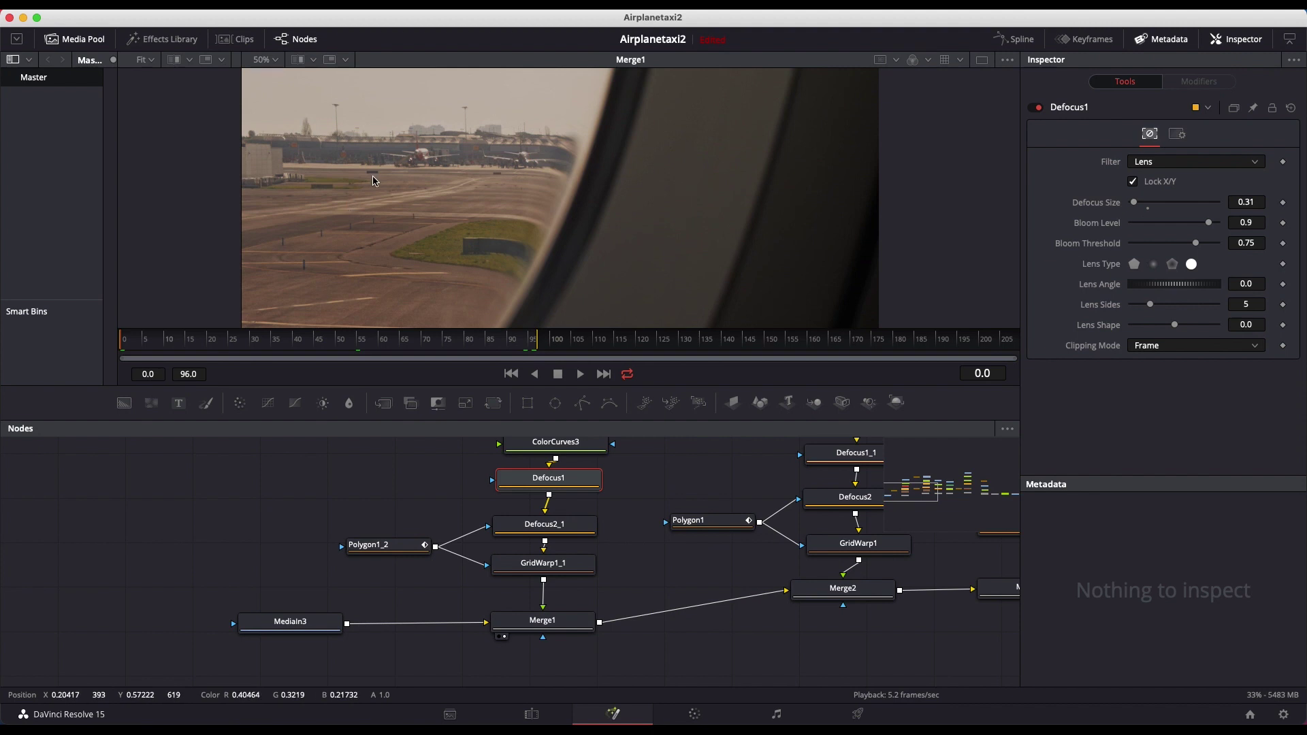
# Step: Zoom the viewer to 100% and compare the raw MediaIn3 footage with Merge1
pyautogui.click(264, 60)
pyautogui.click(264, 125)
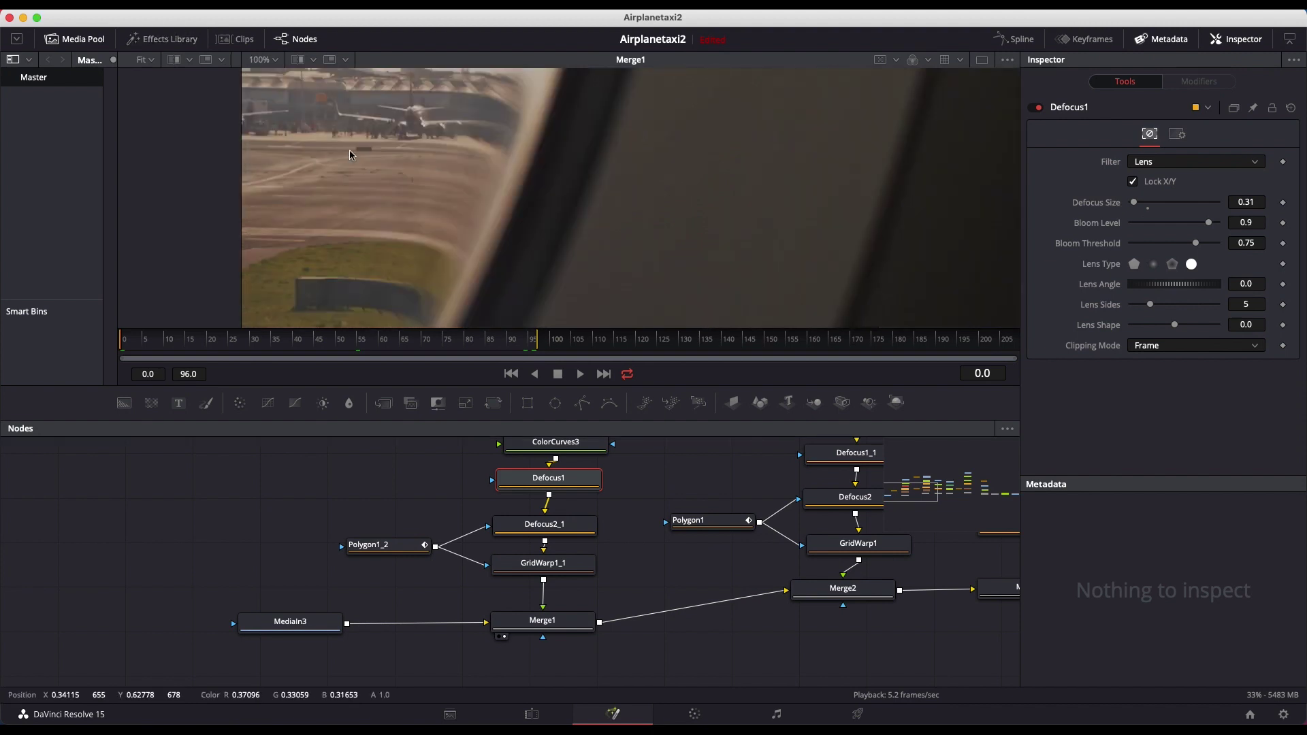
pyautogui.moveTo(381, 176); pyautogui.dragTo(821, 213, button='middle')
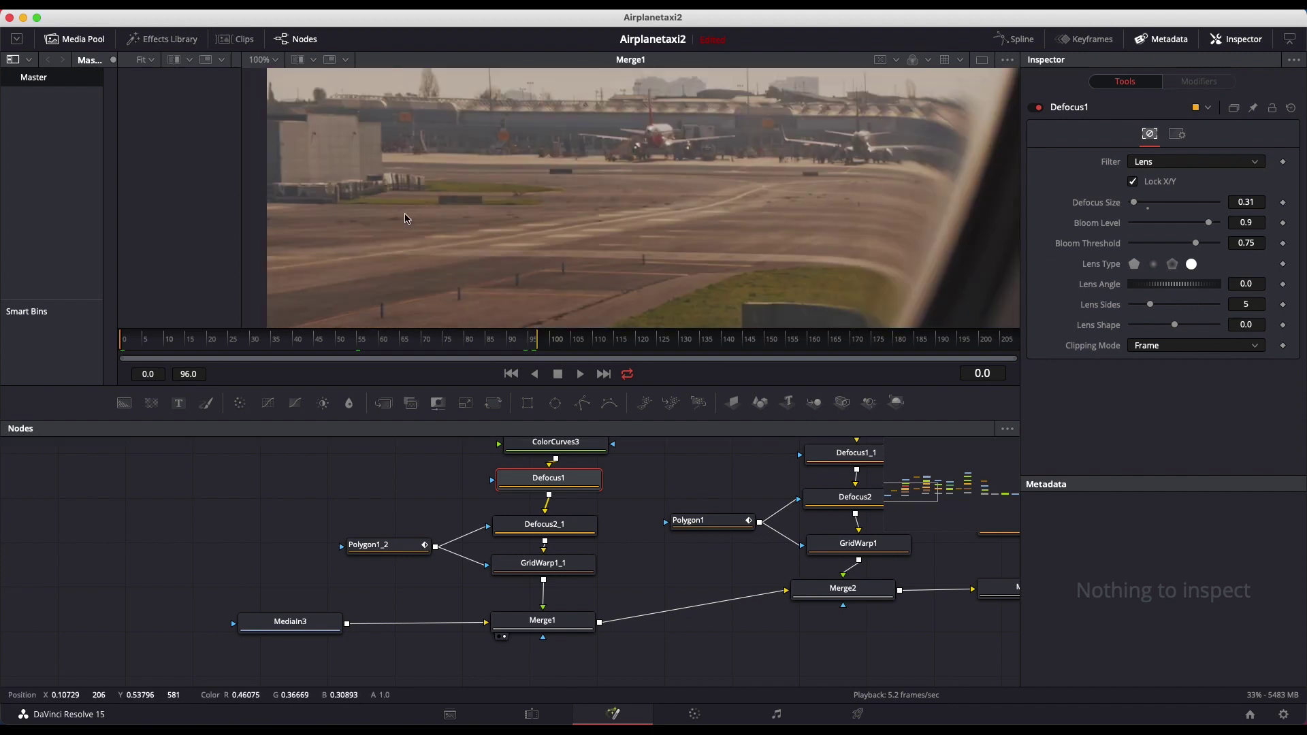
pyautogui.click(249, 638)
pyautogui.click(505, 638)
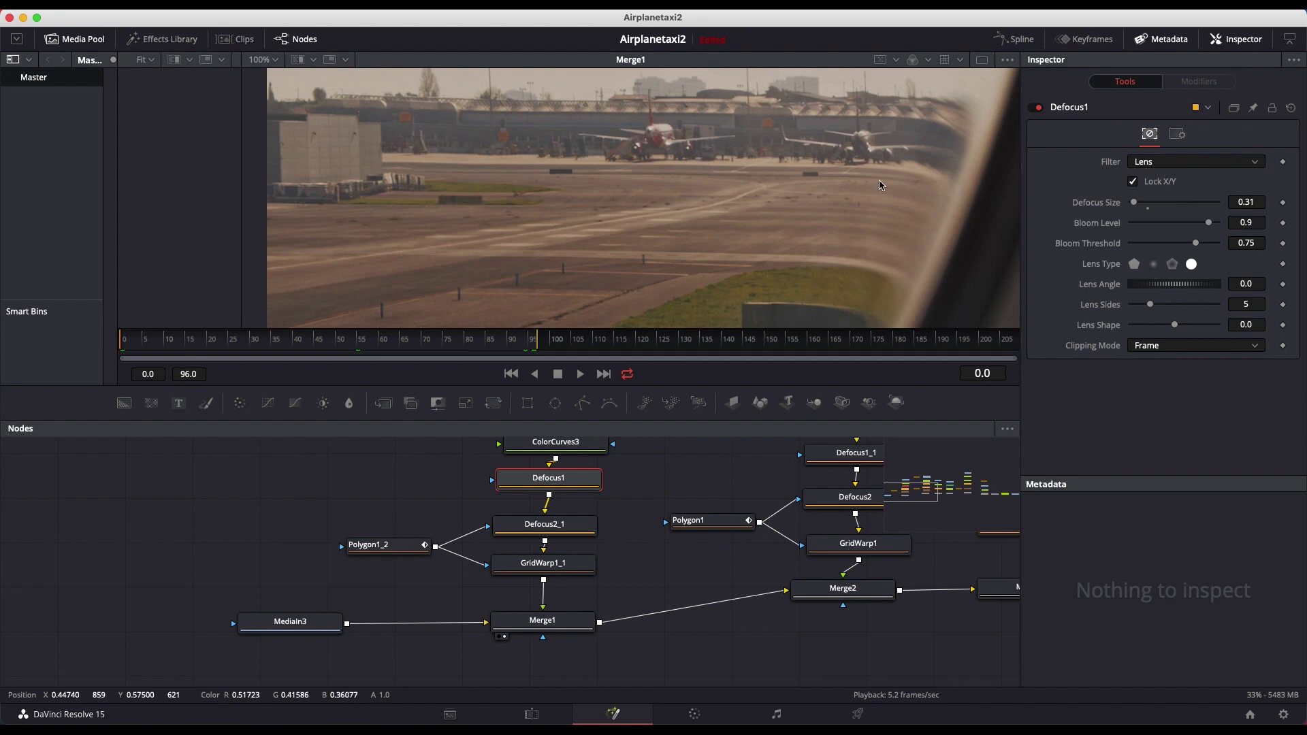
# Step: Select Polygon1_2 to show its window-edge mask and return the viewer to 50%
pyautogui.moveTo(321, 516); pyautogui.dragTo(598, 562)
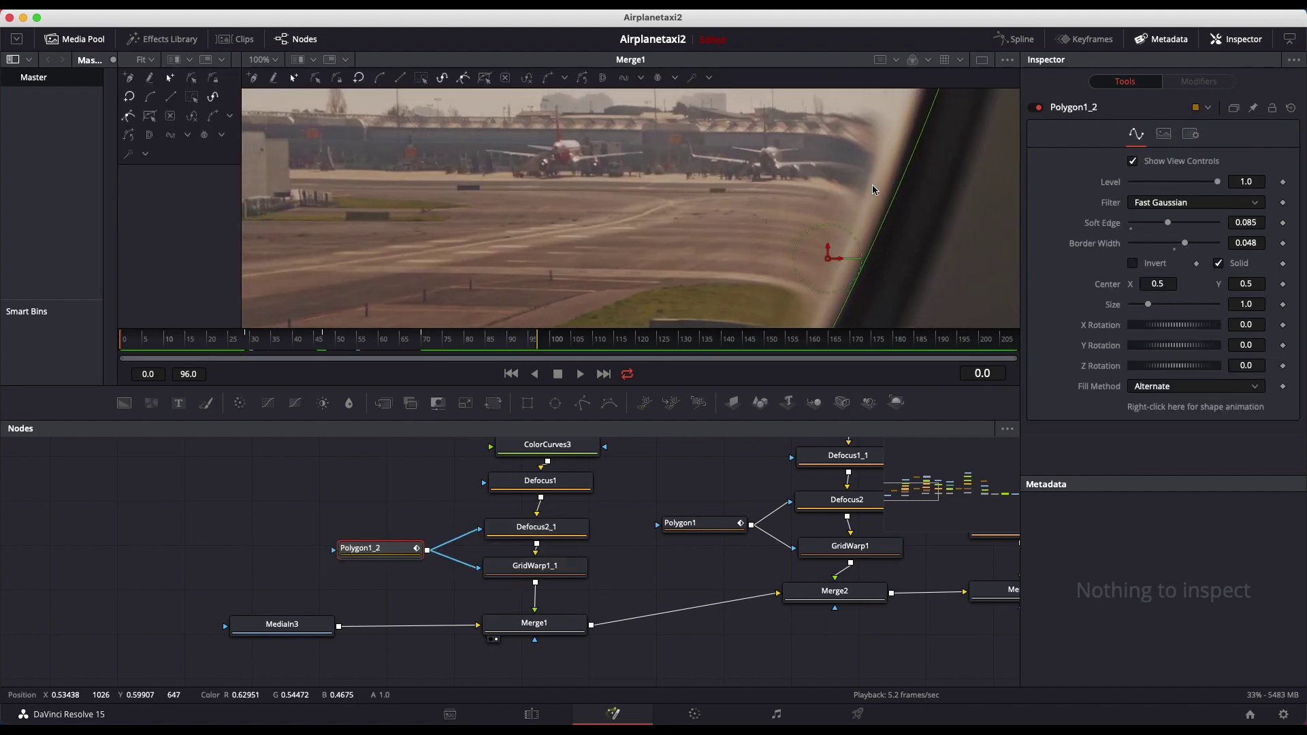
pyautogui.hscroll(3, 875, 212)
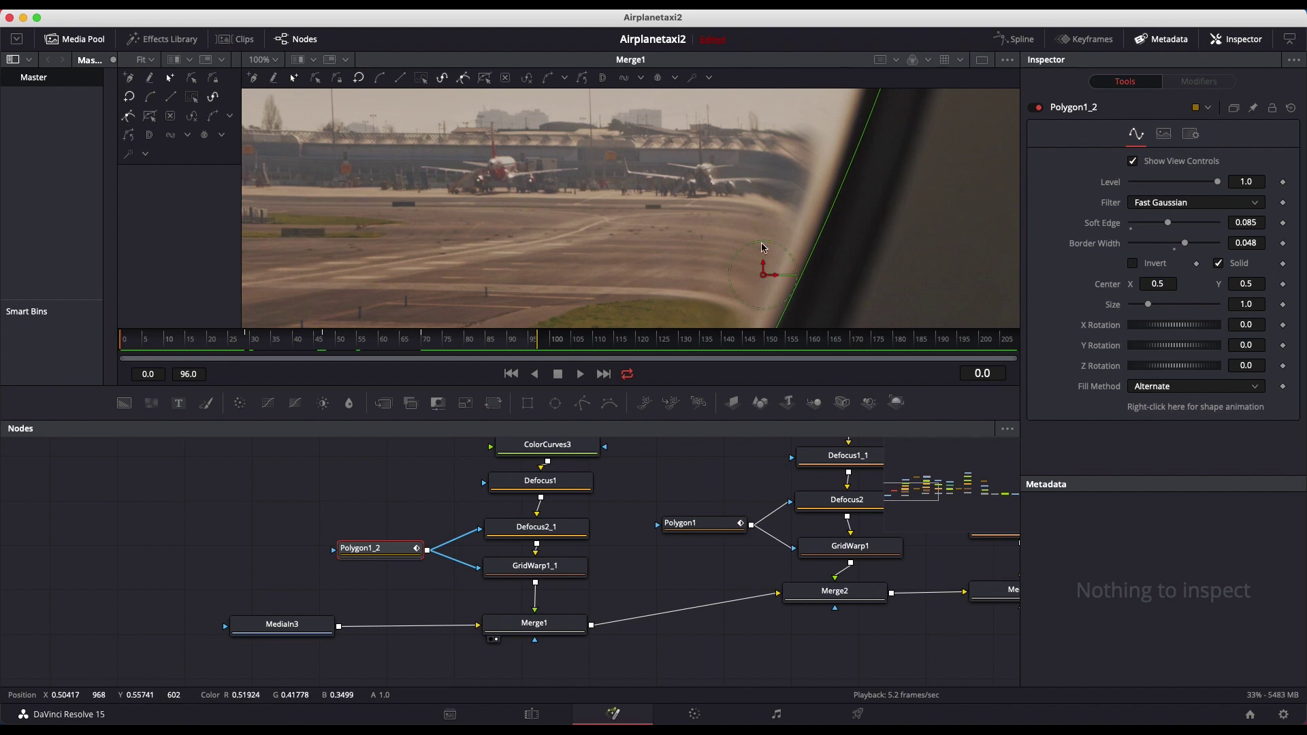
pyautogui.click(275, 63)
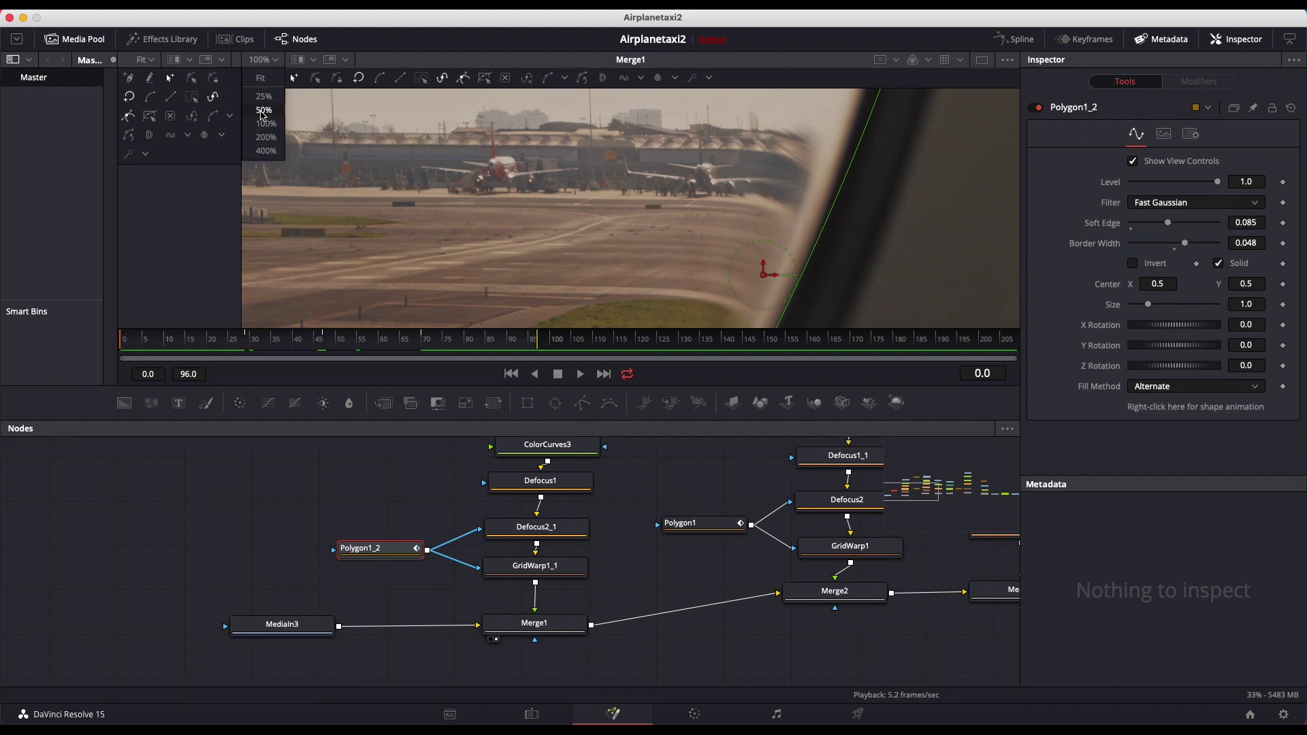
pyautogui.click(272, 114)
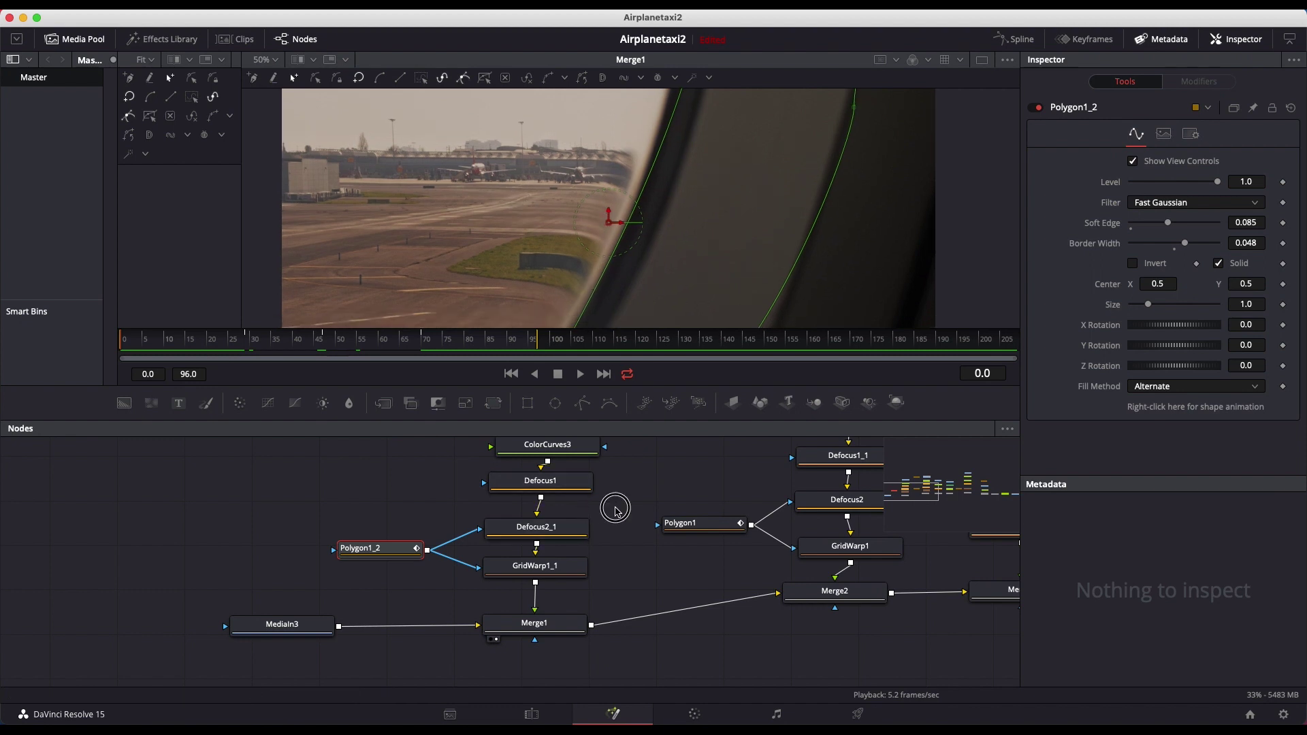
# Step: Inspect Defocus2_1's blur, then display GridWarp1_1's 8×8 warp grid along the window edge
pyautogui.moveTo(616, 507); pyautogui.dragTo(517, 589)
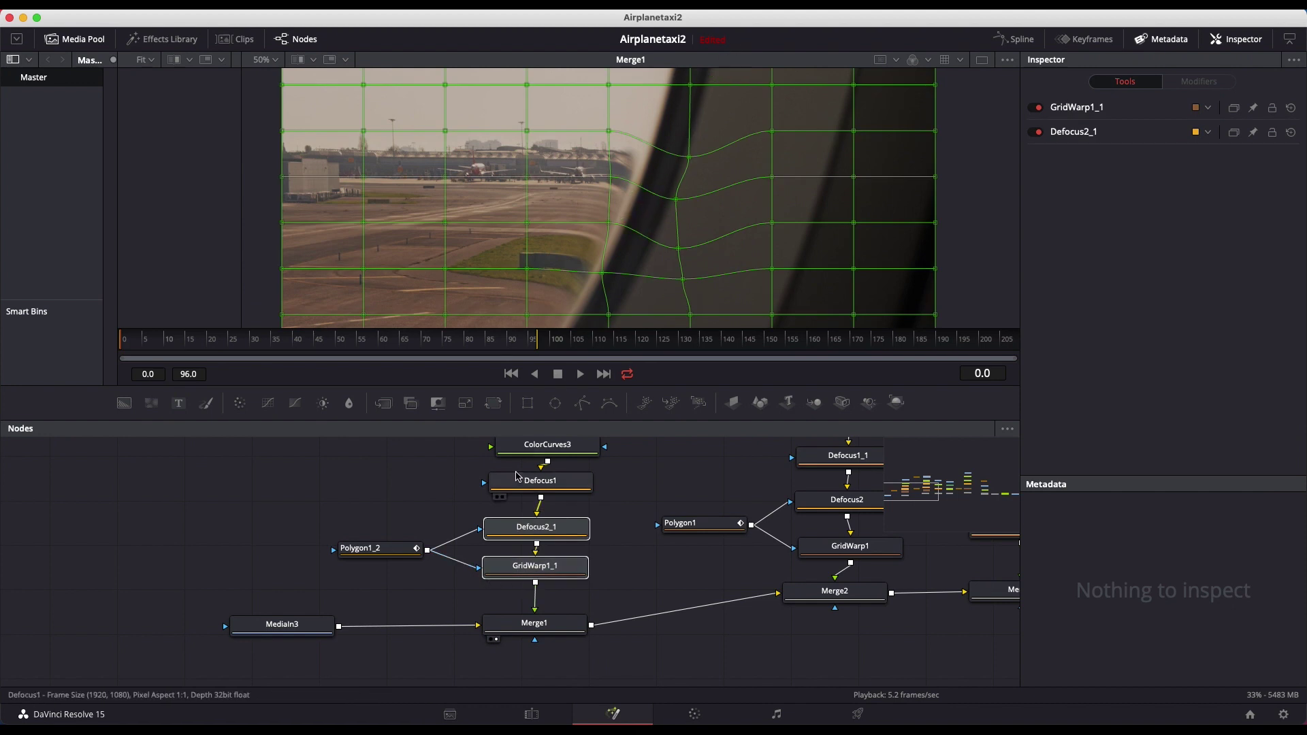
pyautogui.click(517, 530)
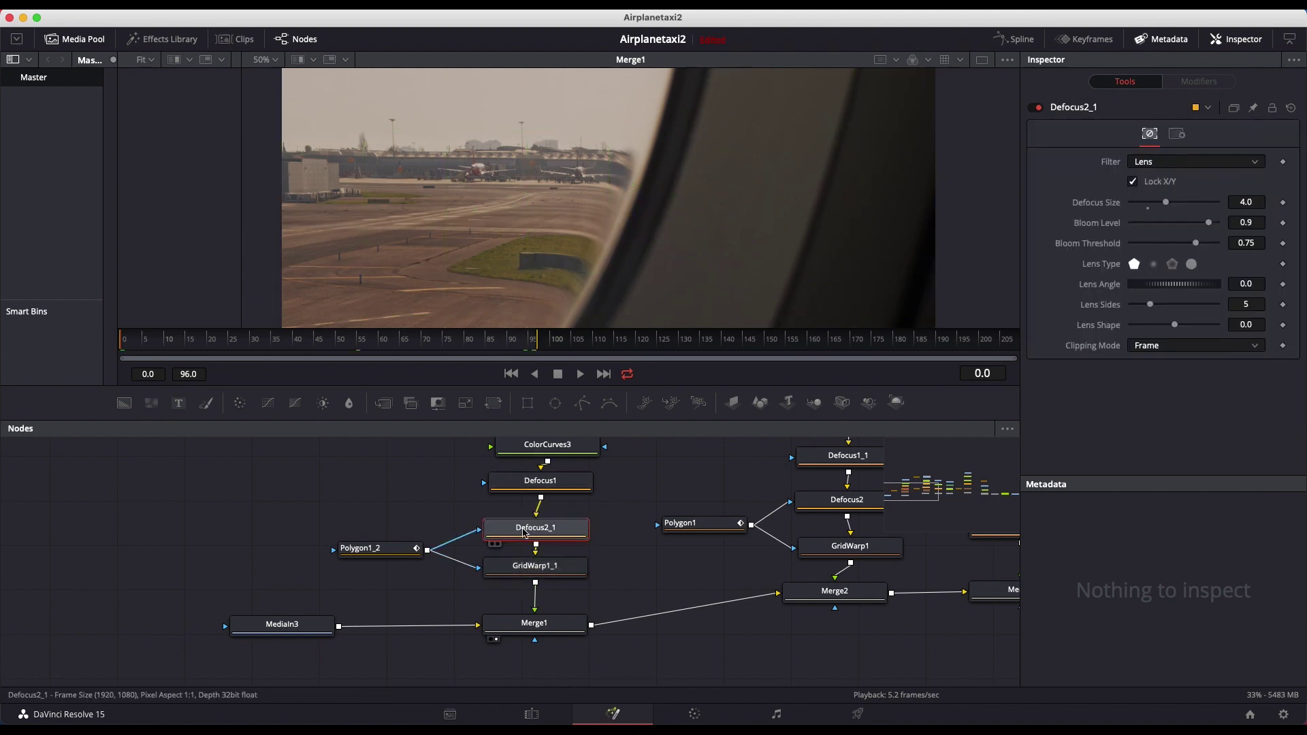
pyautogui.click(517, 568)
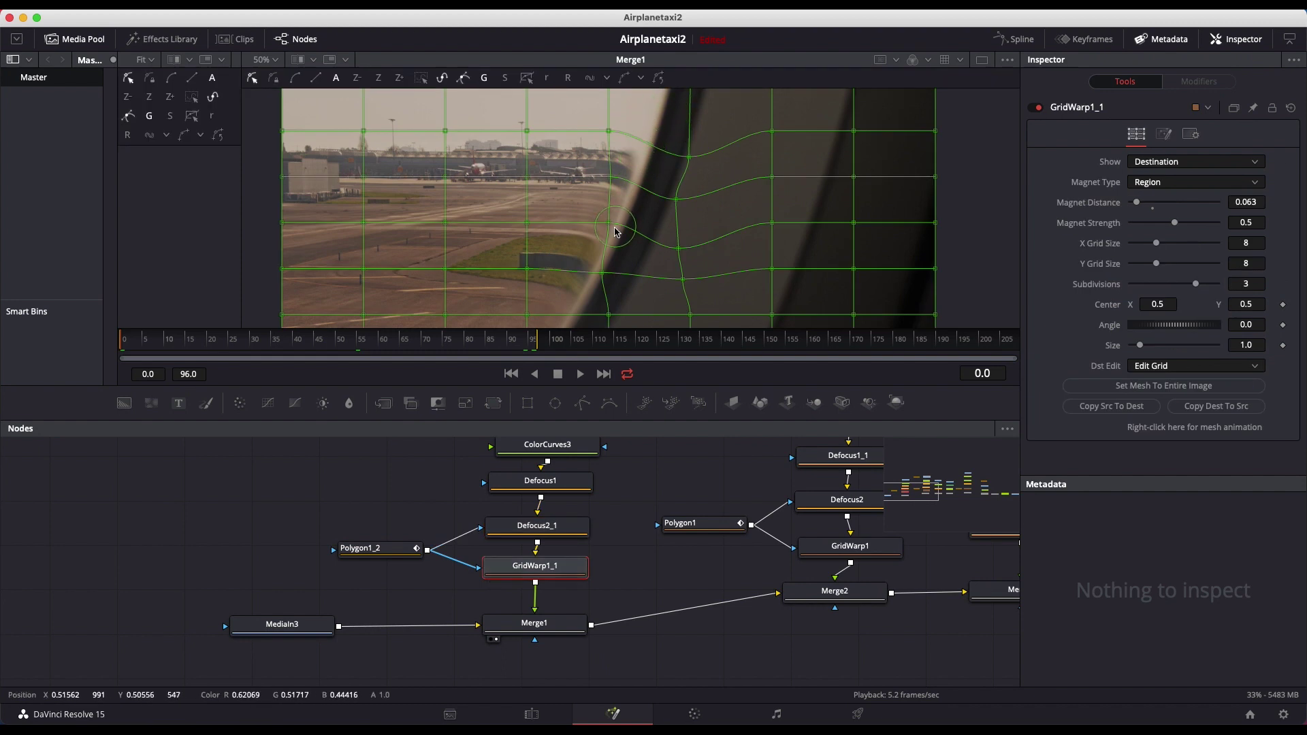
pyautogui.hscroll(-1, 639, 238)
pyautogui.moveTo(639, 239); pyautogui.dragTo(652, 244, button='middle')
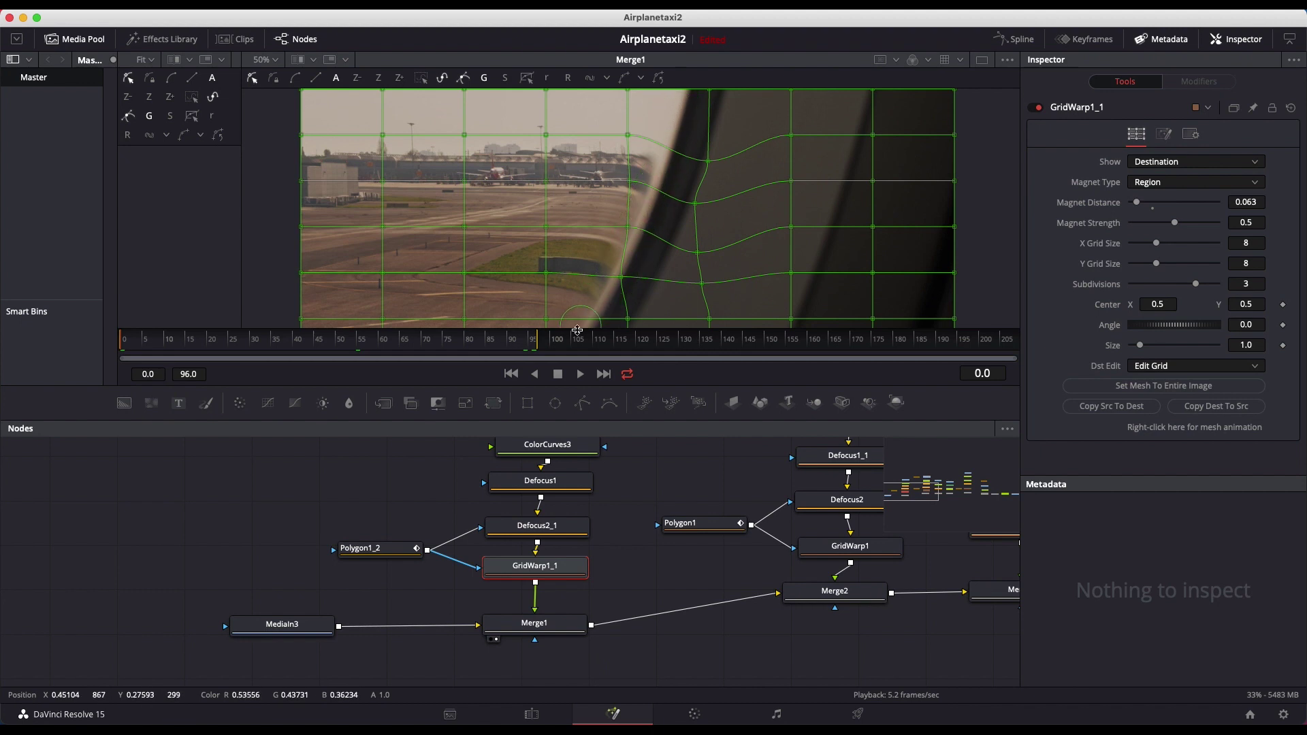
# Step: Nudge the Polygon1_2 mask node into place and set the viewer zoom to 25%
pyautogui.click(371, 550)
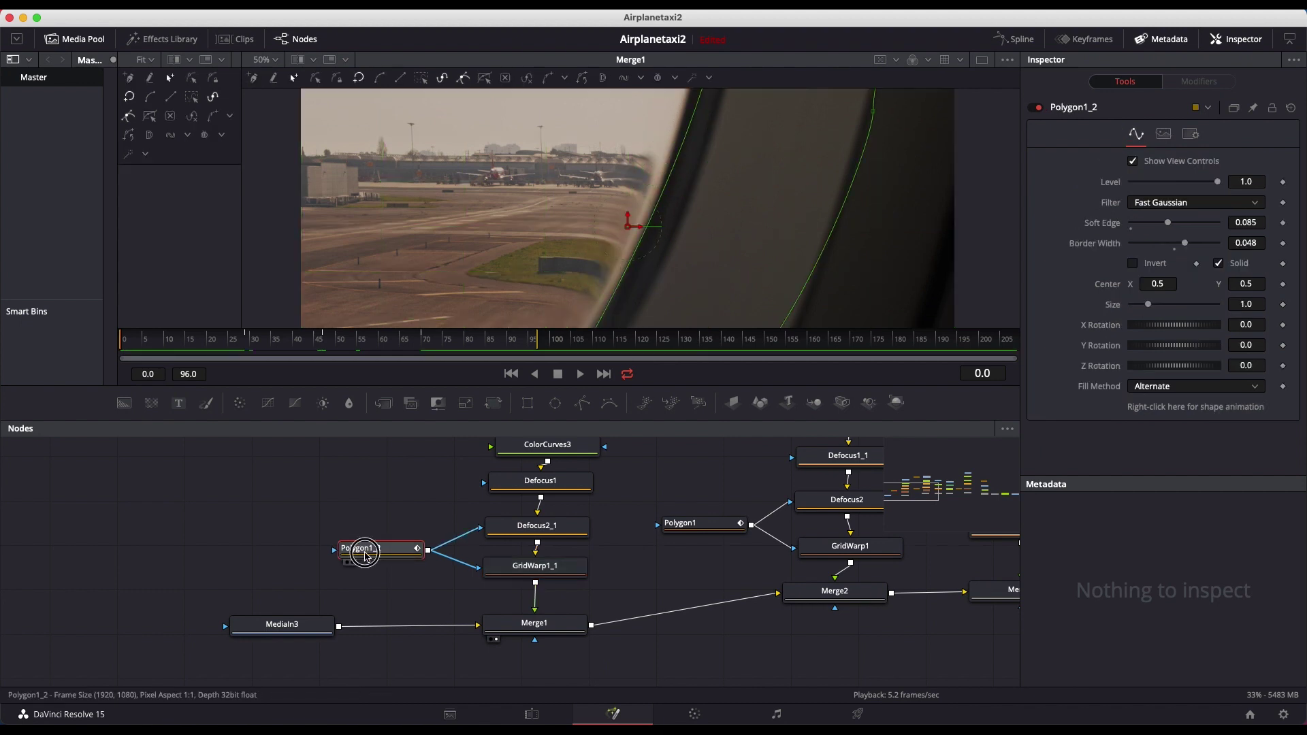
pyautogui.moveTo(371, 549); pyautogui.dragTo(377, 548)
pyautogui.click(274, 61)
pyautogui.click(264, 96)
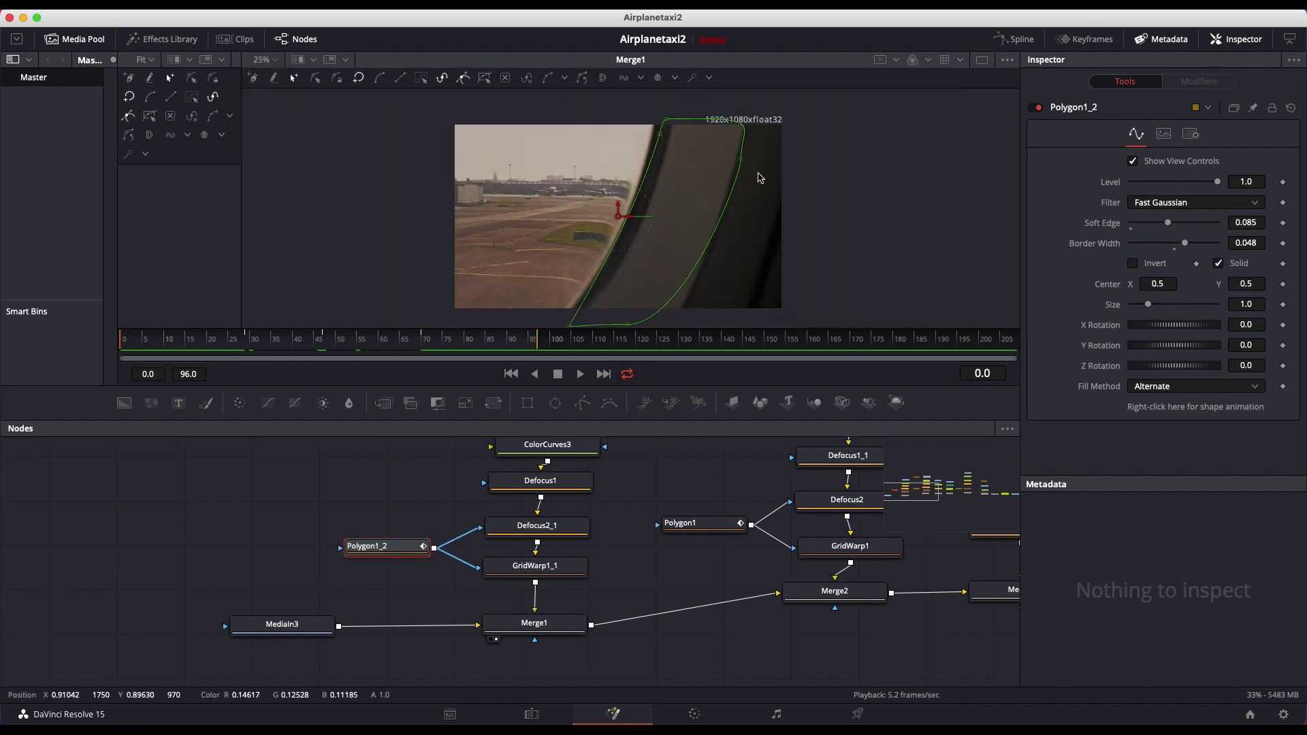
pyautogui.moveTo(387, 547); pyautogui.dragTo(384, 542)
# Step: Review Defocus2_1, GridWarp1_1 and Polygon1_2, then select Merge1 (Normal Over, 1.0 blend)
pyautogui.click(526, 535)
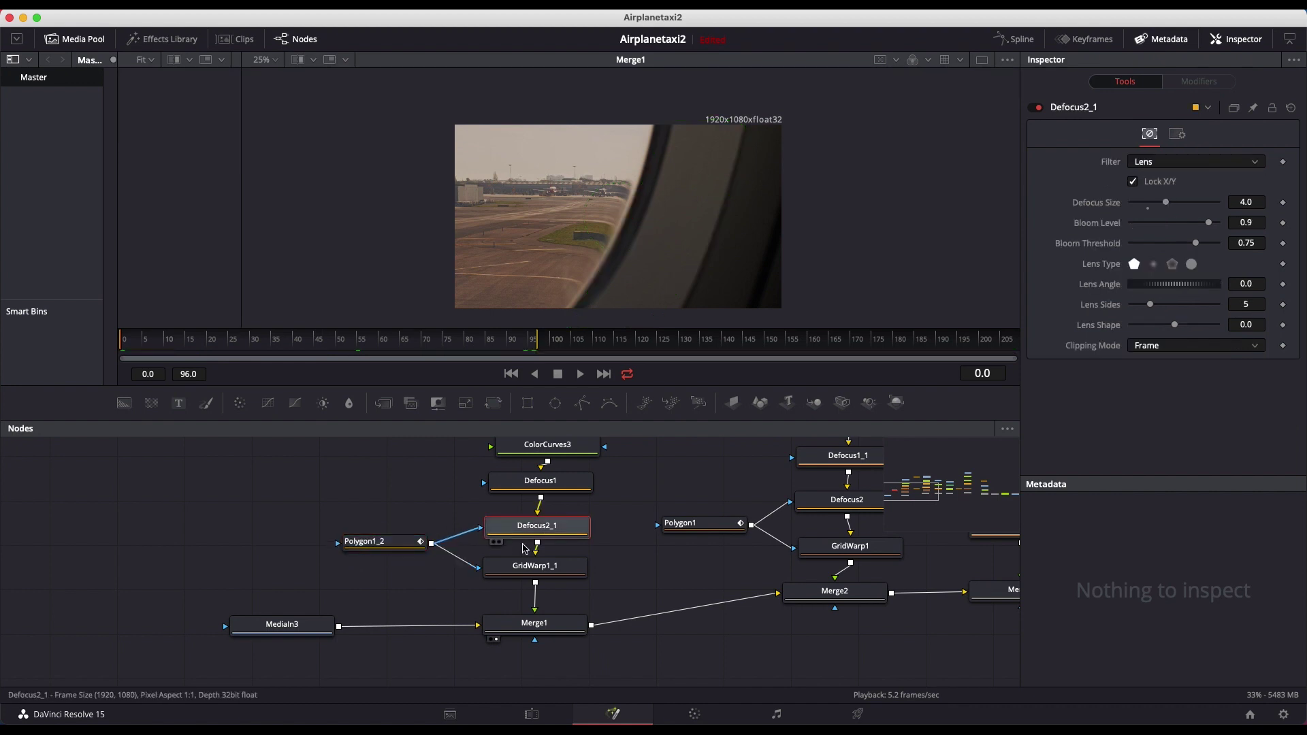
pyautogui.click(524, 569)
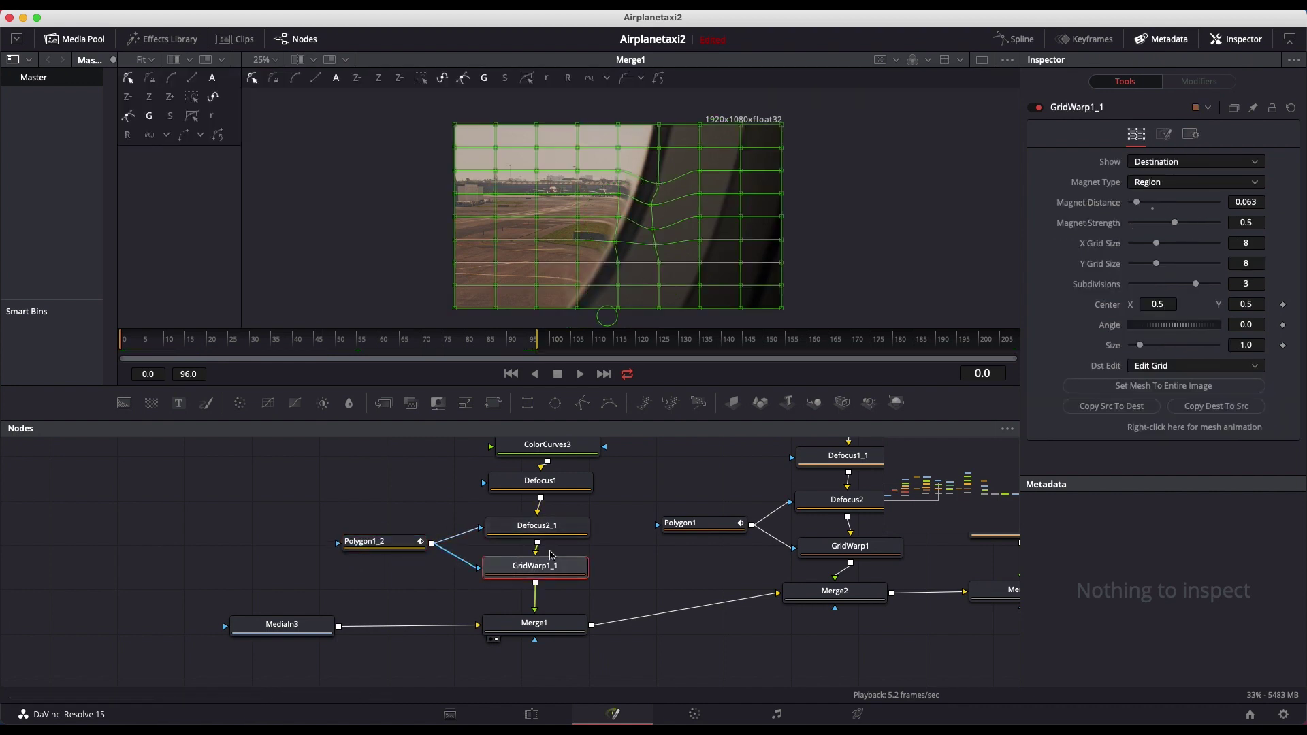
pyautogui.click(538, 528)
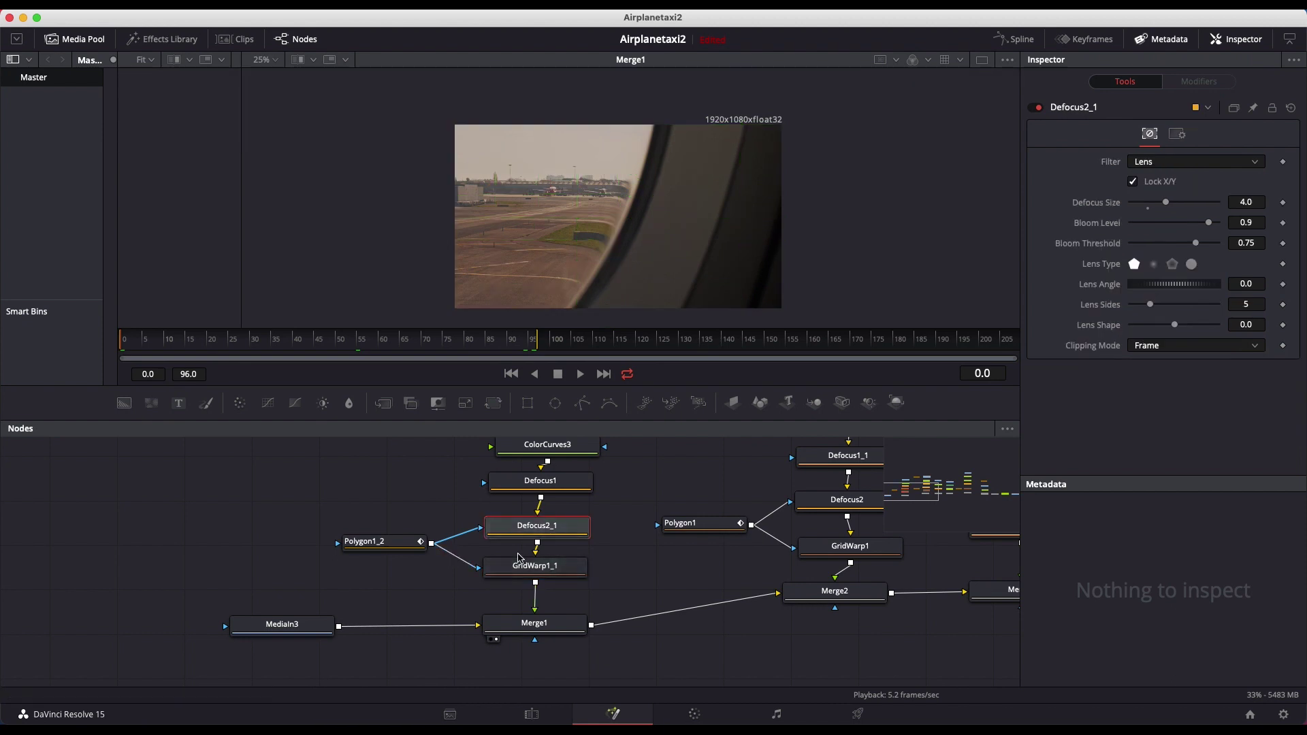
pyautogui.scroll(3, 557, 554)
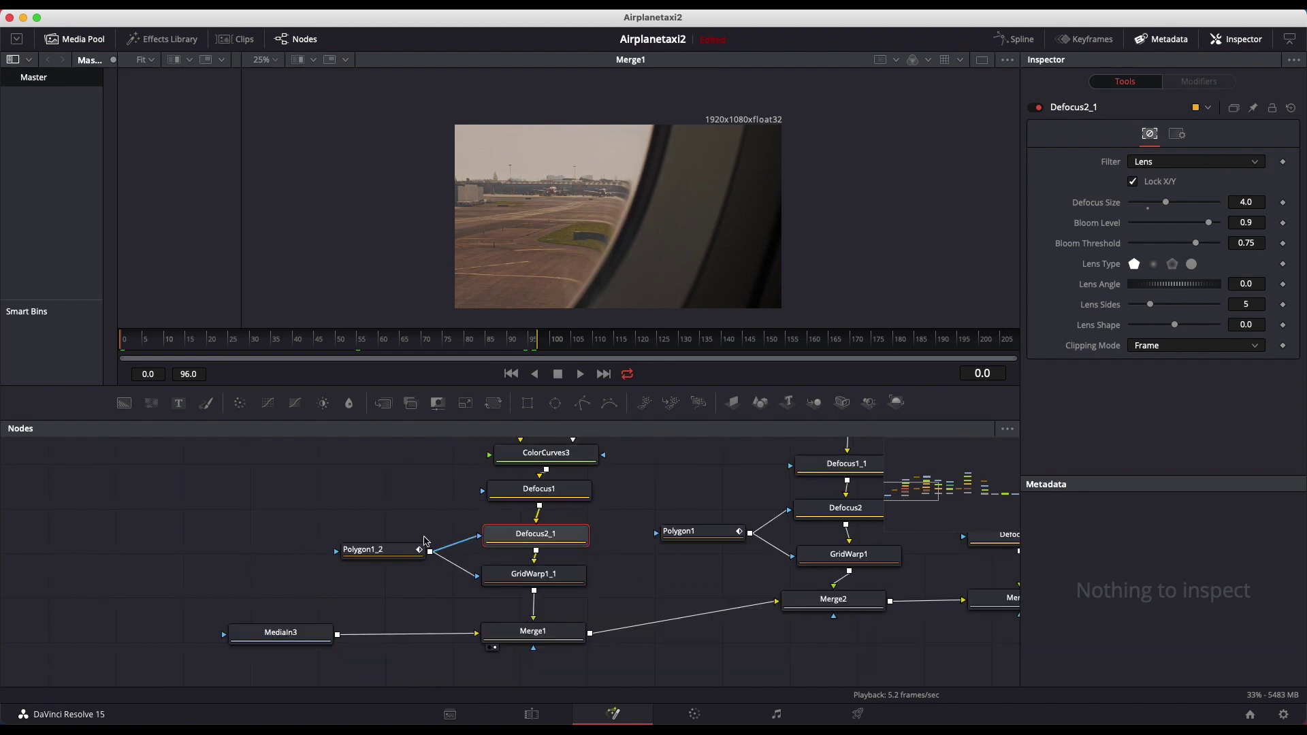
pyautogui.click(391, 549)
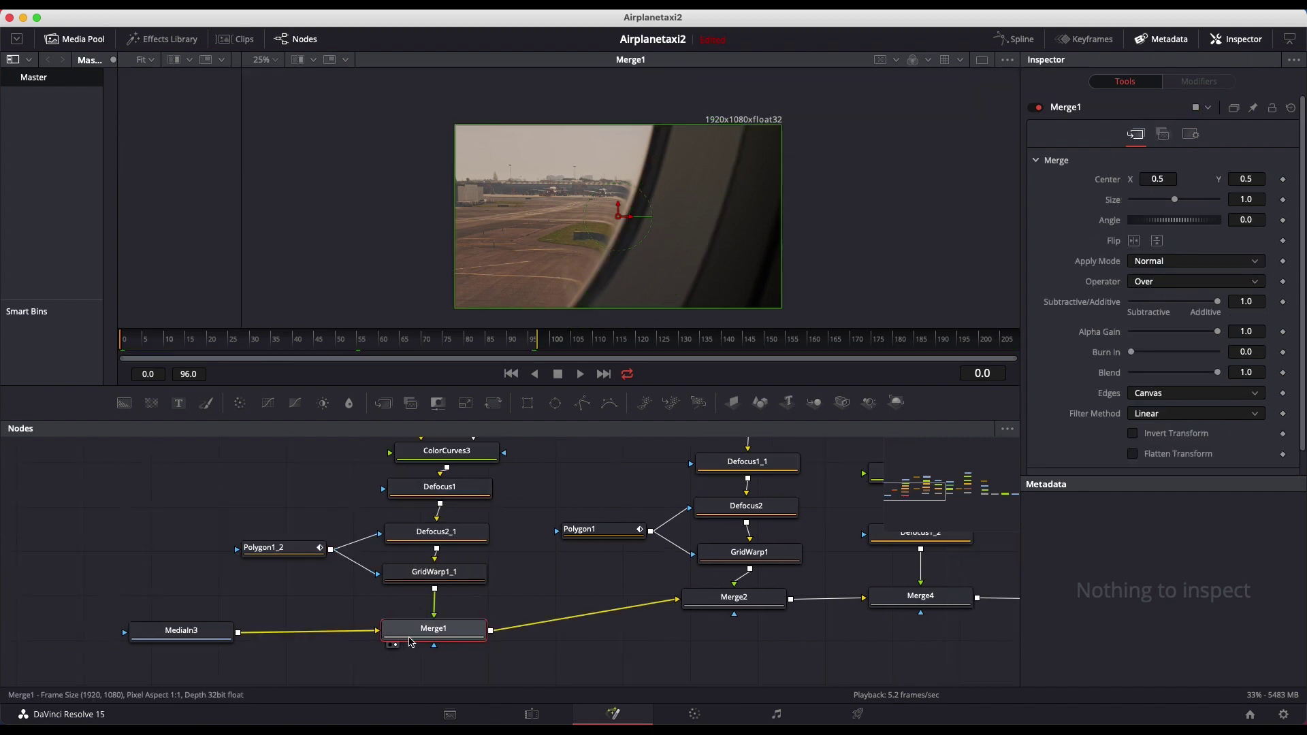
pyautogui.moveTo(417, 622); pyautogui.dragTo(416, 624)
# Step: Set the viewer to 100% and view the BGCharactersrender crowd layer alone
pyautogui.click(273, 60)
pyautogui.click(266, 123)
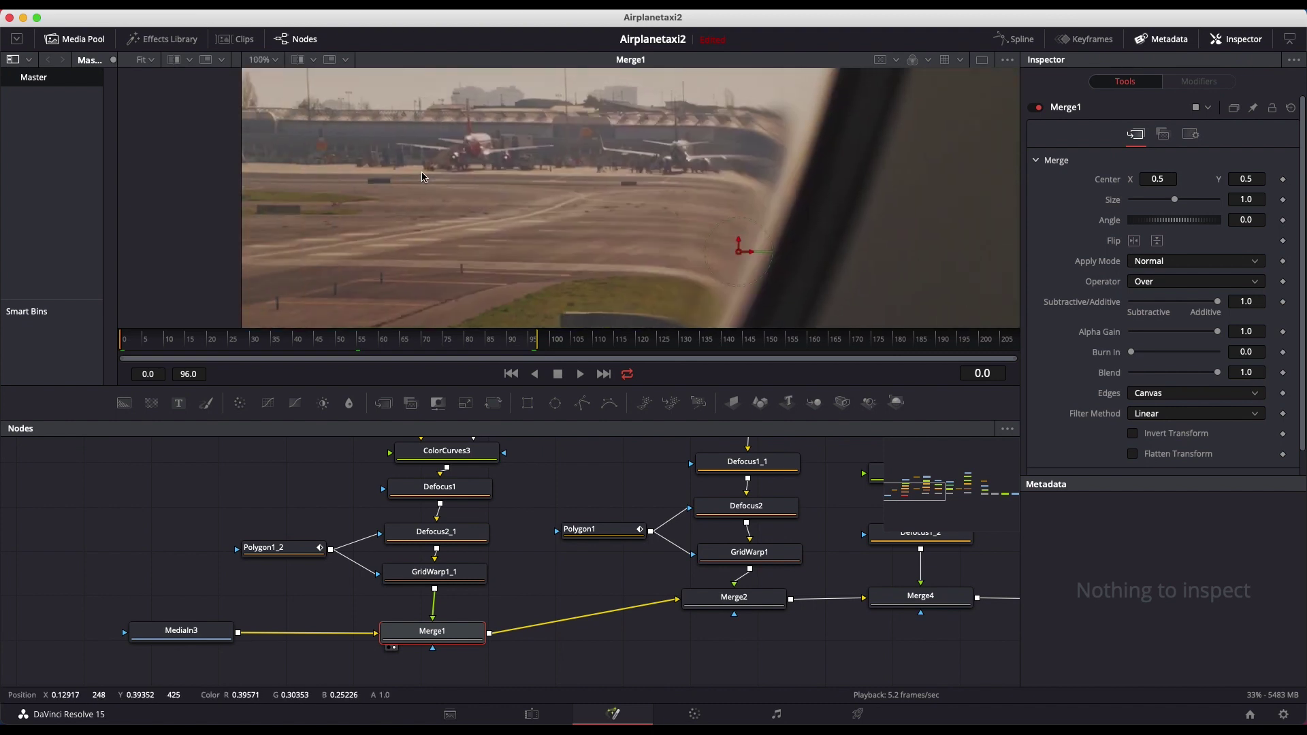
pyautogui.scroll(5, 697, 589)
pyautogui.hscroll(4, 698, 589)
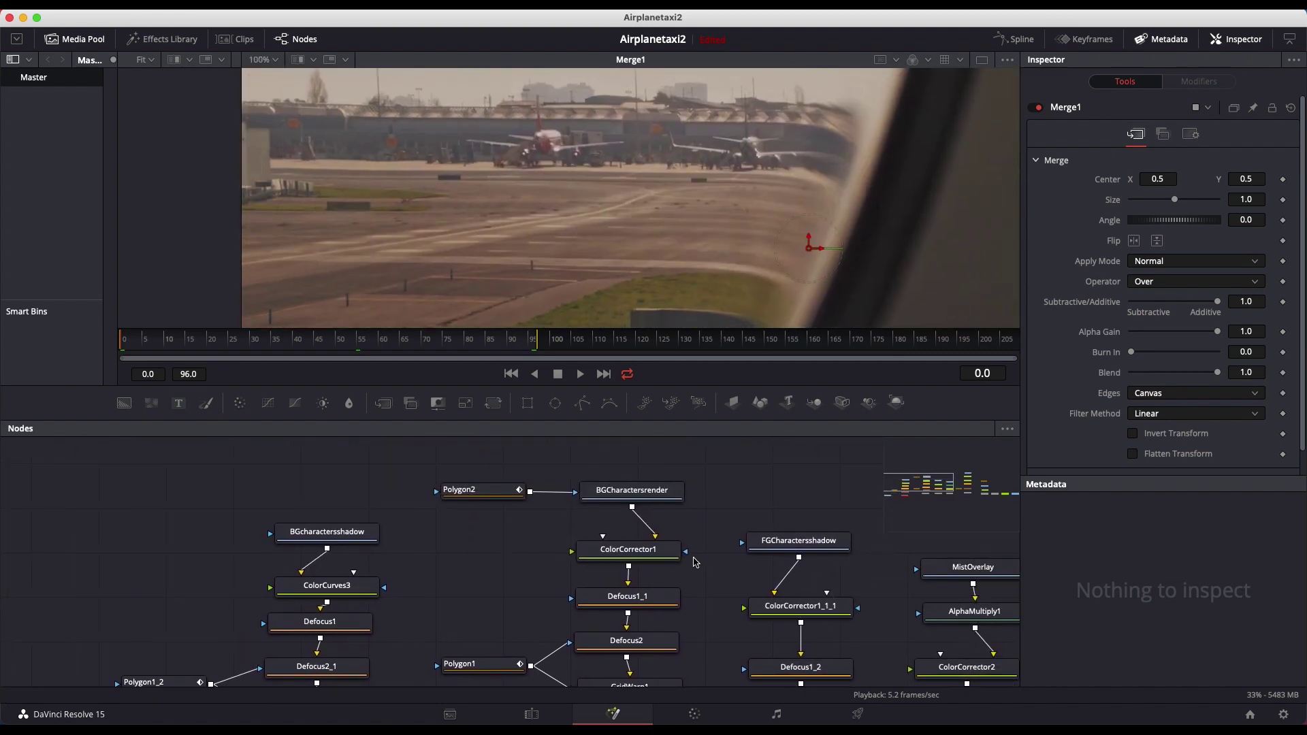
pyautogui.click(638, 496)
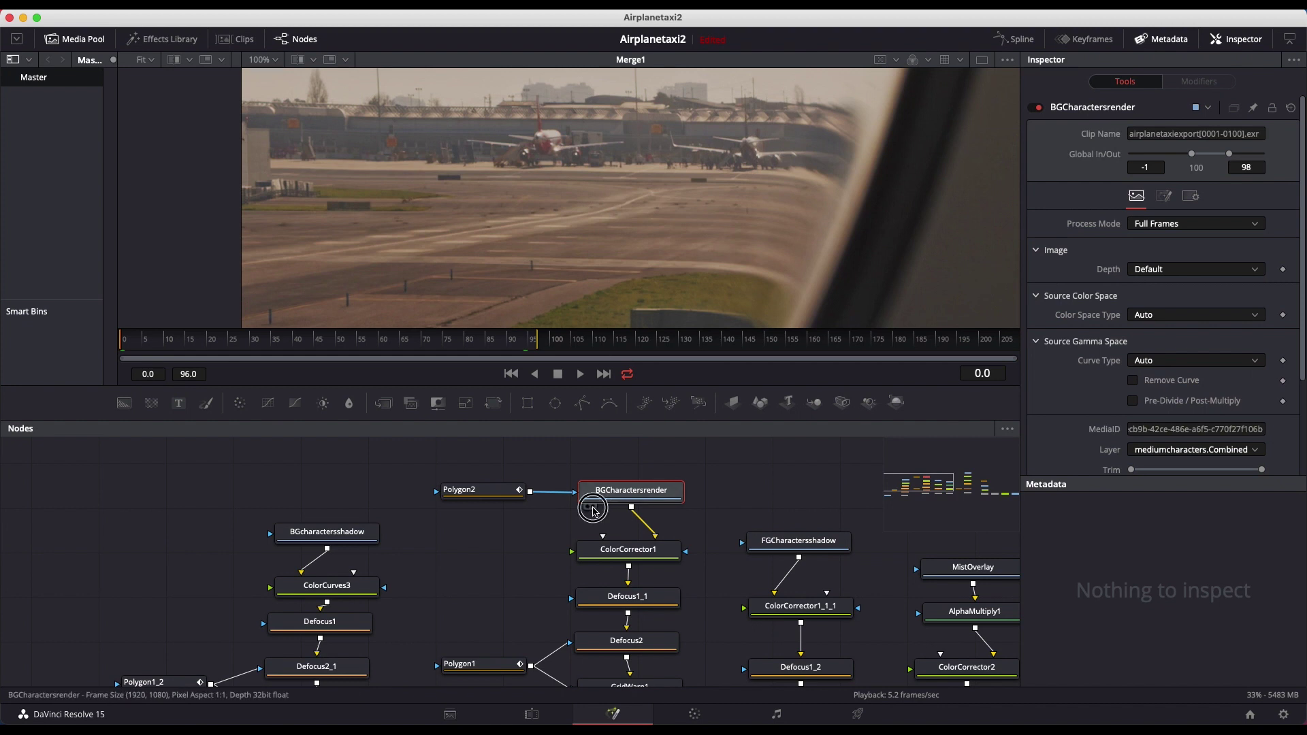
pyautogui.click(592, 507)
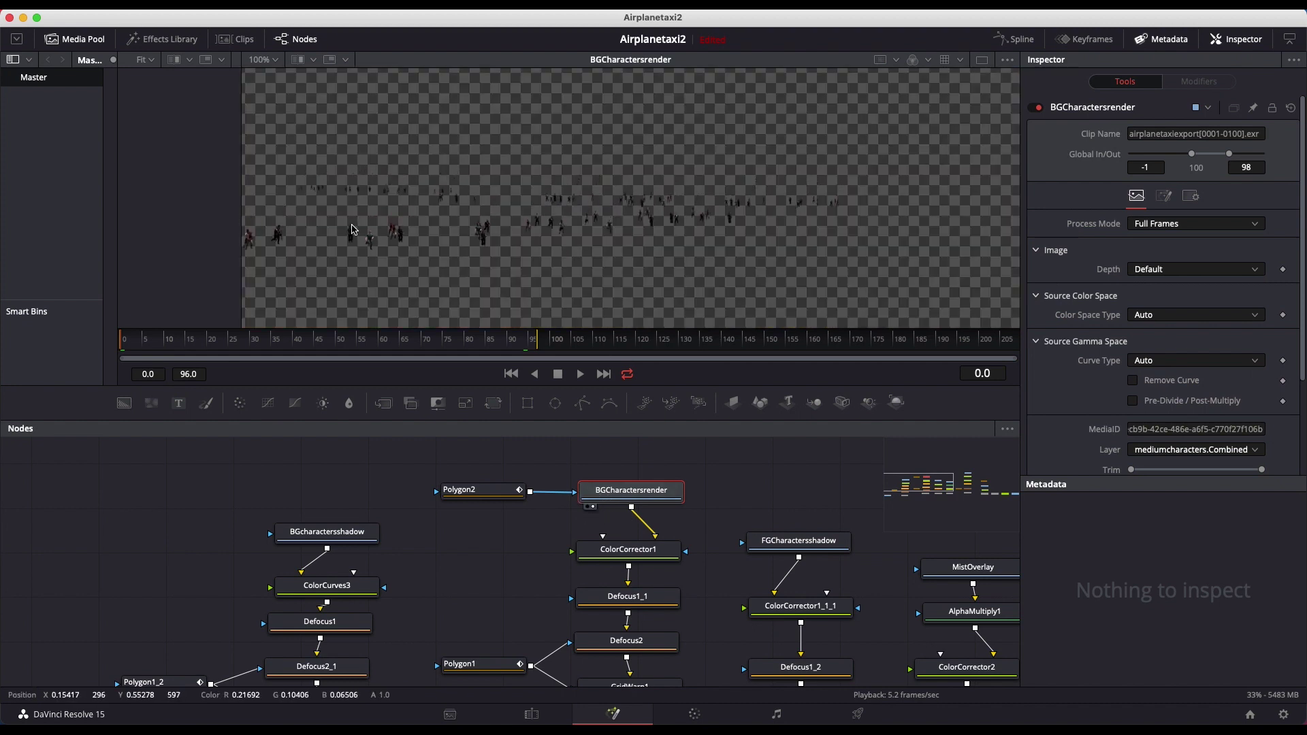
# Step: View the ColorCorrector1 output with its 0.78 saturation setting
pyautogui.scroll(-1, 613, 573)
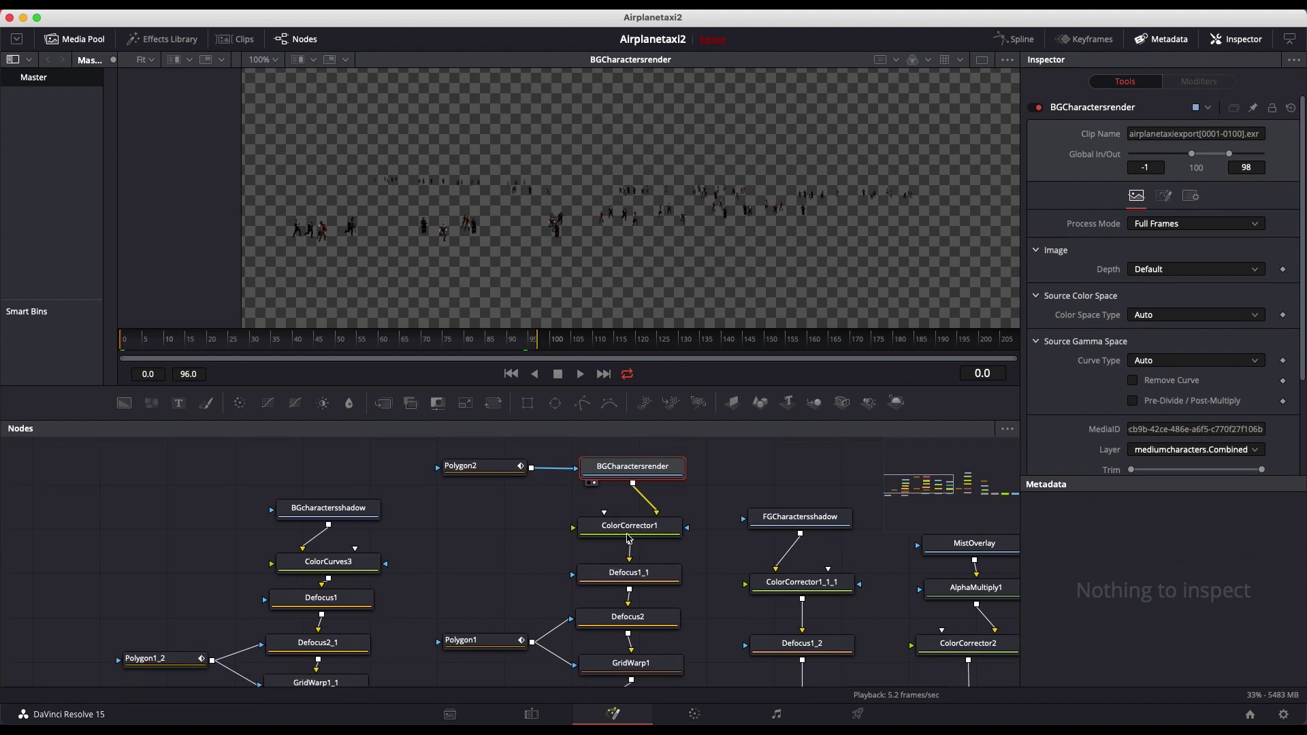
pyautogui.click(603, 532)
pyautogui.click(590, 542)
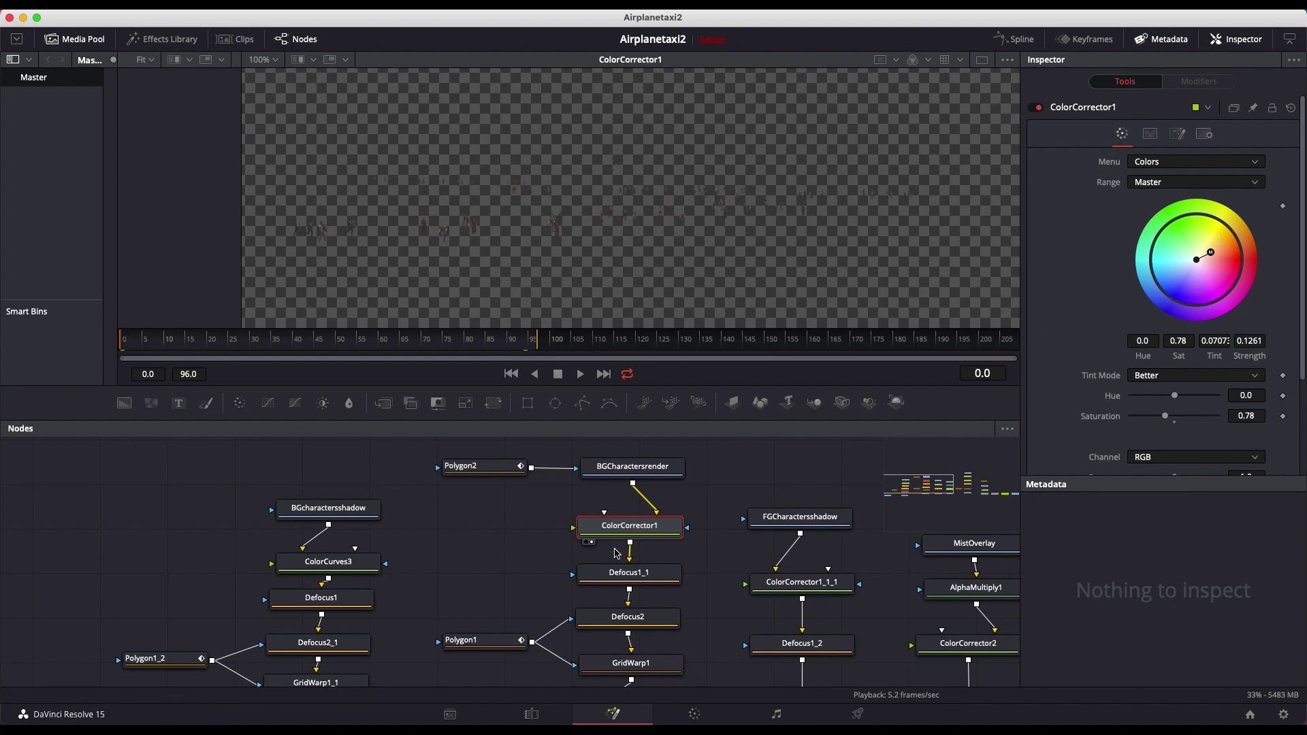
# Step: Inspect Defocus1_1, Defocus2 and Polygon1, then view Merge2 at 50% zoom
pyautogui.click(593, 589)
pyautogui.click(609, 616)
pyautogui.scroll(-3, 582, 530)
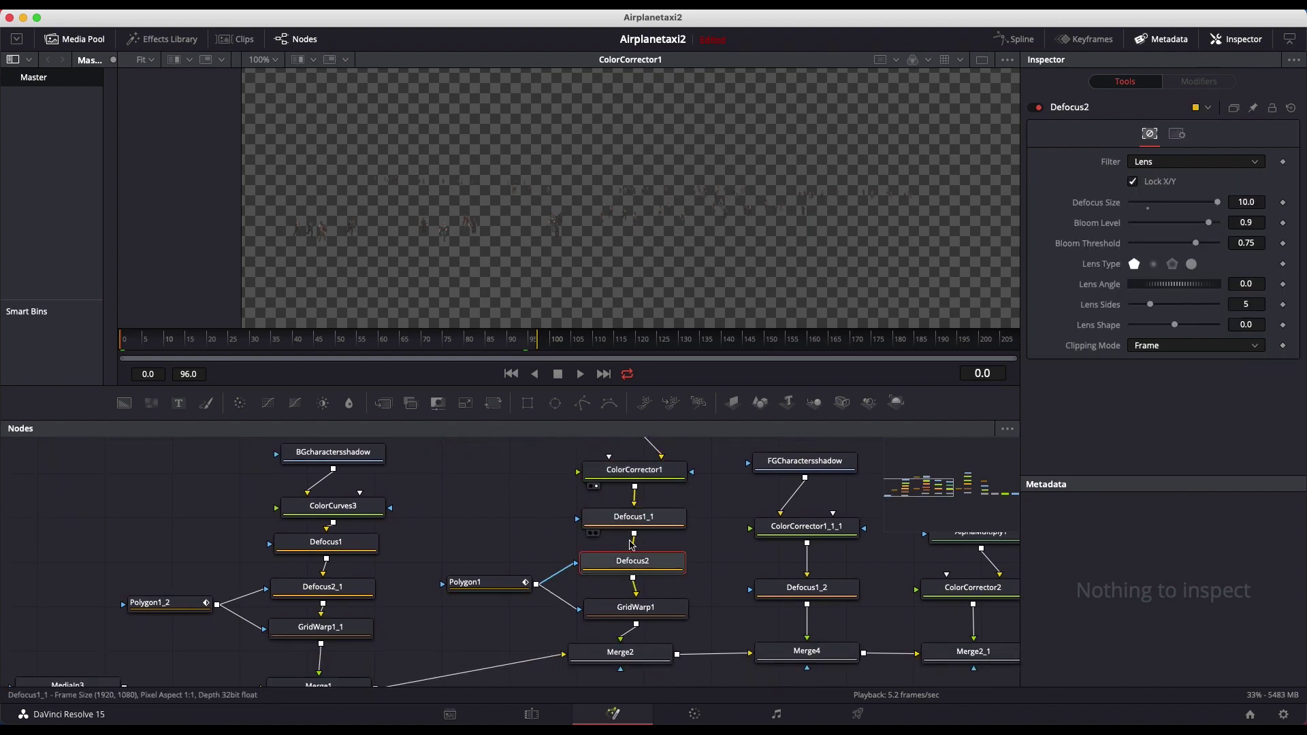
pyautogui.moveTo(708, 548); pyautogui.dragTo(616, 616)
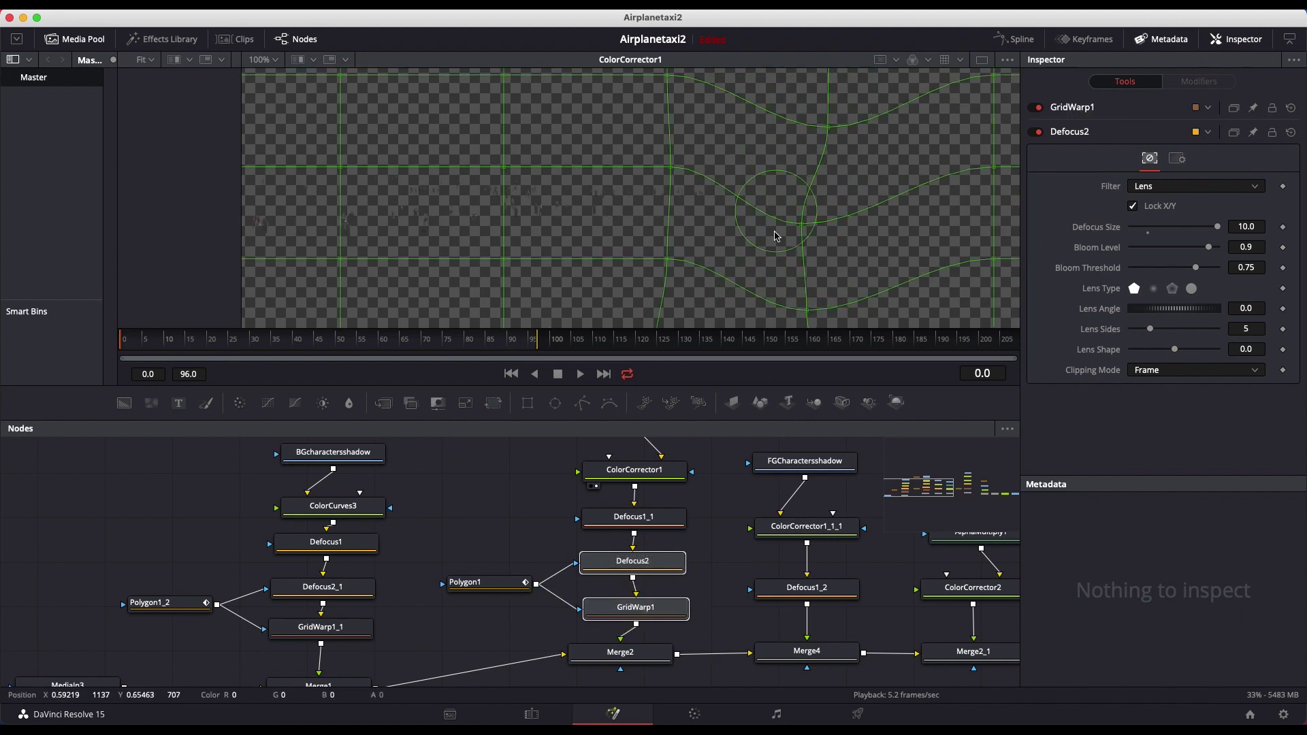
pyautogui.click(487, 592)
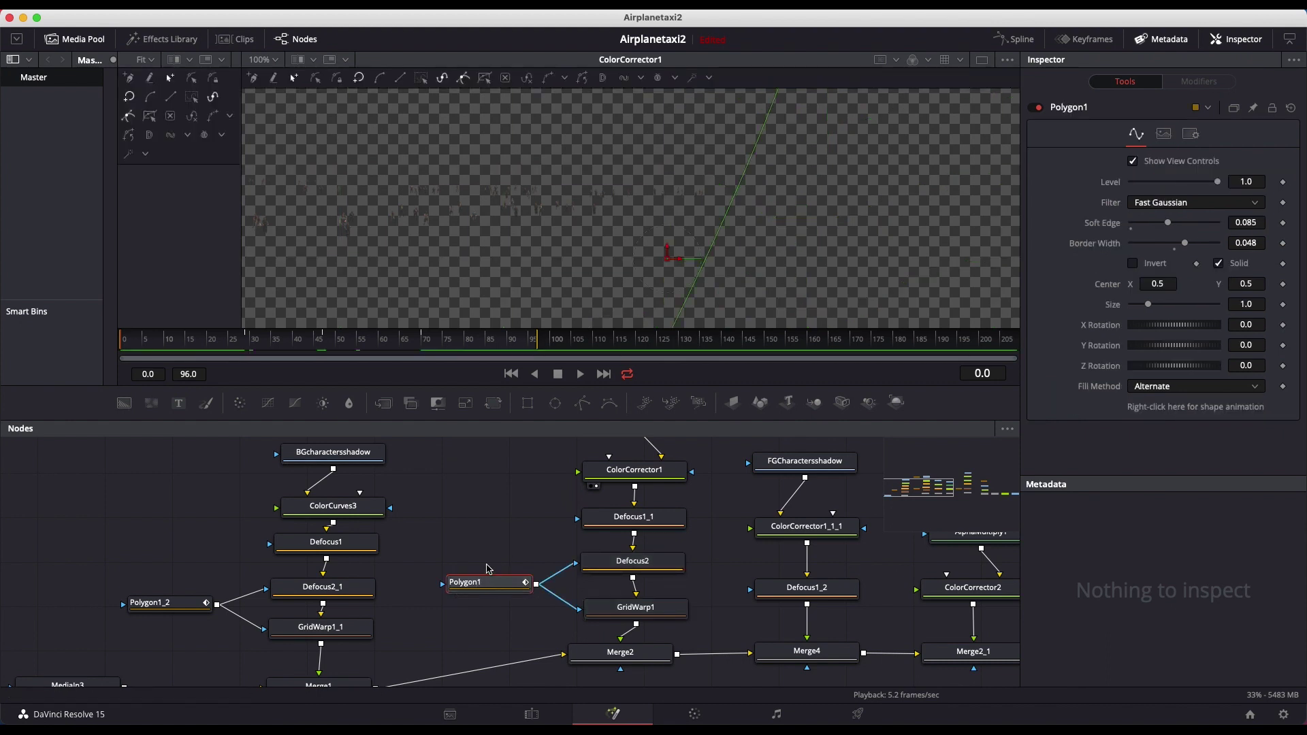
pyautogui.click(580, 669)
pyautogui.click(275, 61)
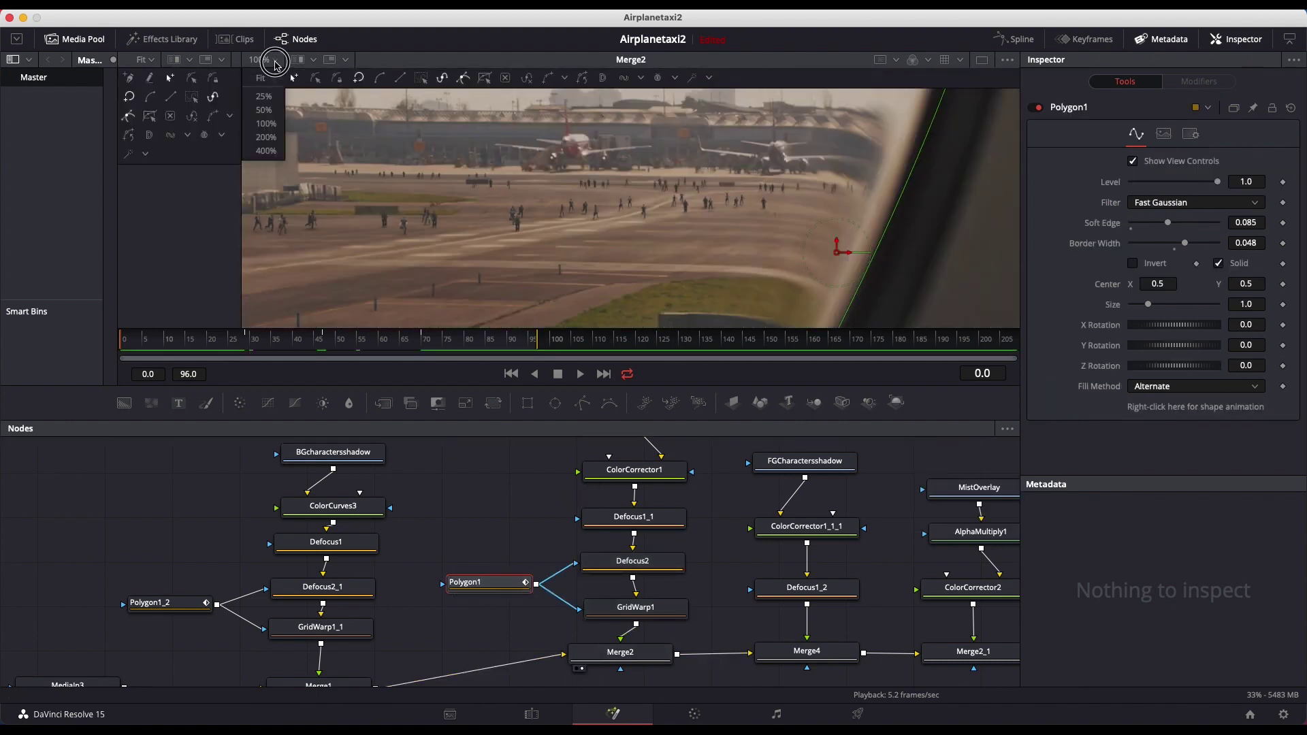
pyautogui.click(265, 111)
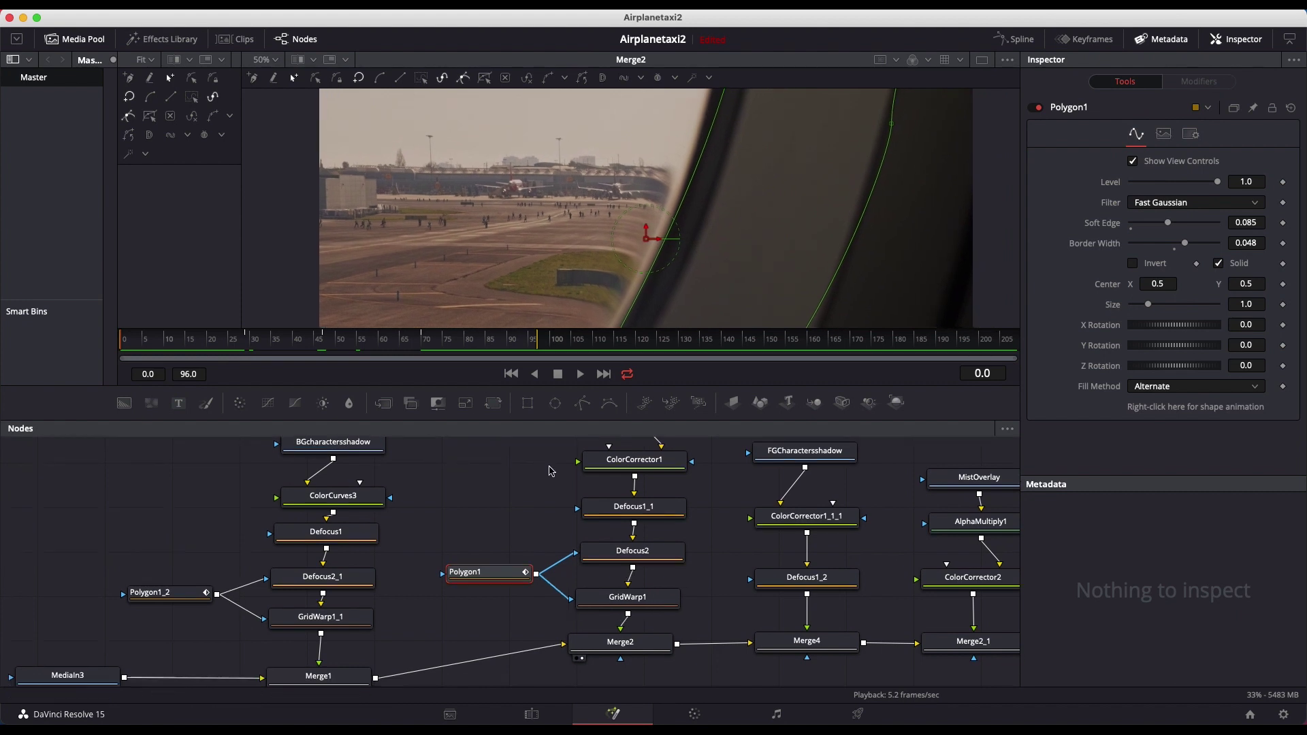
# Step: Show the Polygon1 mask alone, then return to Merge2 with Polygon1 in the second viewer
pyautogui.click(528, 498)
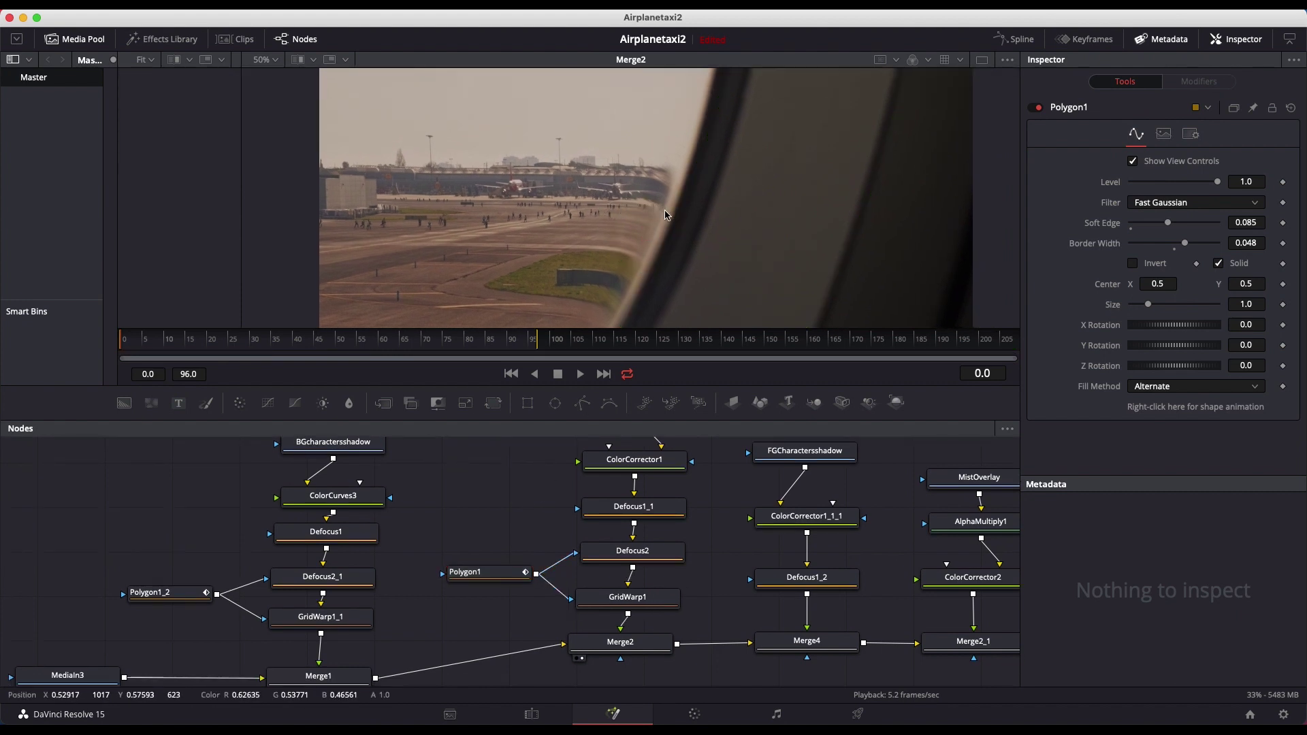
pyautogui.click(466, 575)
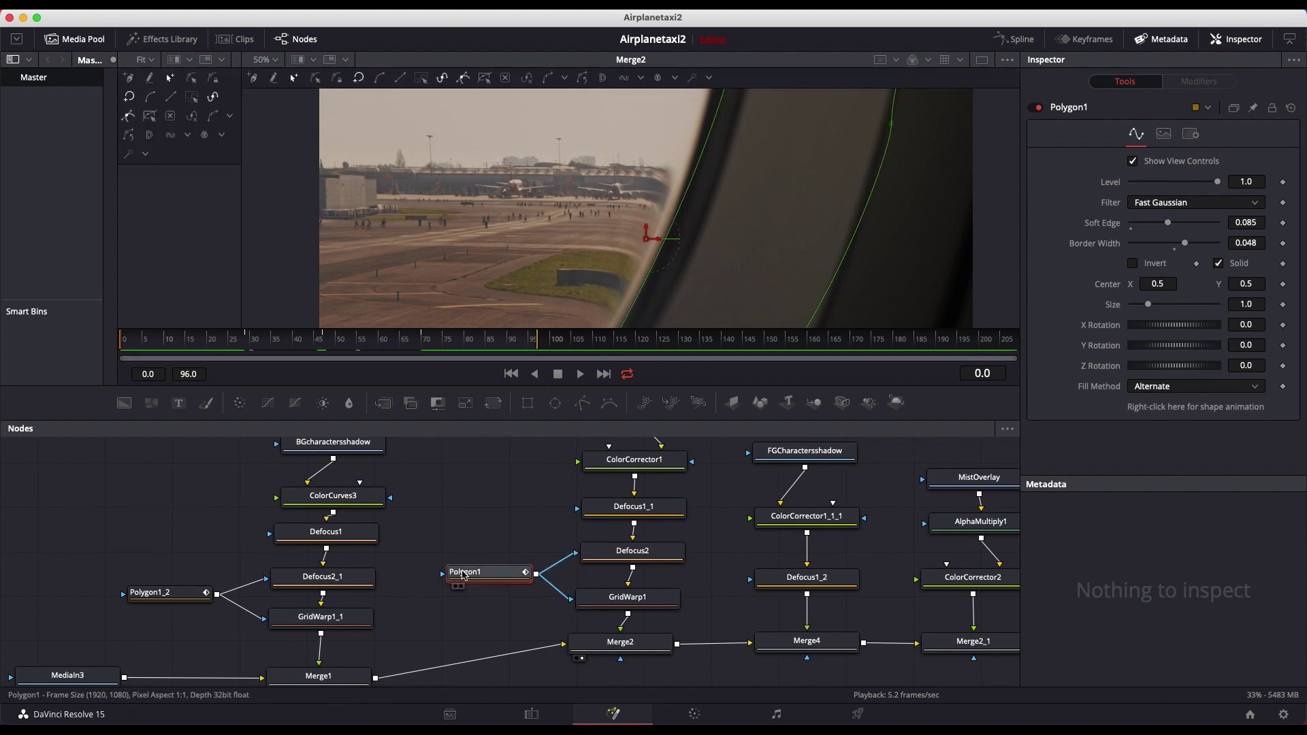
pyautogui.press('1')
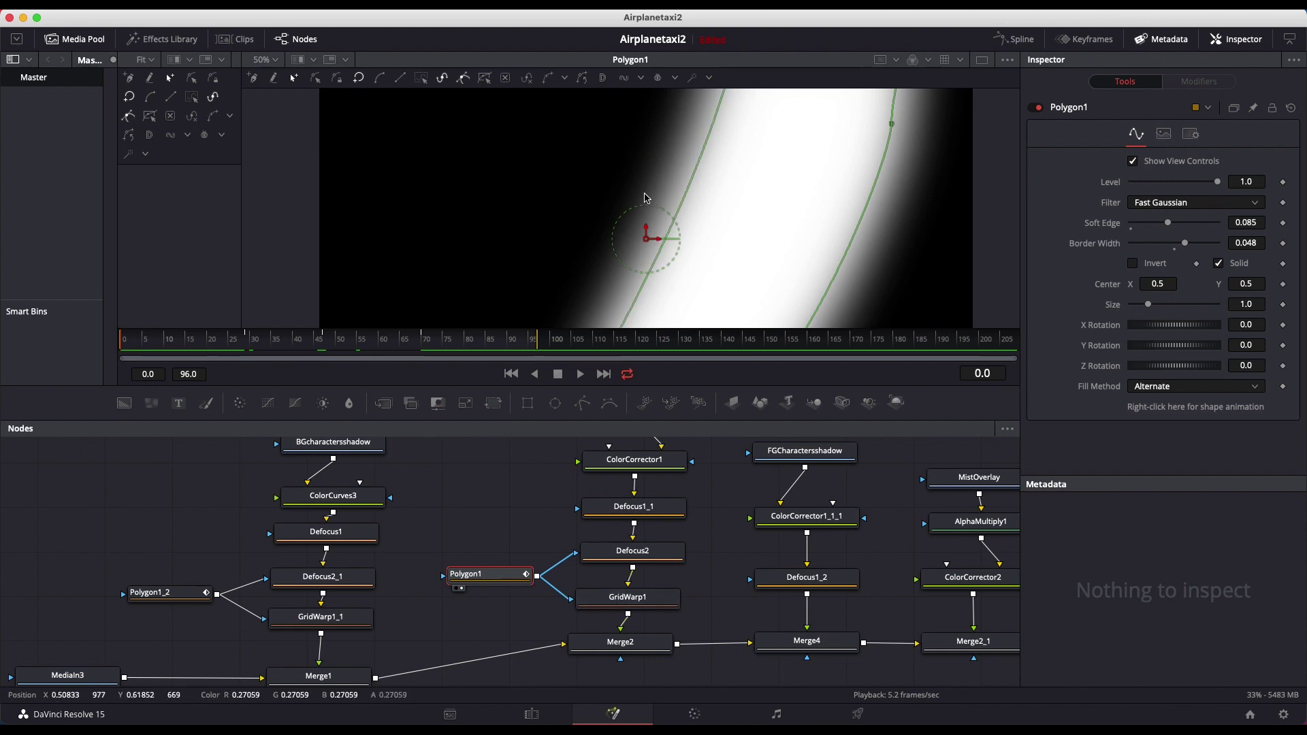
pyautogui.click(583, 658)
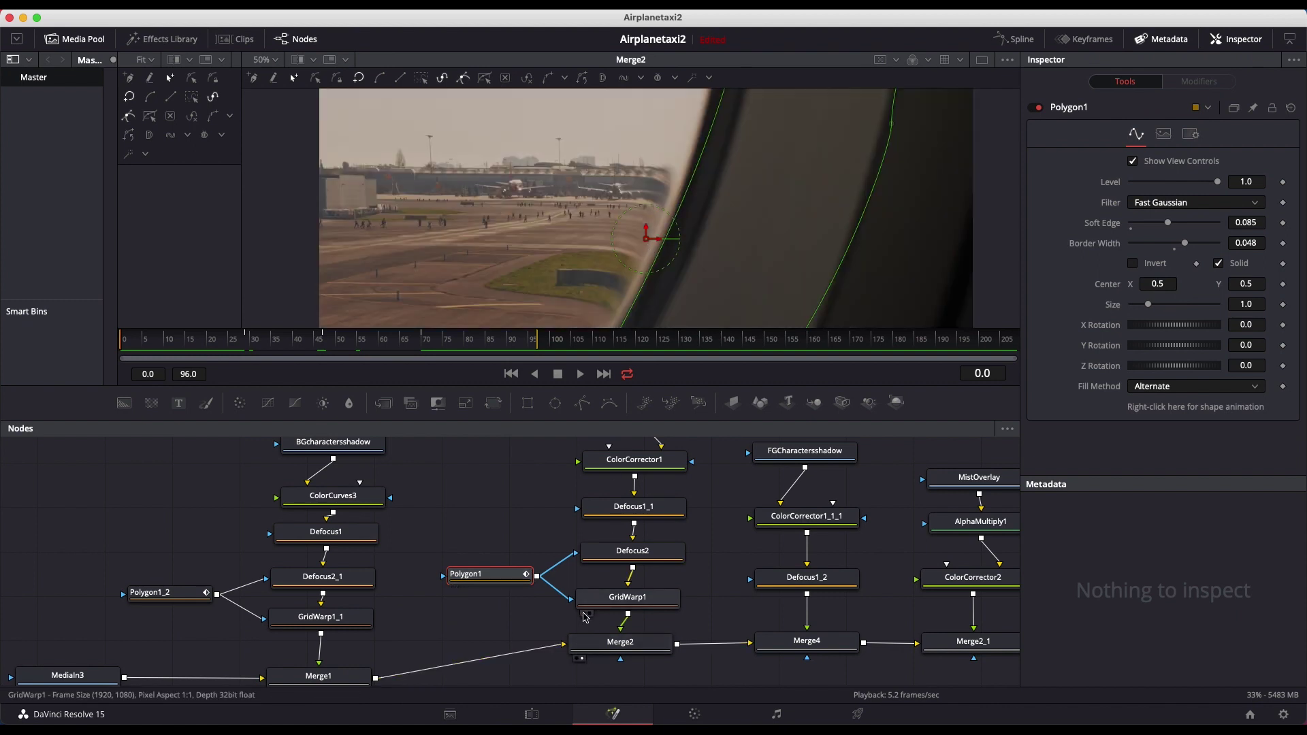
pyautogui.press('1')
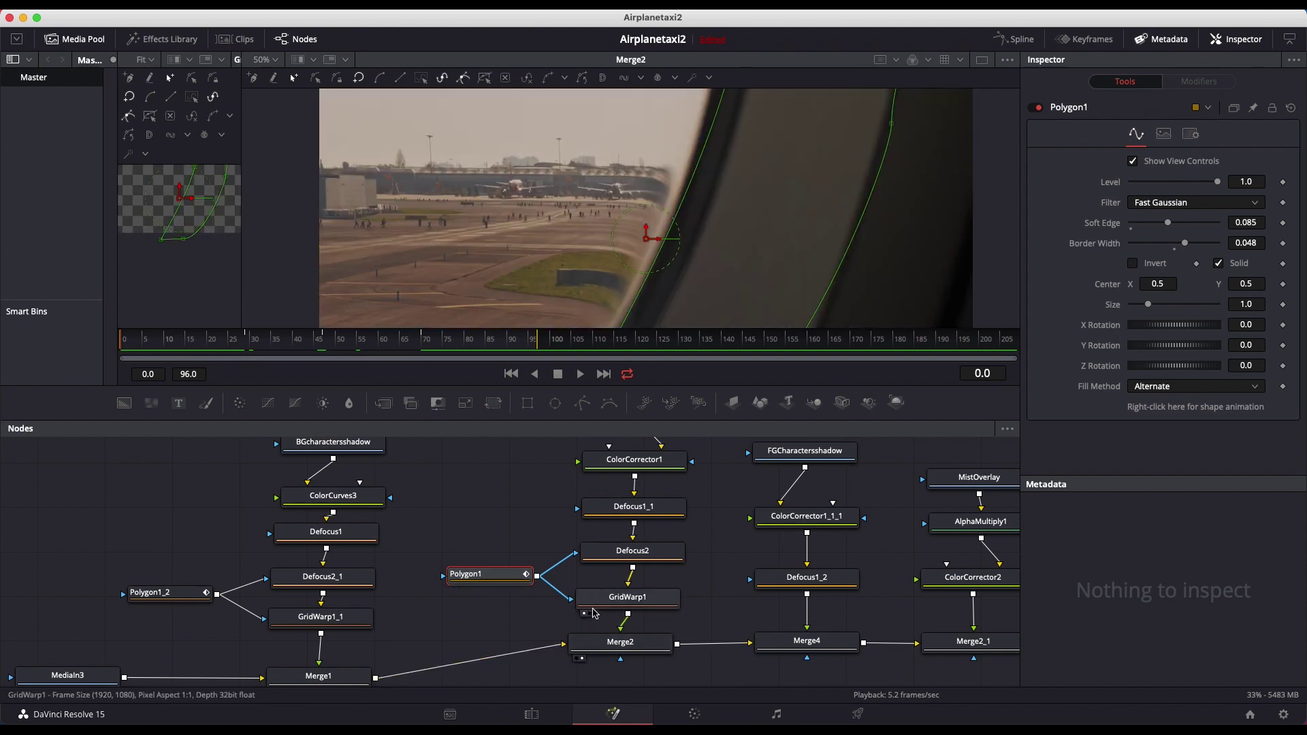
pyautogui.click(596, 607)
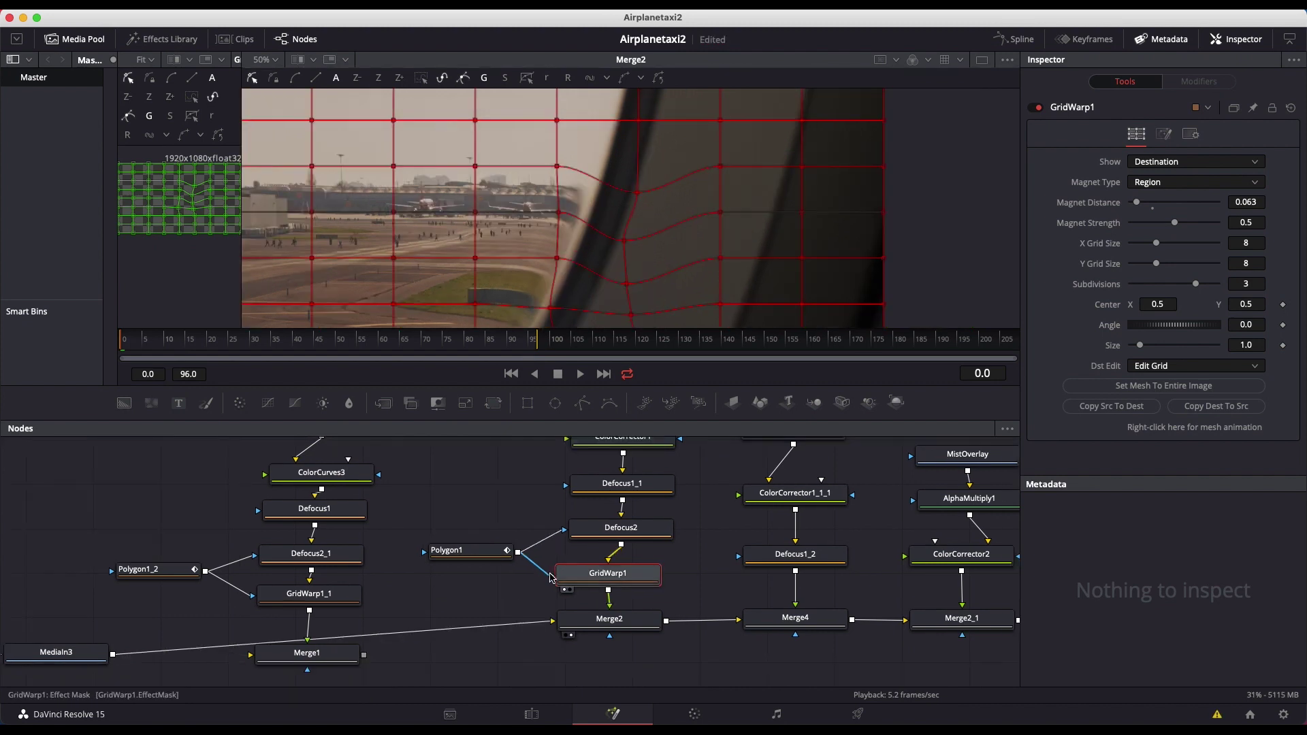
# Step: Pull Polygon1's mask wire off GridWarp1, test-bend grid points, then undo those moves
pyautogui.moveTo(550, 577); pyautogui.dragTo(475, 551)
pyautogui.moveTo(473, 255); pyautogui.dragTo(484, 231)
pyautogui.moveTo(392, 258); pyautogui.dragTo(366, 243)
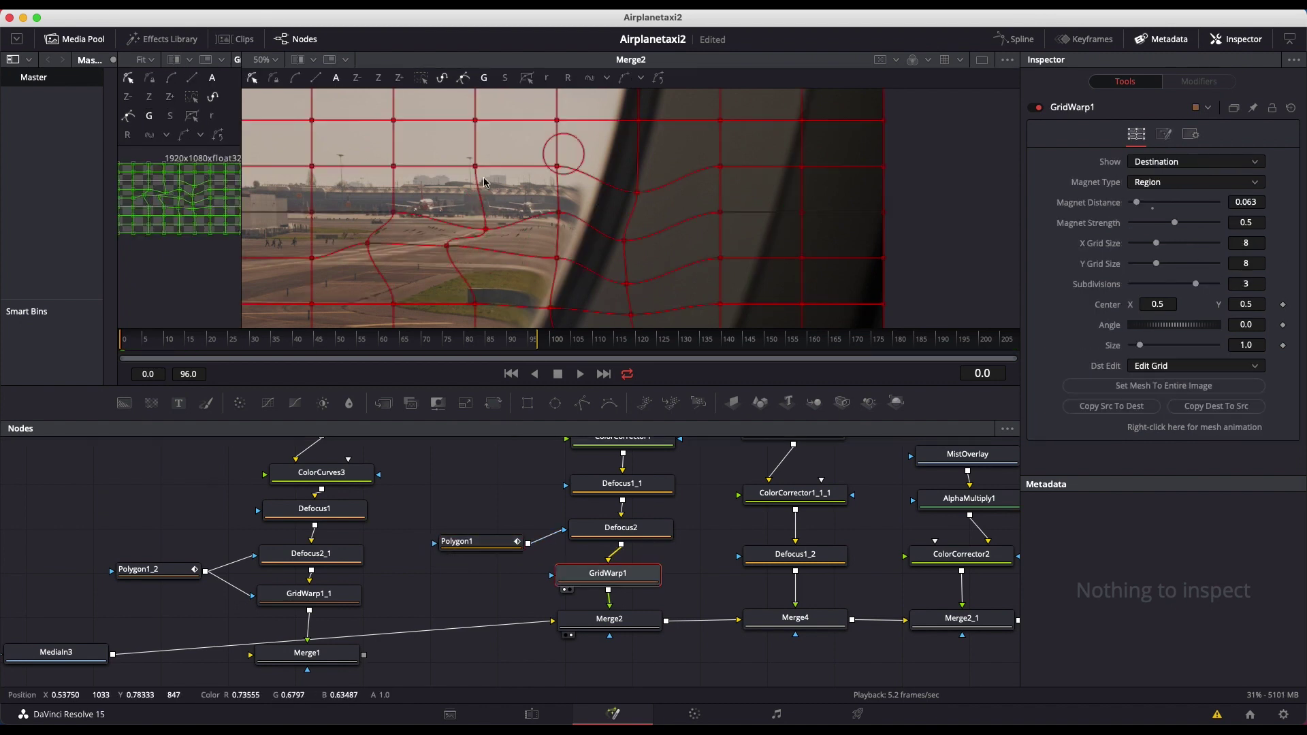
pyautogui.hscroll(-3, 501, 255)
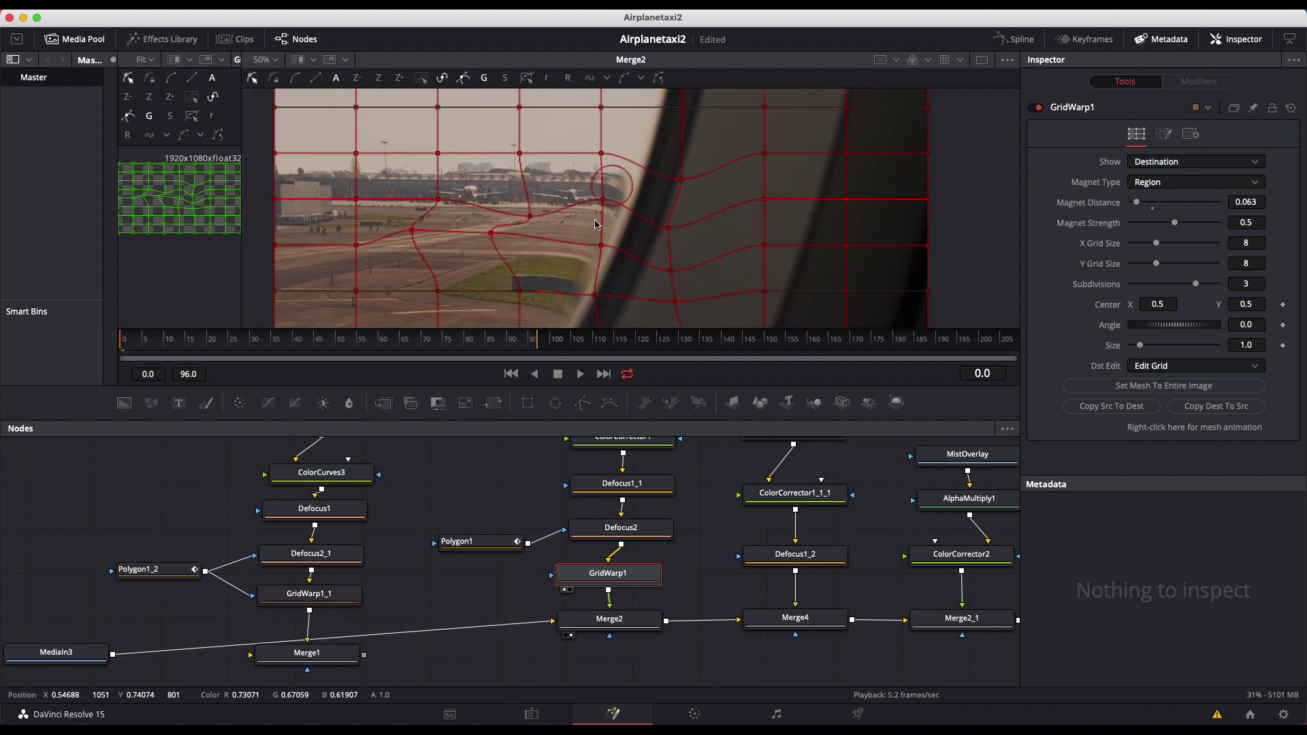
pyautogui.press('super+z')
pyautogui.press('super+z')
pyautogui.press('super+z')
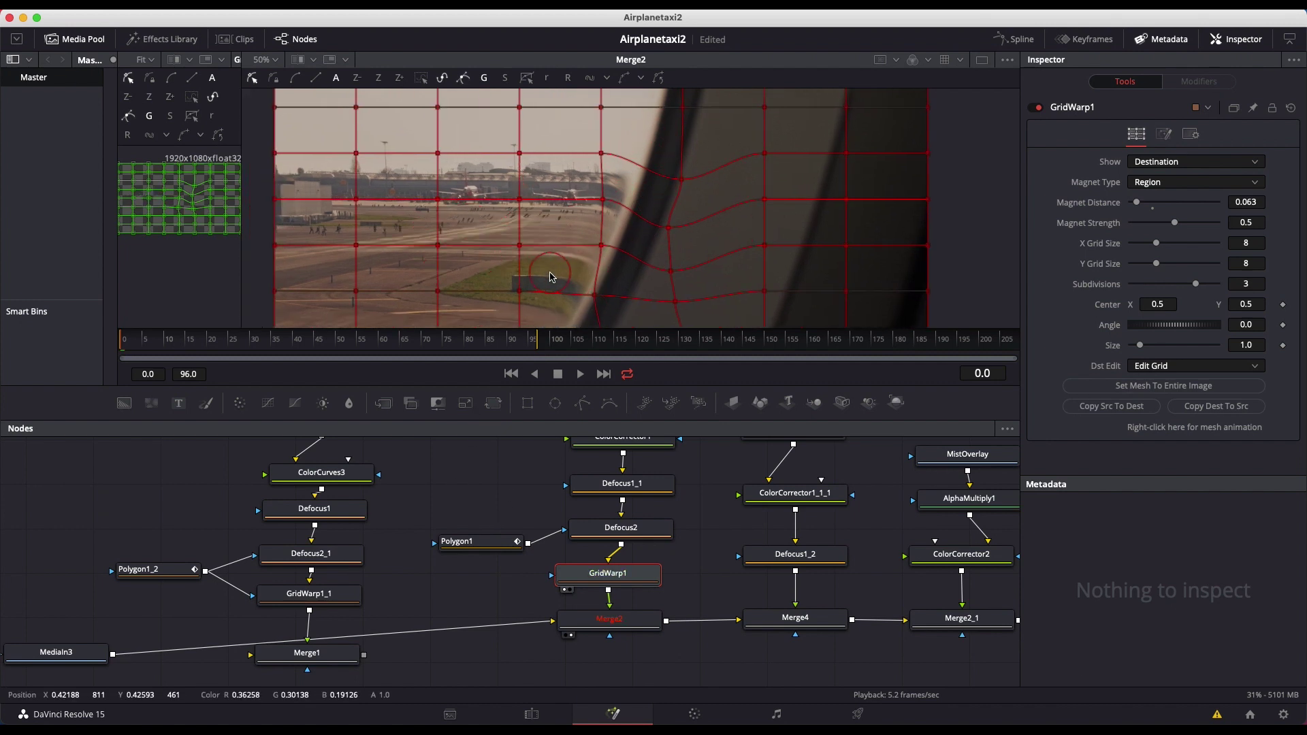
pyautogui.press('super+z')
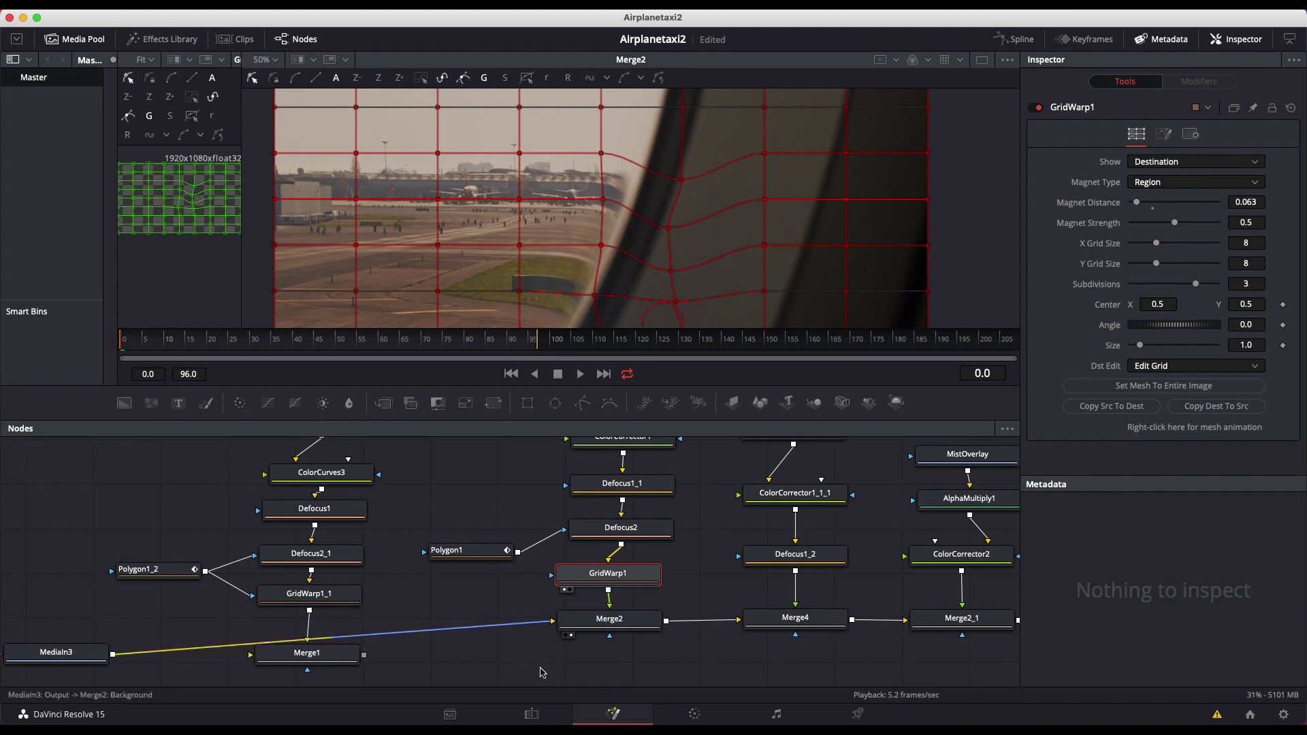
# Step: Reconnect Polygon1 to GridWarp1's mask input and view the FGCharactersshadow output
pyautogui.moveTo(518, 553); pyautogui.dragTo(552, 573)
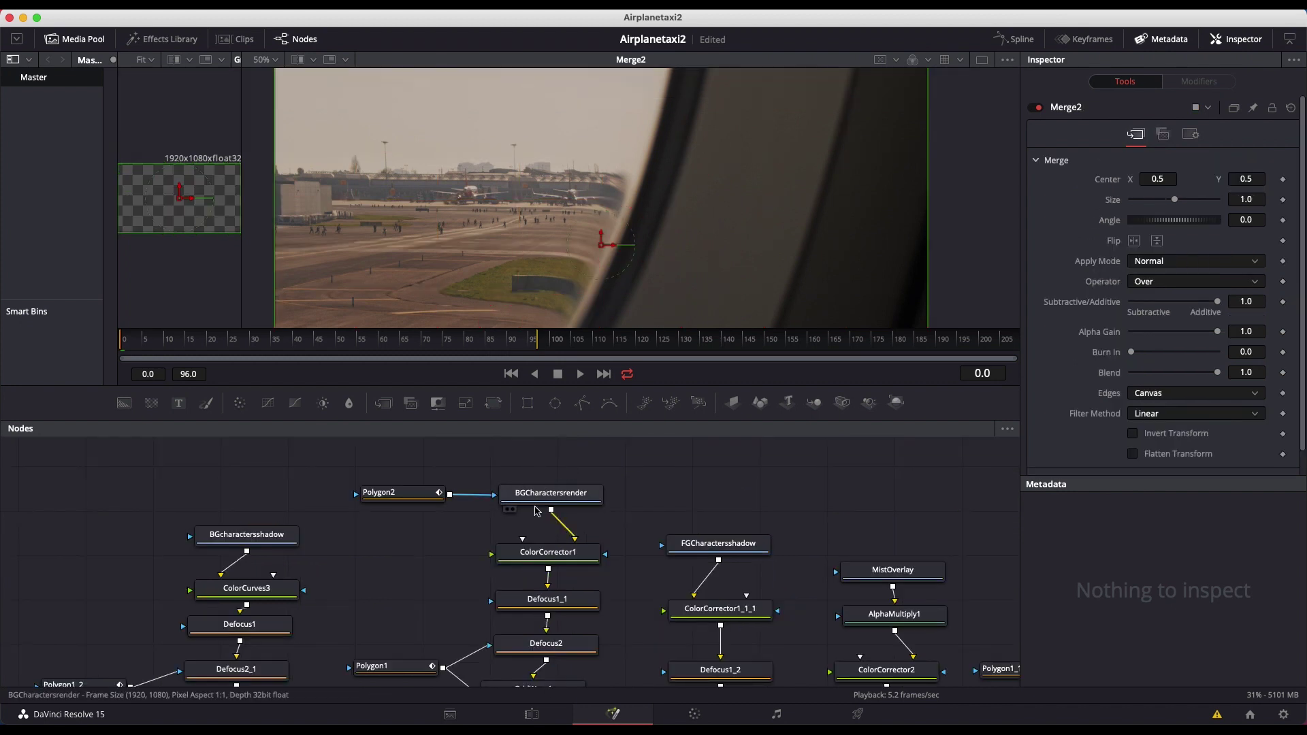
pyautogui.scroll(-4, 551, 544)
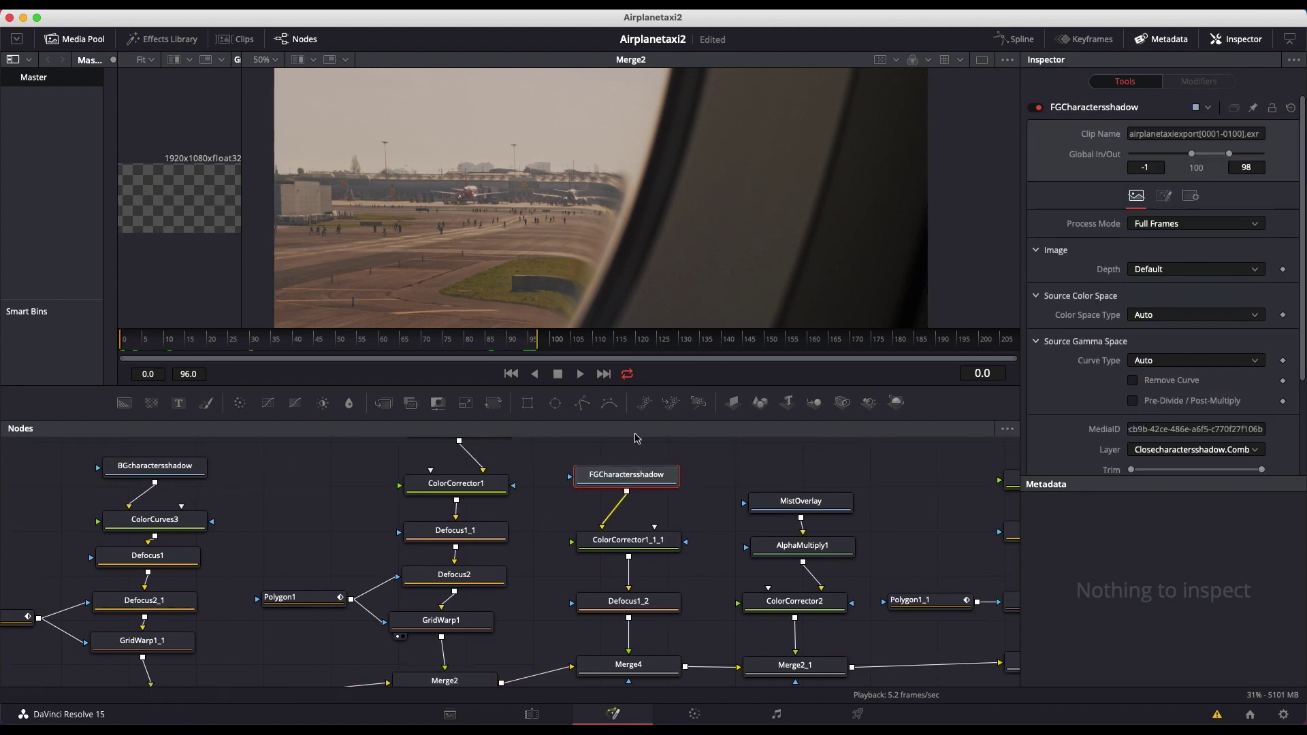
pyautogui.hscroll(1, 609, 537)
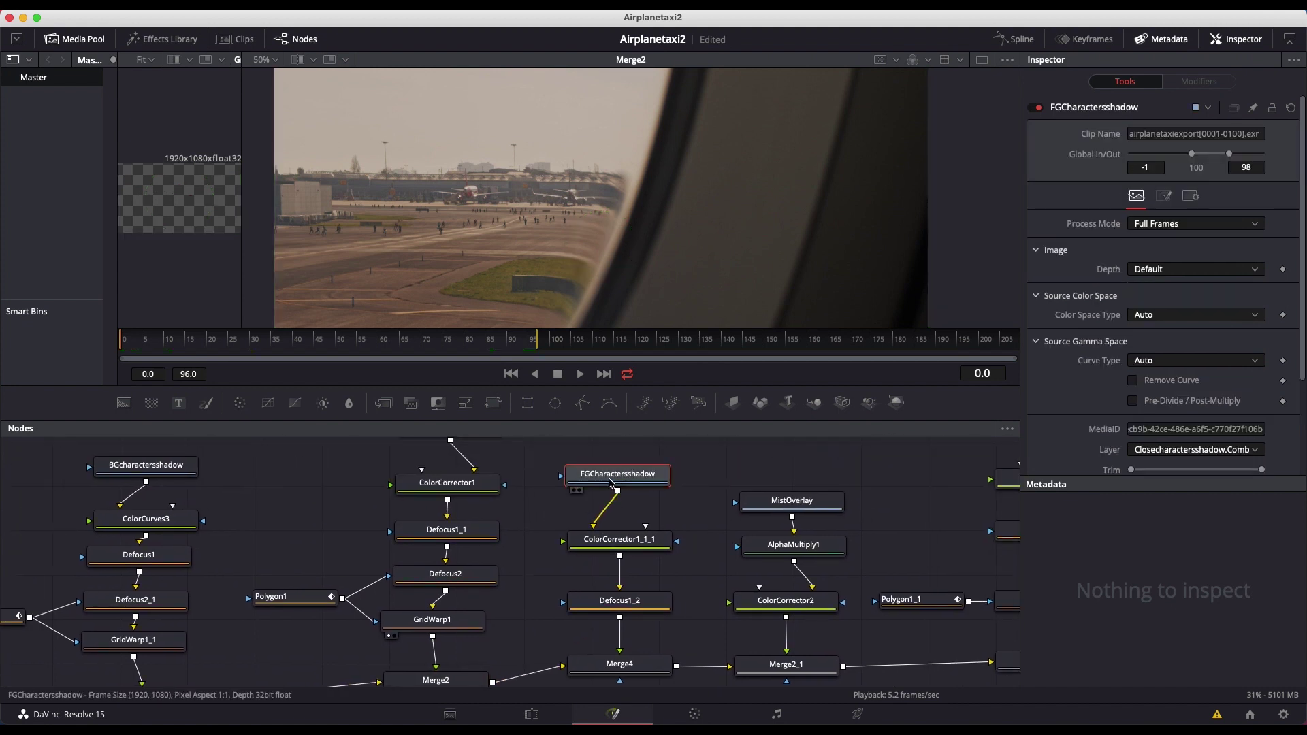
pyautogui.click(575, 490)
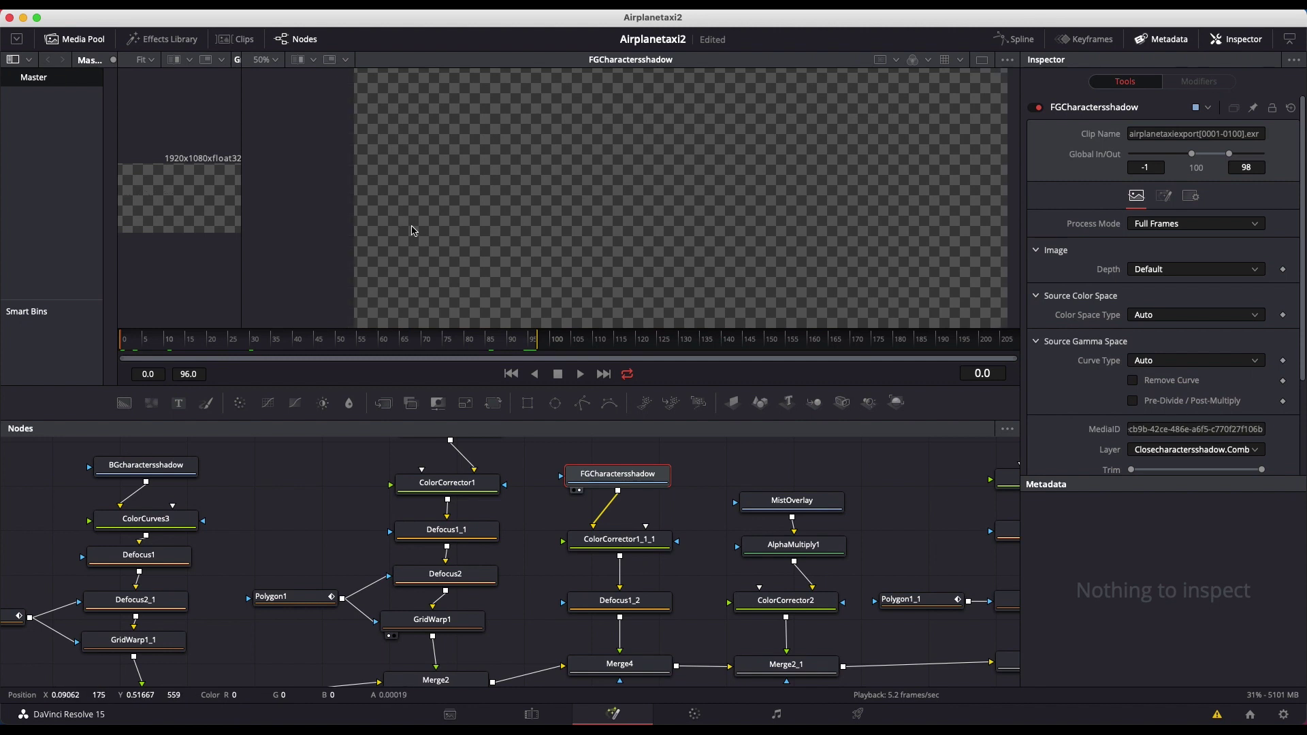
# Step: View the Merge4 composite at 100% and inspect Defocus1_2's 0.12 defocus with 1.0 bloom
pyautogui.click(264, 59)
pyautogui.click(267, 123)
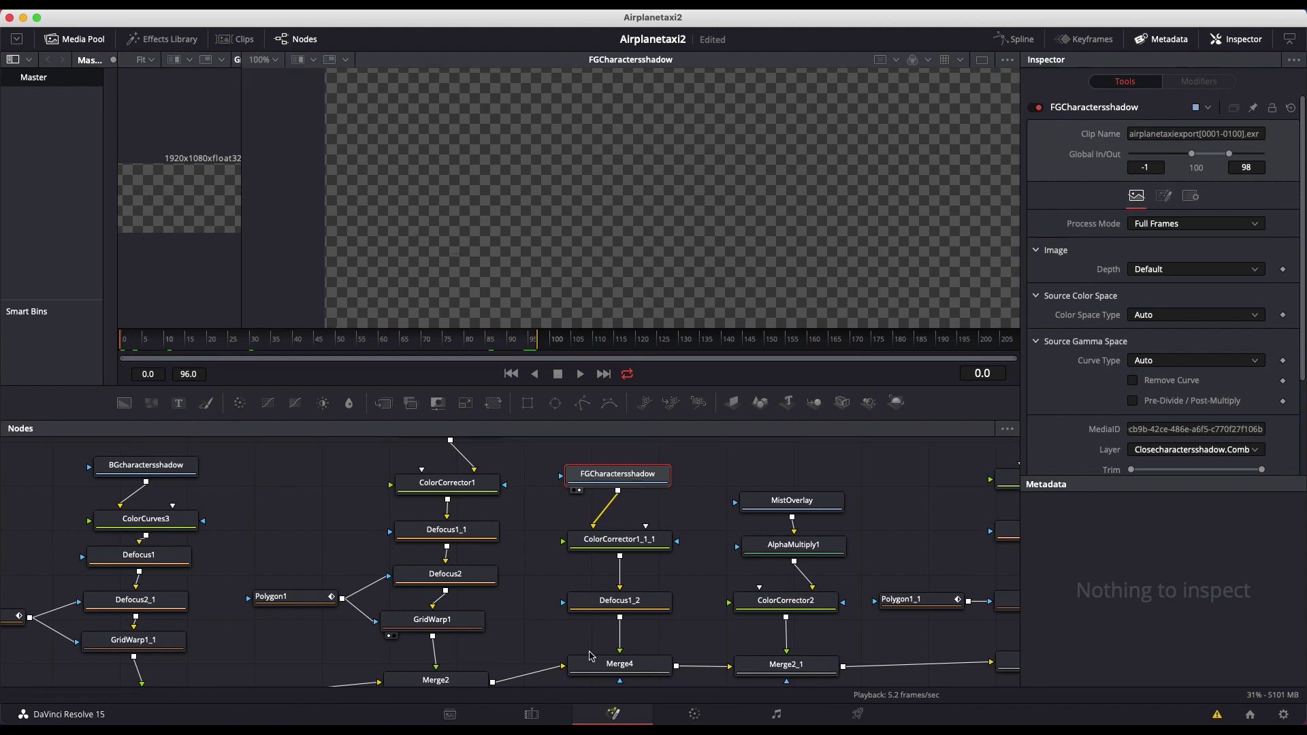
pyautogui.scroll(-1, 587, 656)
pyautogui.click(583, 655)
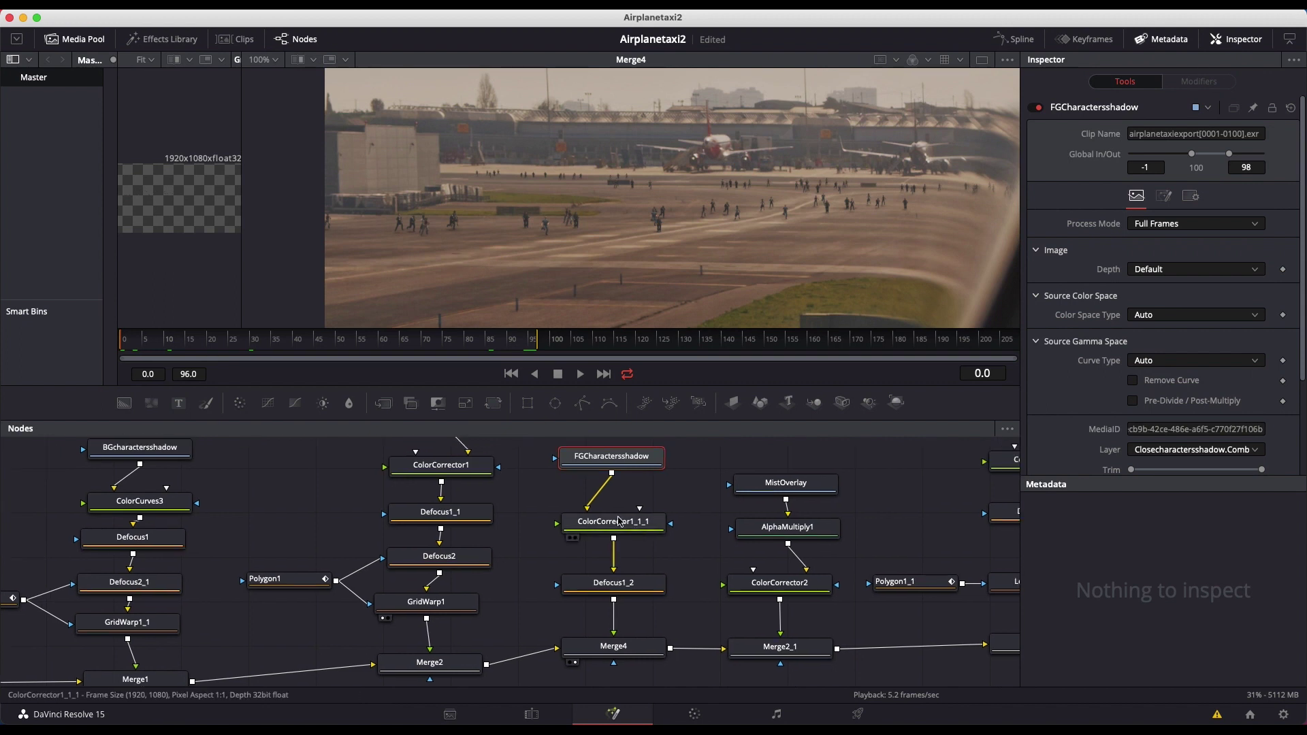
pyautogui.scroll(1, 642, 516)
pyautogui.moveTo(676, 496); pyautogui.dragTo(642, 591)
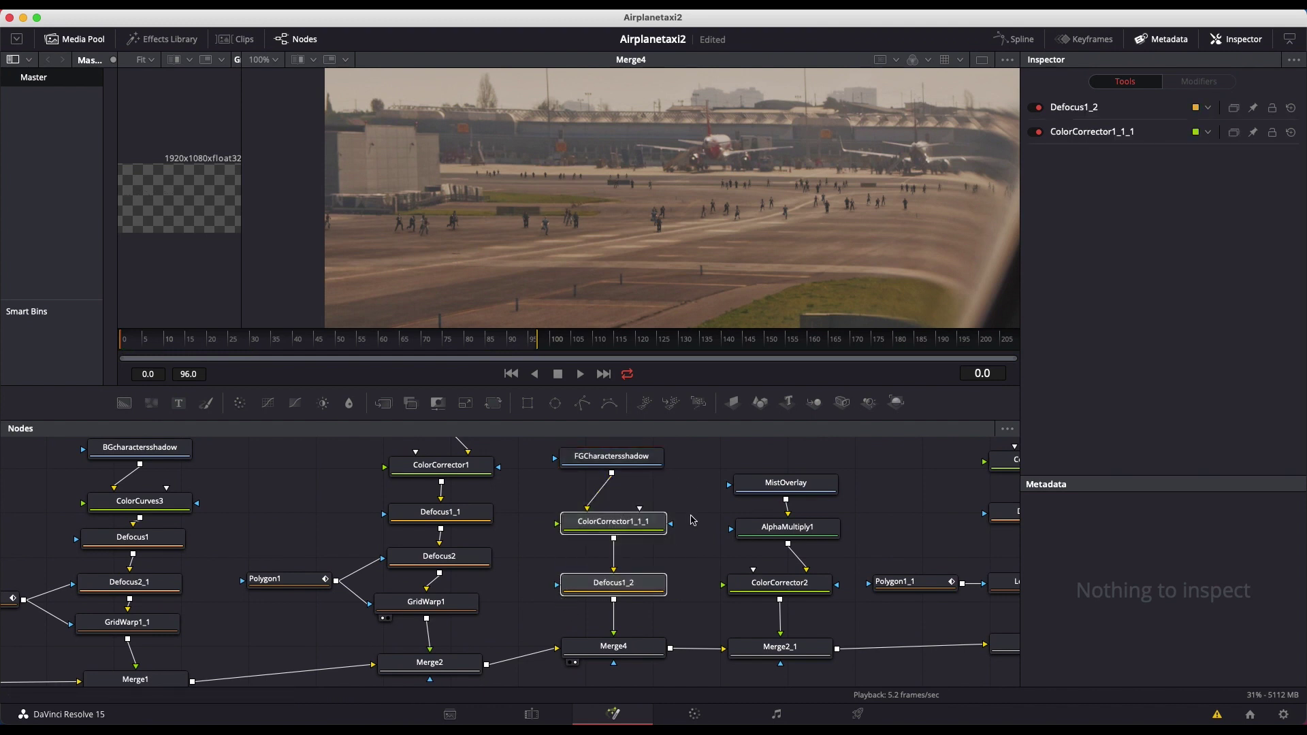
pyautogui.click(697, 531)
pyautogui.click(614, 589)
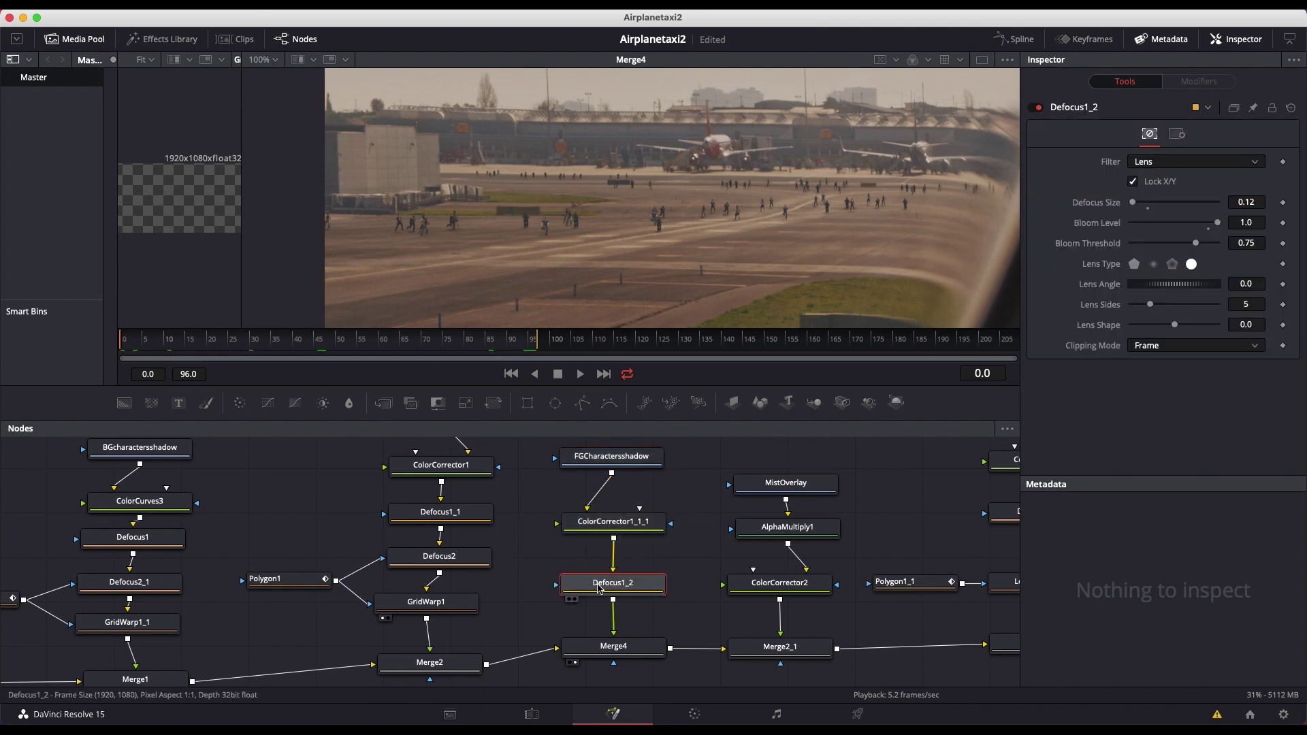
pyautogui.hscroll(5, 670, 566)
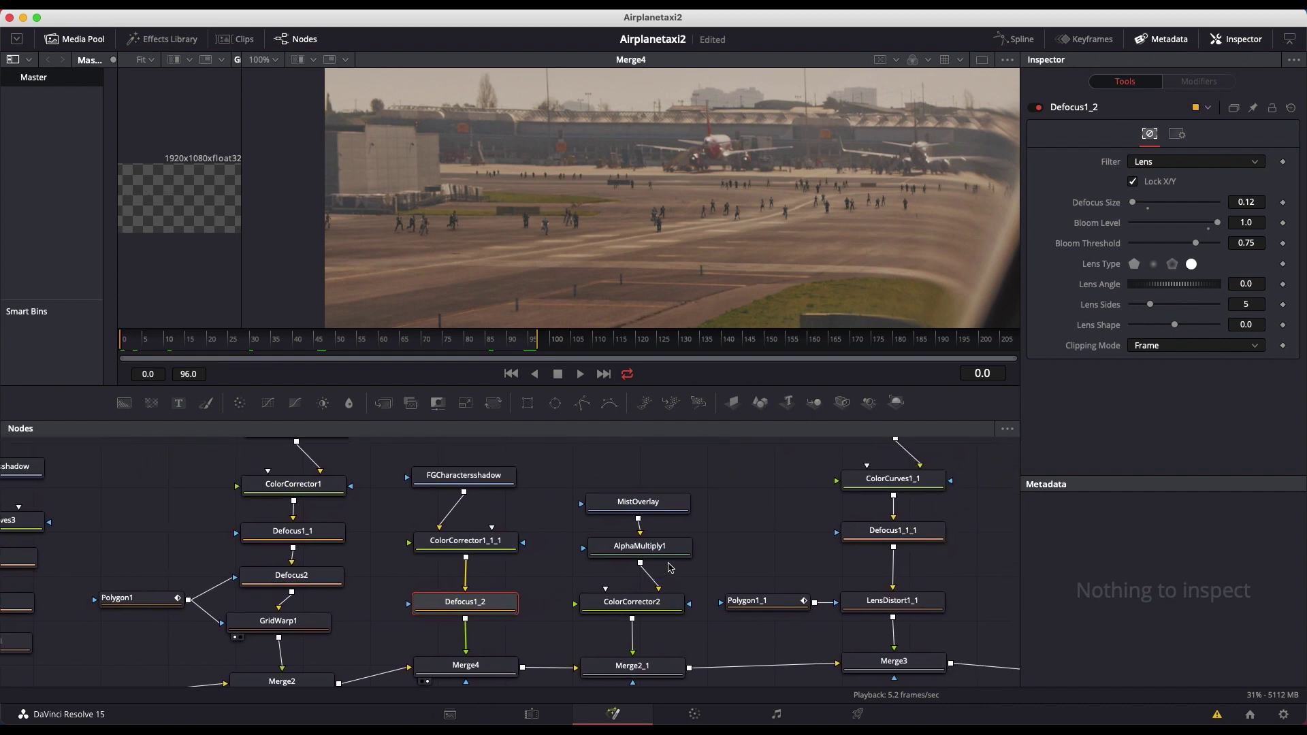
# Step: View the MistOverlay matte, AlphaMultiply1 masked crowd and pink-tinted ColorCorrector2 outputs in turn
pyautogui.click(650, 502)
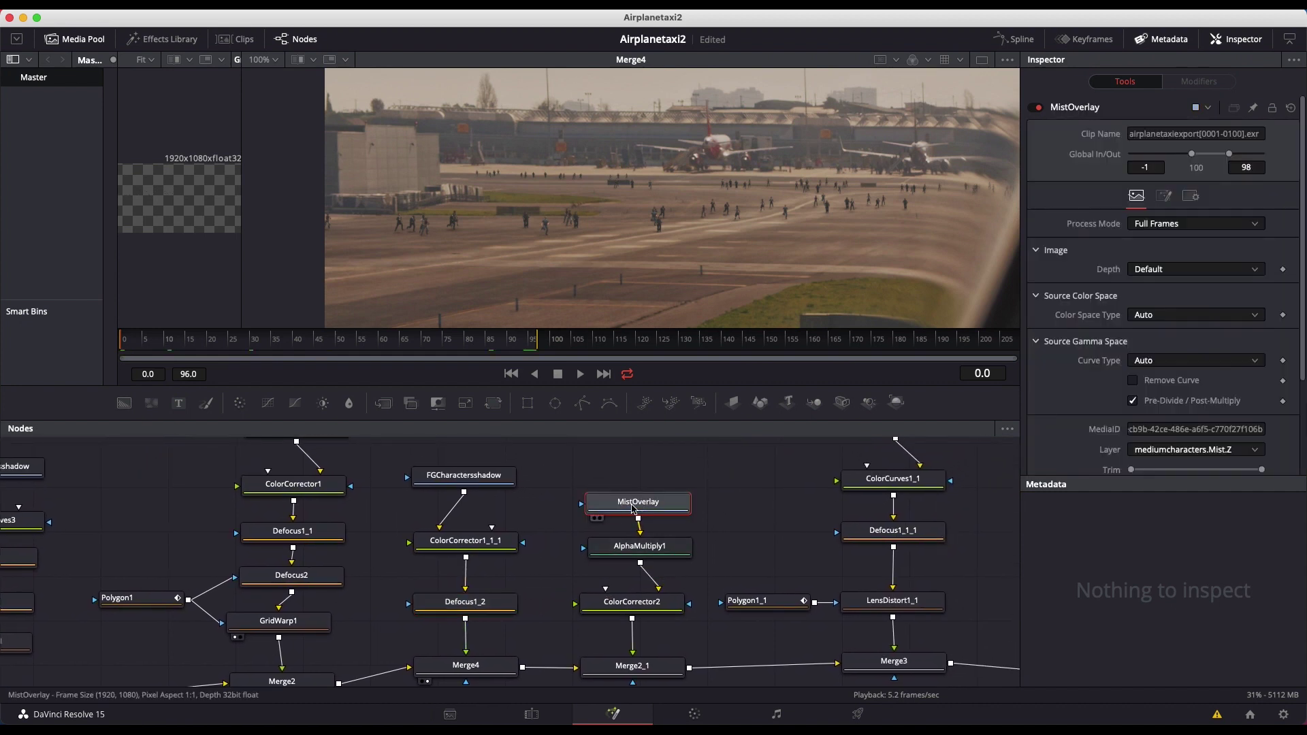
pyautogui.scroll(-2, 601, 515)
pyautogui.click(597, 509)
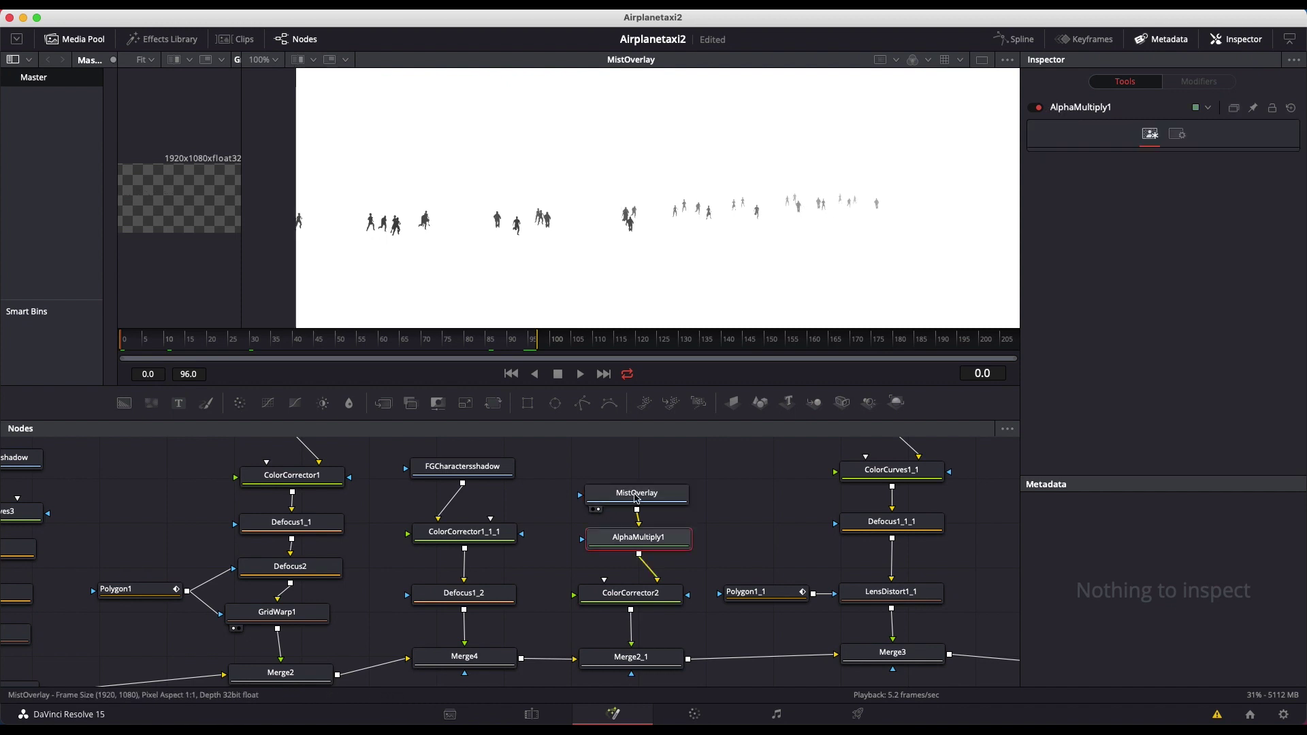
pyautogui.click(632, 494)
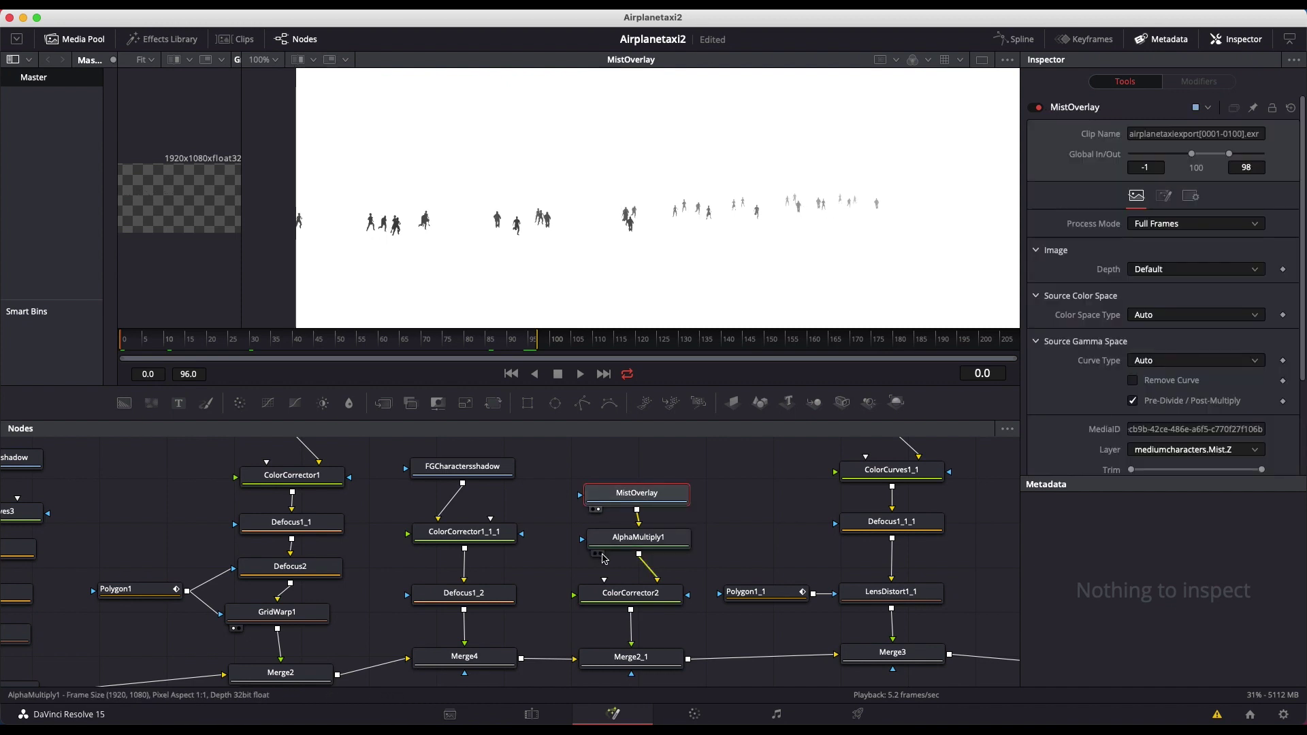
pyautogui.click(600, 554)
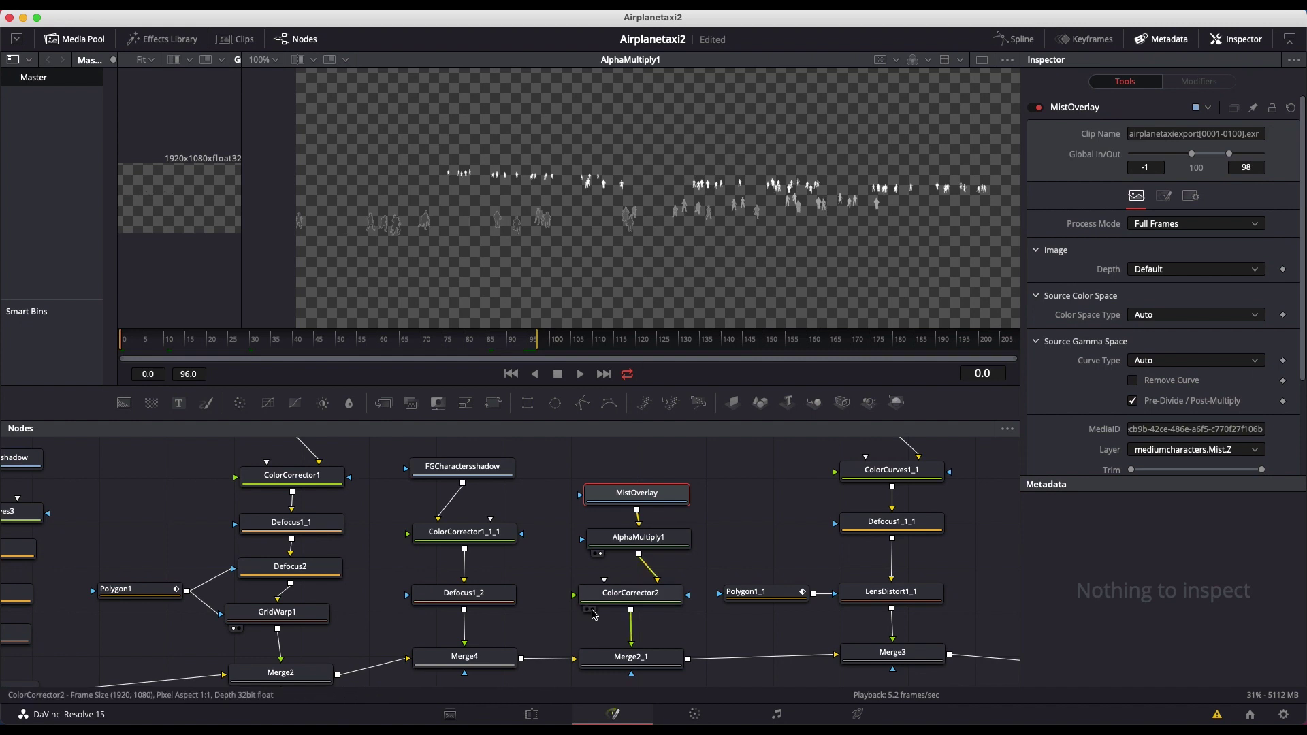
pyautogui.click(590, 610)
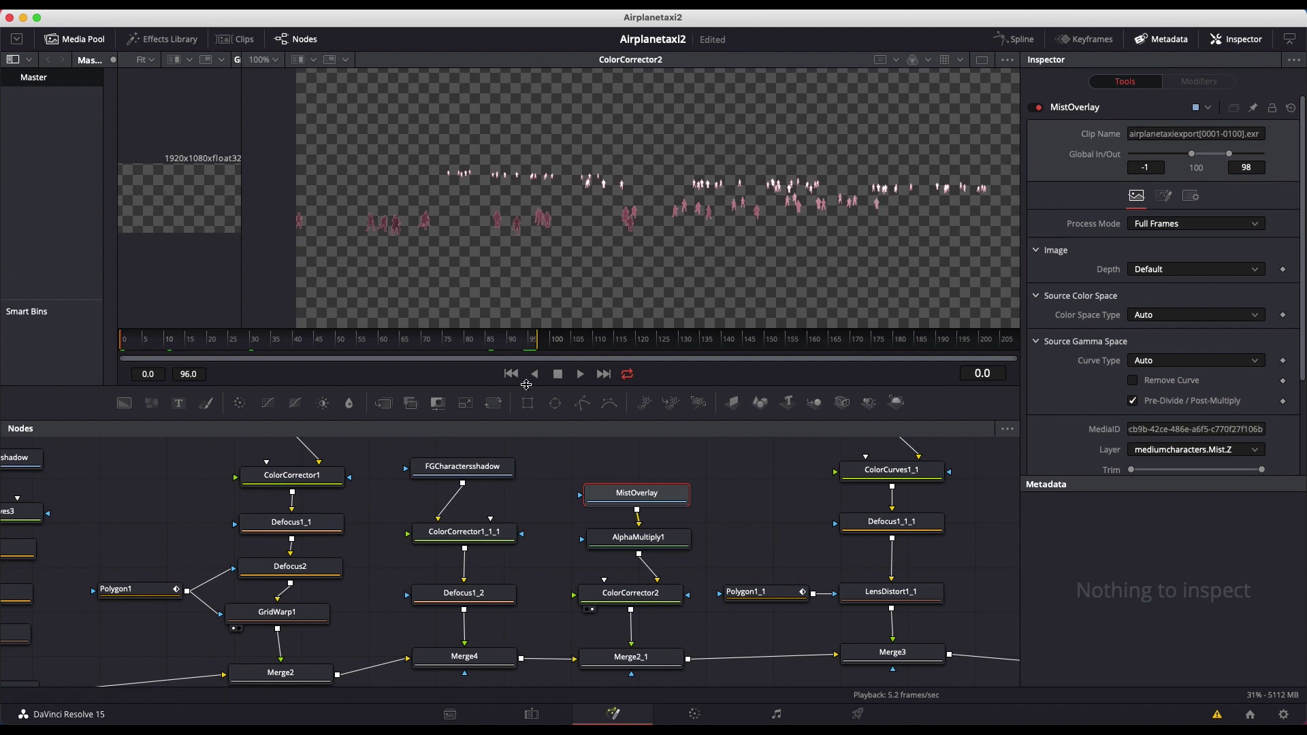
# Step: View the Merge2_1 airport composite, comparing it briefly against Merge4
pyautogui.click(590, 674)
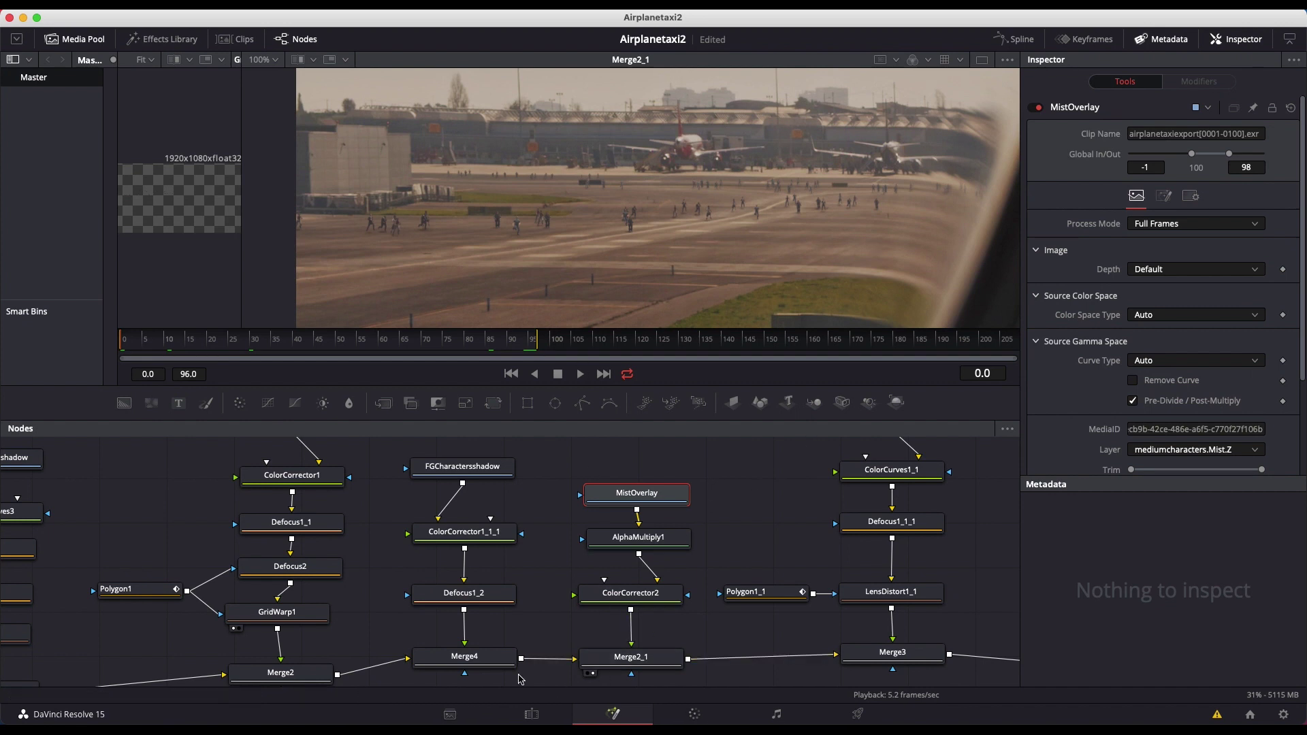
pyautogui.click(423, 672)
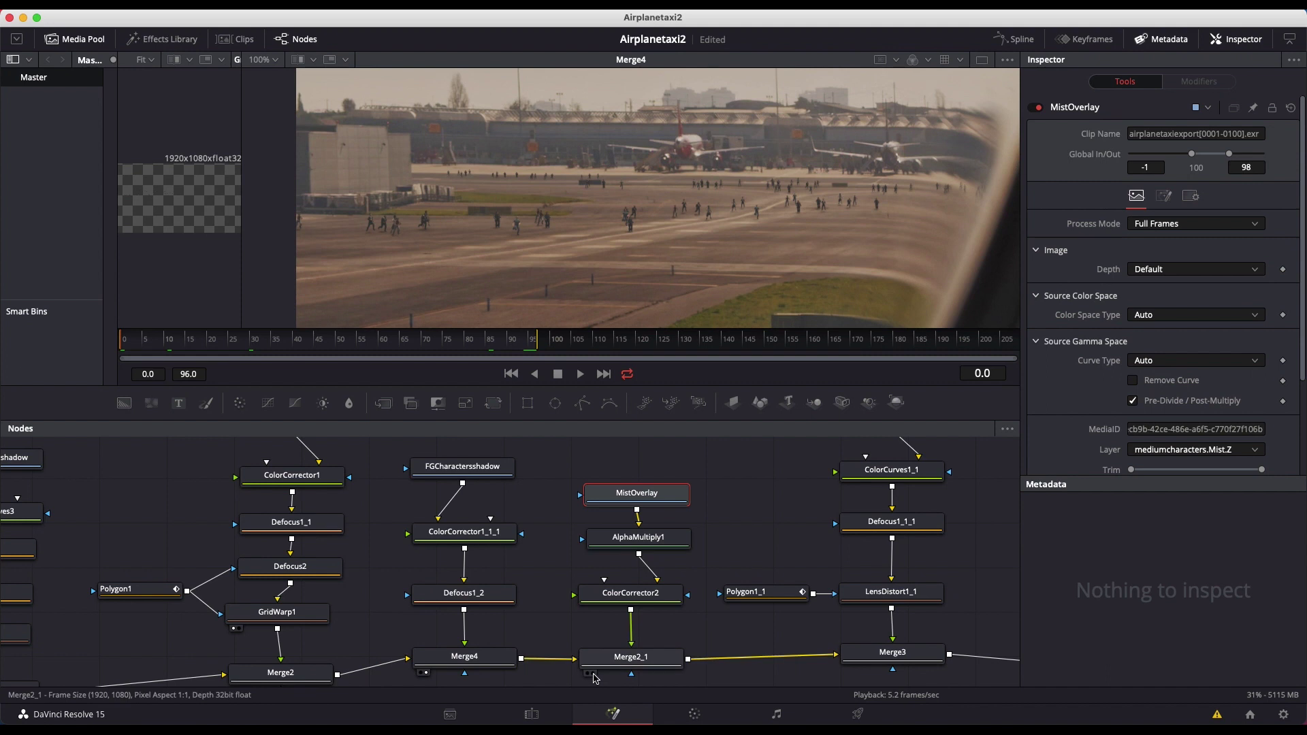
pyautogui.click(589, 673)
pyautogui.hscroll(5, 921, 175)
pyautogui.hscroll(-4, 921, 174)
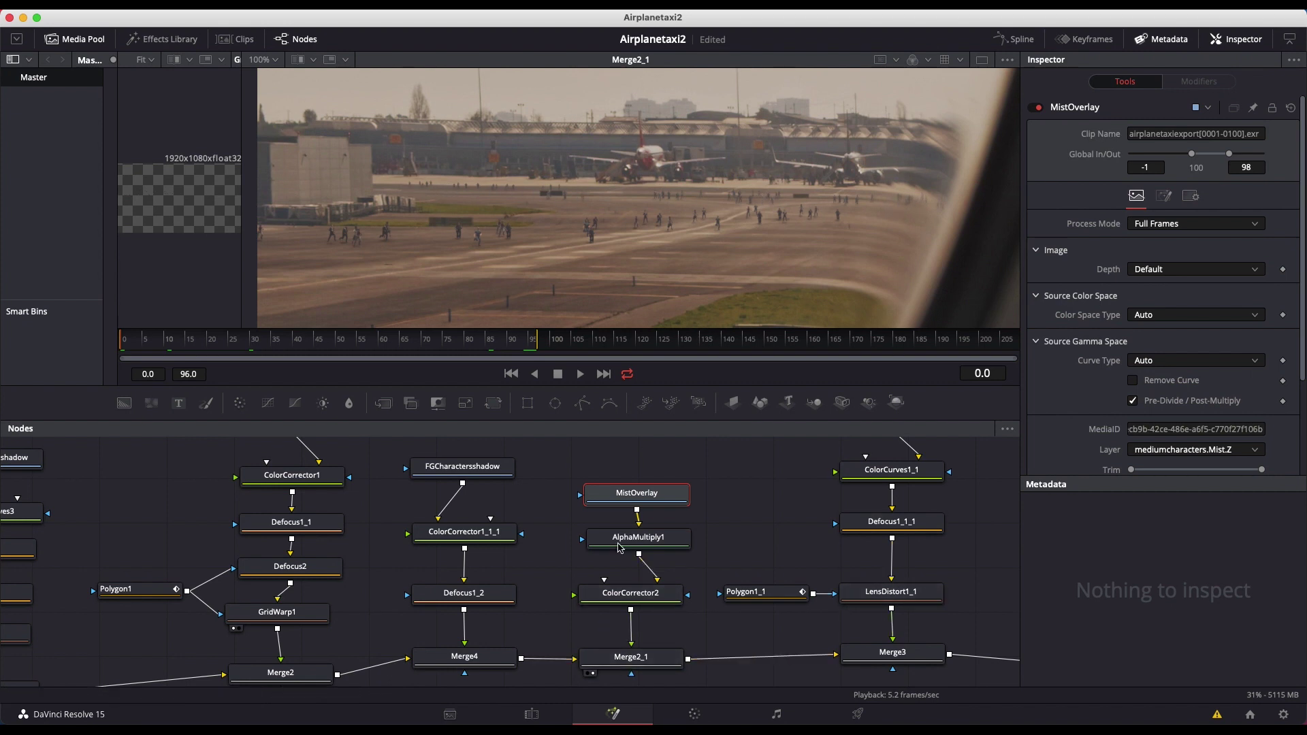
pyautogui.hscroll(3, 773, 628)
pyautogui.scroll(-1, 772, 629)
pyautogui.scroll(1, 568, 340)
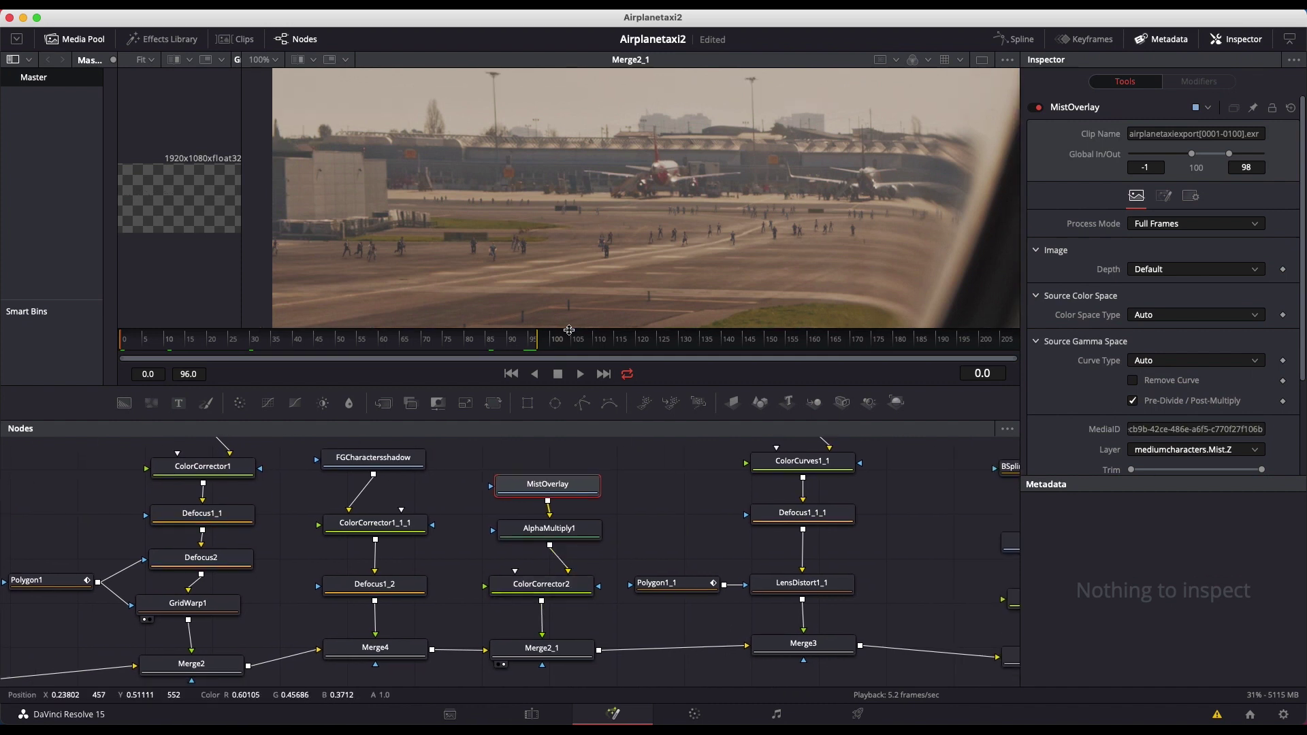
# Step: Enlarge the image viewing area and pan around the Merge2_1 composite
pyautogui.moveTo(568, 329); pyautogui.dragTo(567, 404)
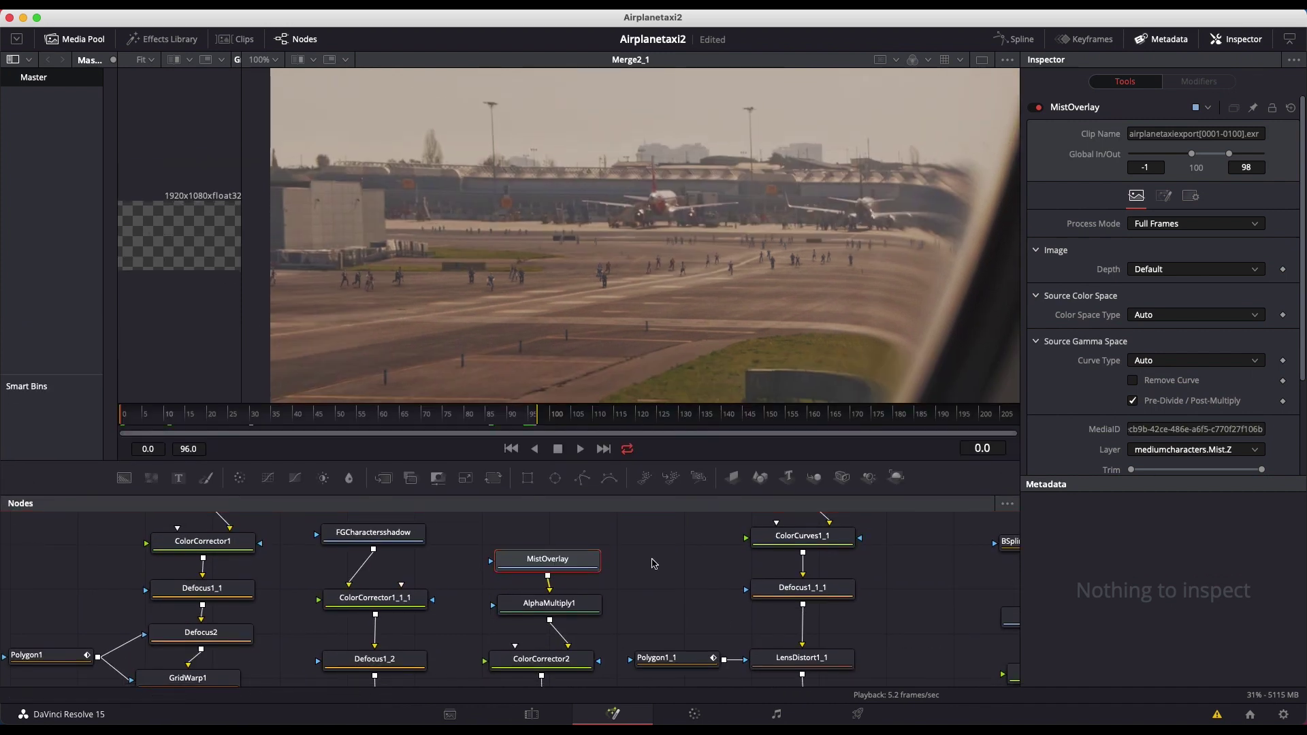
pyautogui.scroll(-2, 652, 613)
pyautogui.hscroll(1, 652, 612)
pyautogui.scroll(-2, 652, 613)
pyautogui.hscroll(5, 652, 613)
pyautogui.scroll(4, 652, 613)
pyautogui.scroll(2, 571, 550)
pyautogui.hscroll(-1, 570, 550)
# Step: Inspect FGCharactersrender and view its dark foreground figure on its own
pyautogui.click(570, 544)
pyautogui.scroll(-2, 570, 550)
pyautogui.hscroll(1, 571, 550)
pyautogui.scroll(2, 571, 550)
pyautogui.click(549, 541)
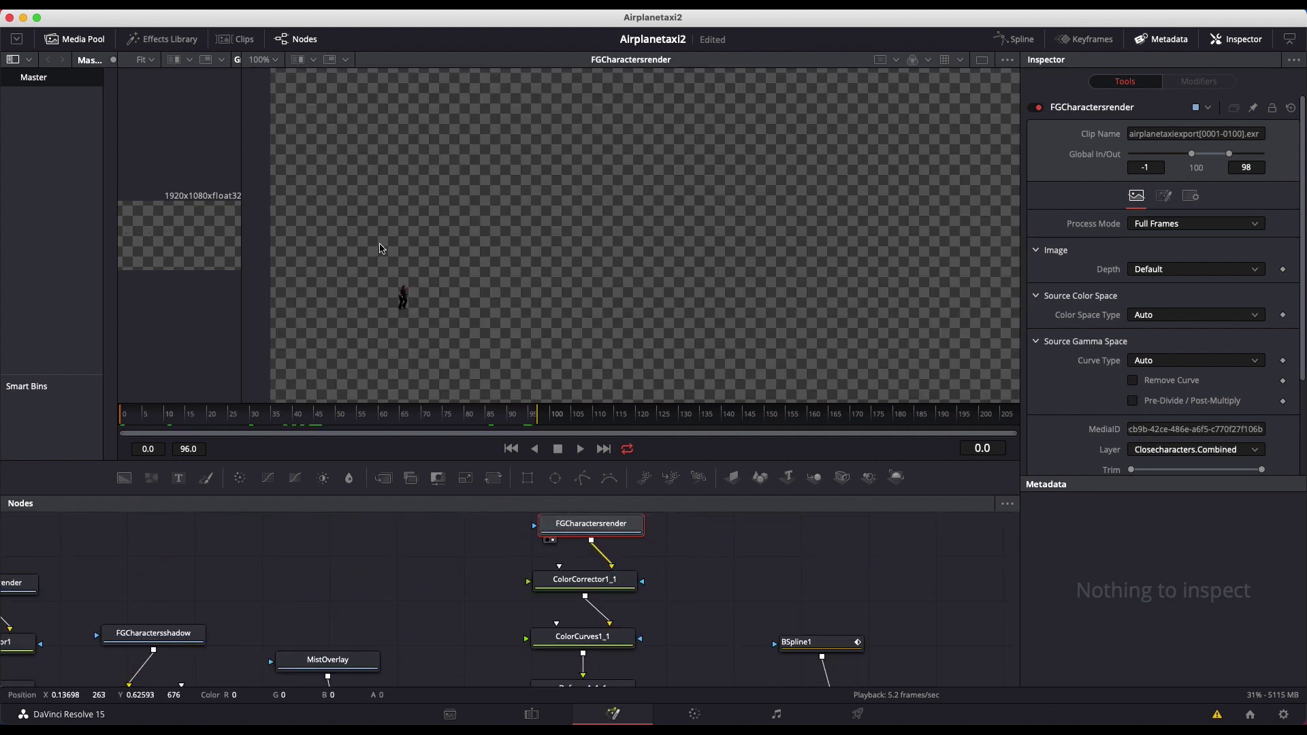
pyautogui.scroll(-2, 507, 566)
pyautogui.scroll(2, 507, 566)
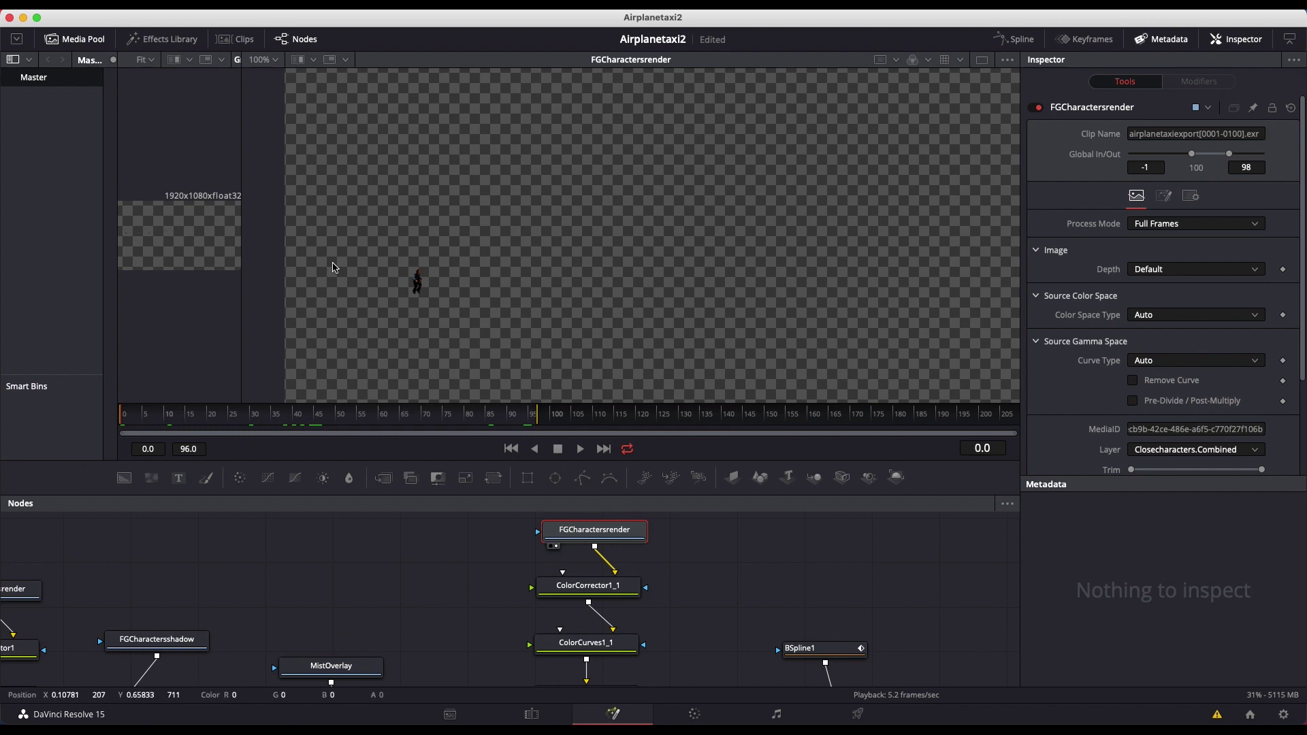
# Step: Step through the ColorCorrector1_1, ColorCurves1_1 and Defocus1_1_1 outputs in the viewer
pyautogui.click(545, 584)
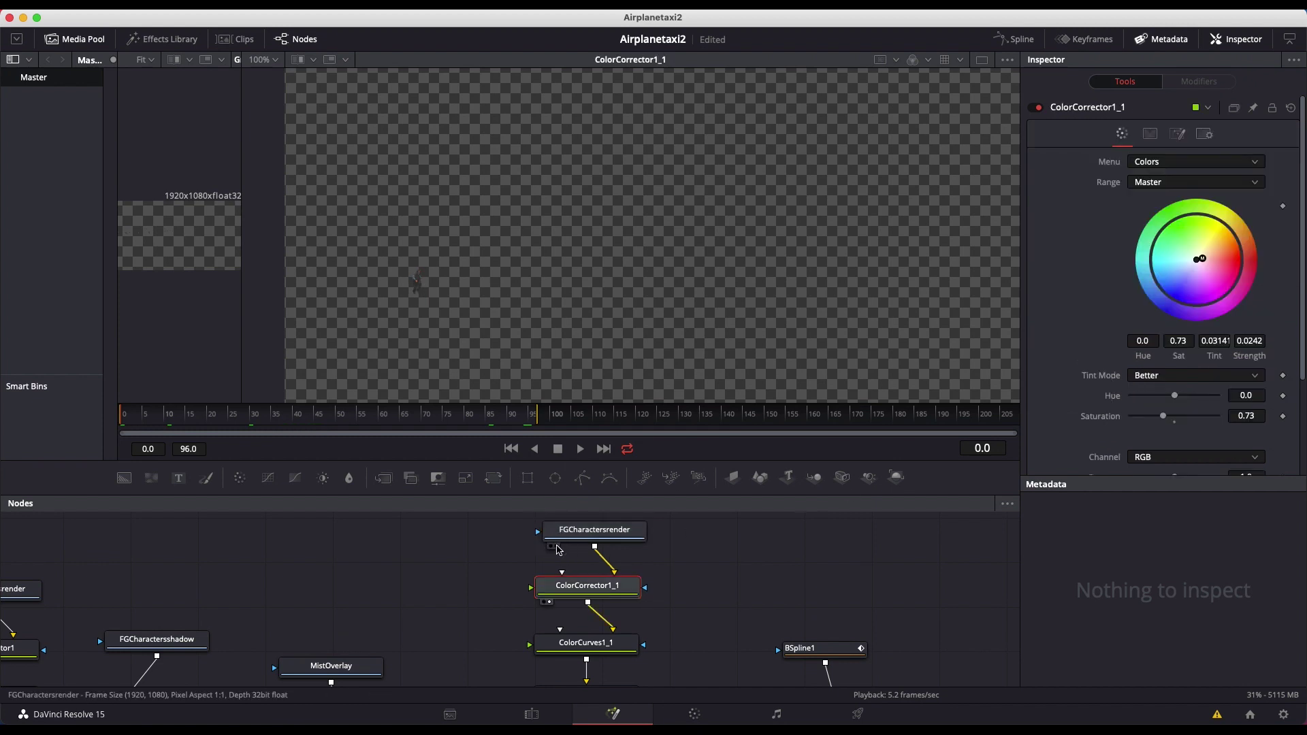
pyautogui.click(550, 603)
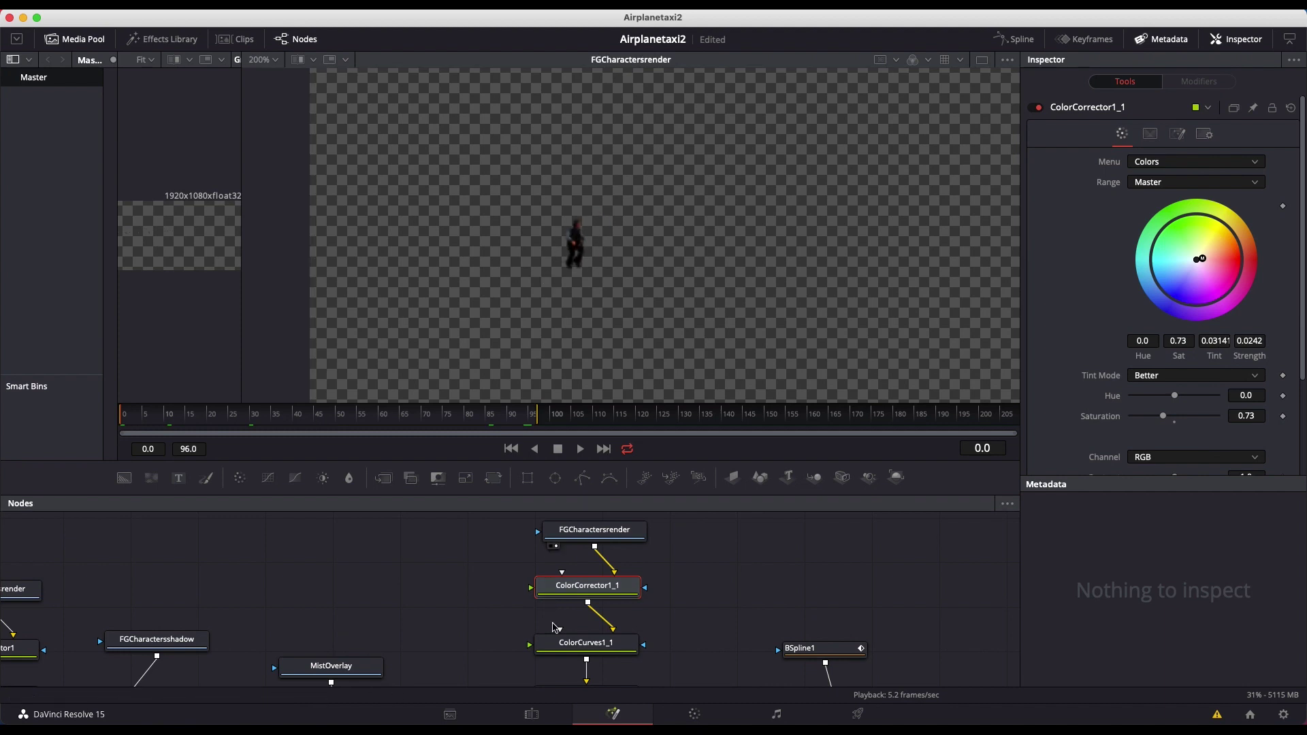
pyautogui.press('1')
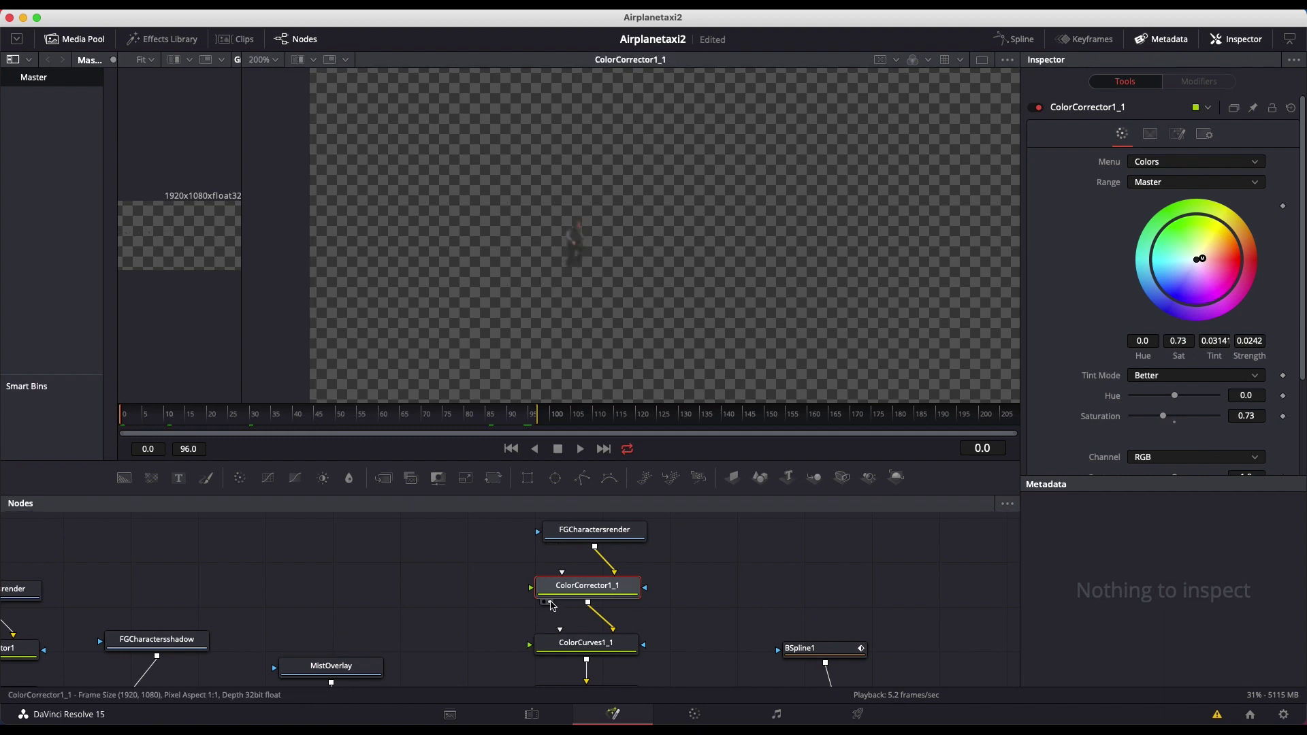
pyautogui.scroll(-3, 552, 606)
pyautogui.click(519, 617)
pyautogui.scroll(-2, 531, 629)
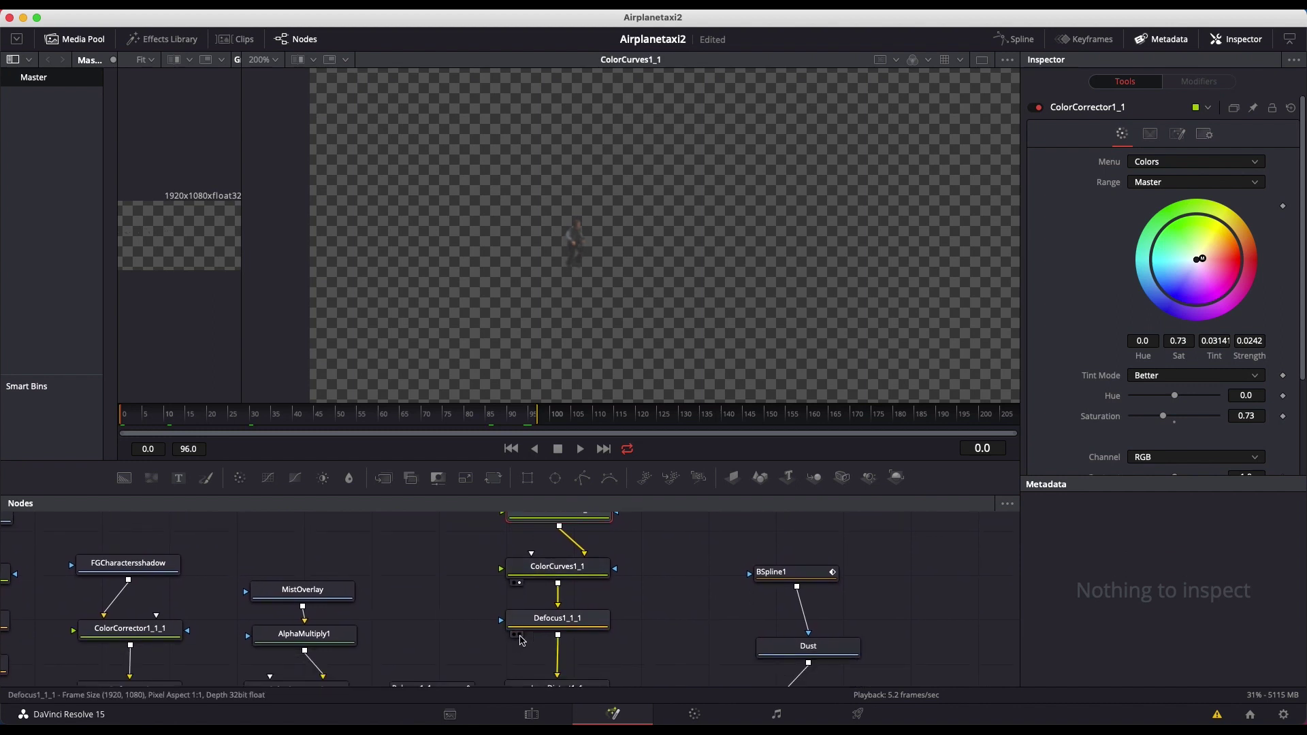
pyautogui.click(517, 635)
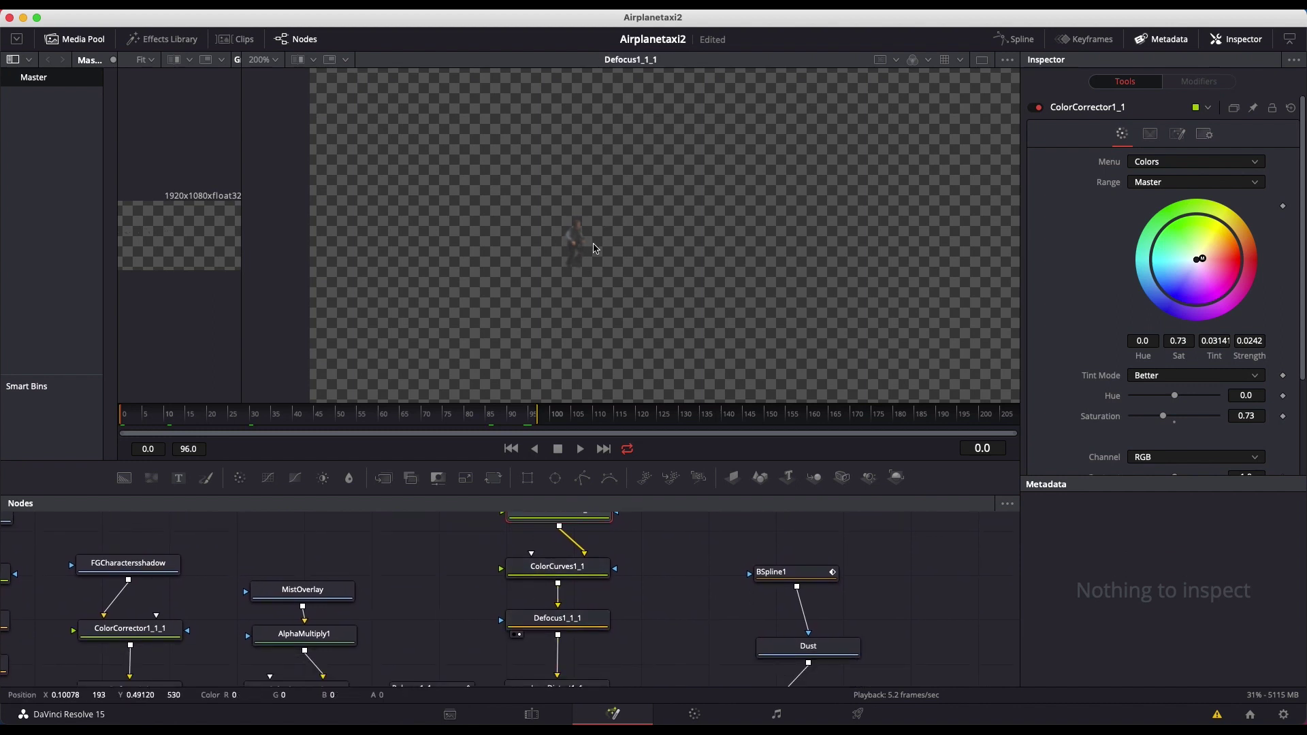
# Step: Set the viewer zoom to Fit, then to 100%, panning around the image
pyautogui.click(264, 59)
pyautogui.click(265, 83)
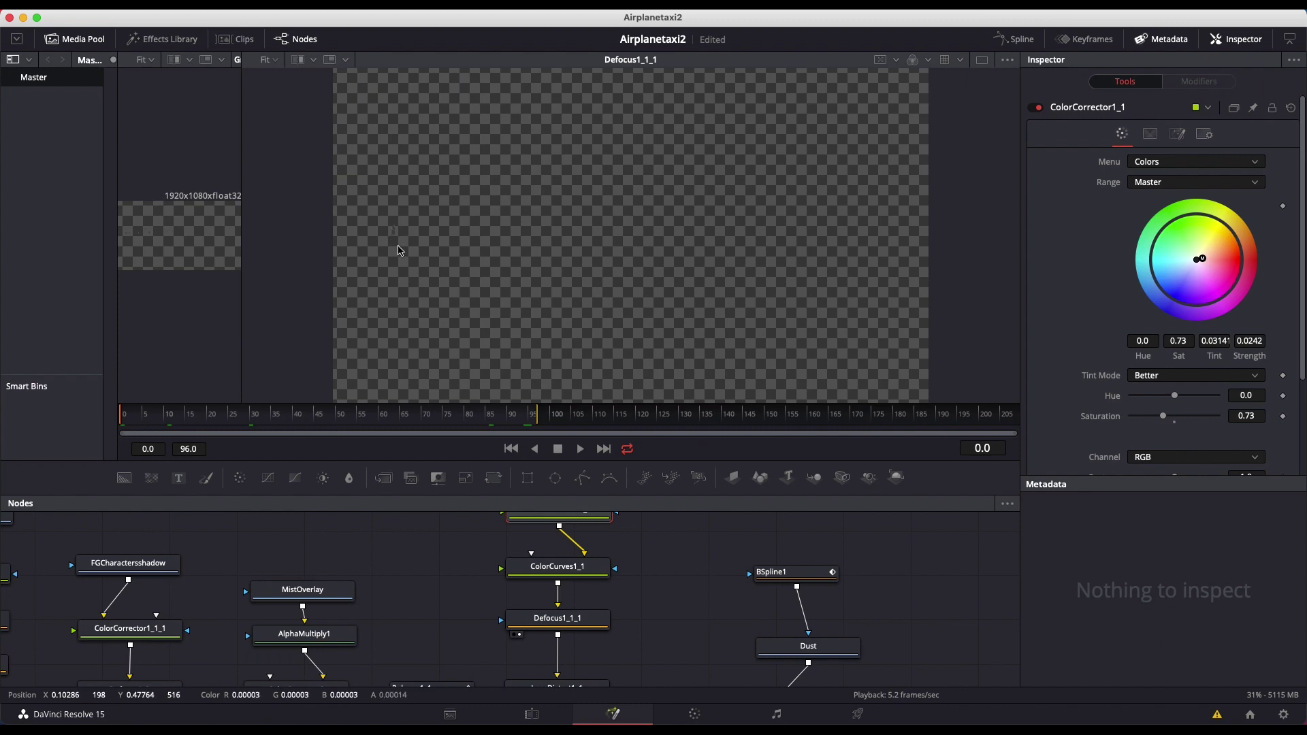
pyautogui.hscroll(-5, 411, 254)
pyautogui.hscroll(2, 410, 254)
pyautogui.hscroll(2, 411, 256)
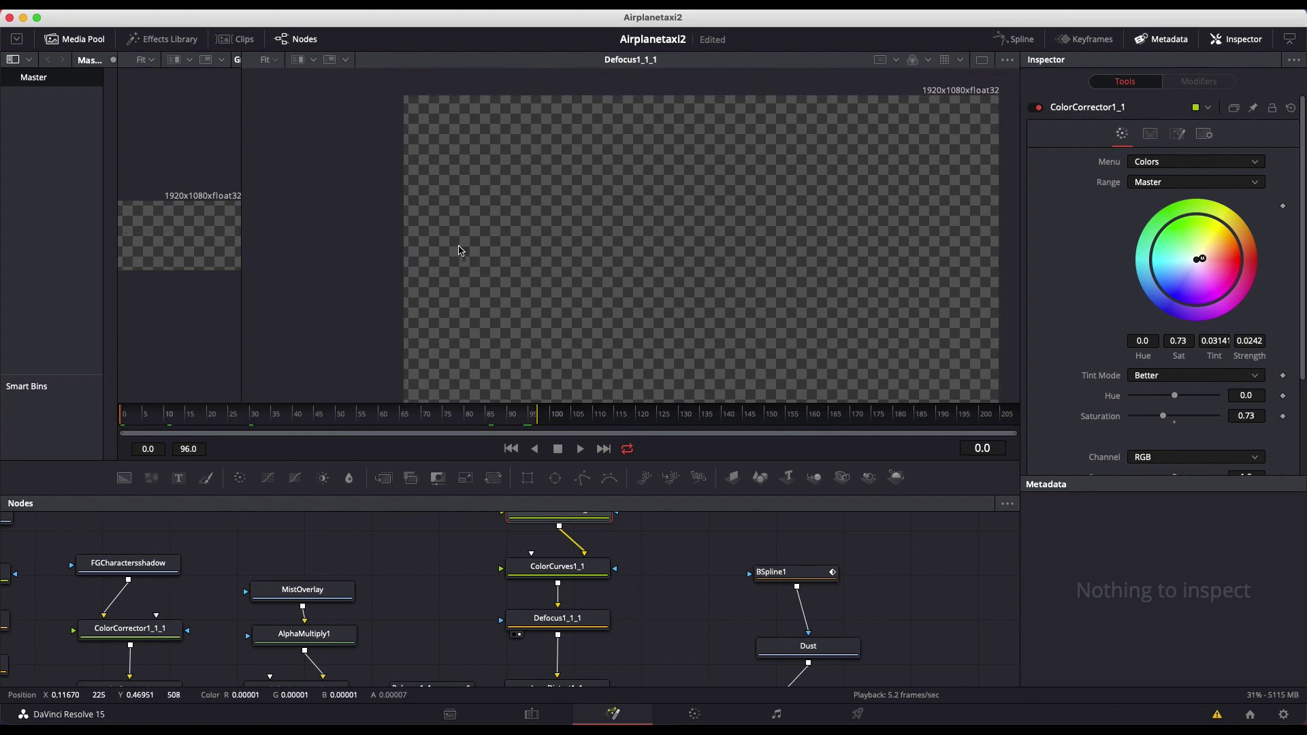
pyautogui.click(268, 60)
pyautogui.click(266, 124)
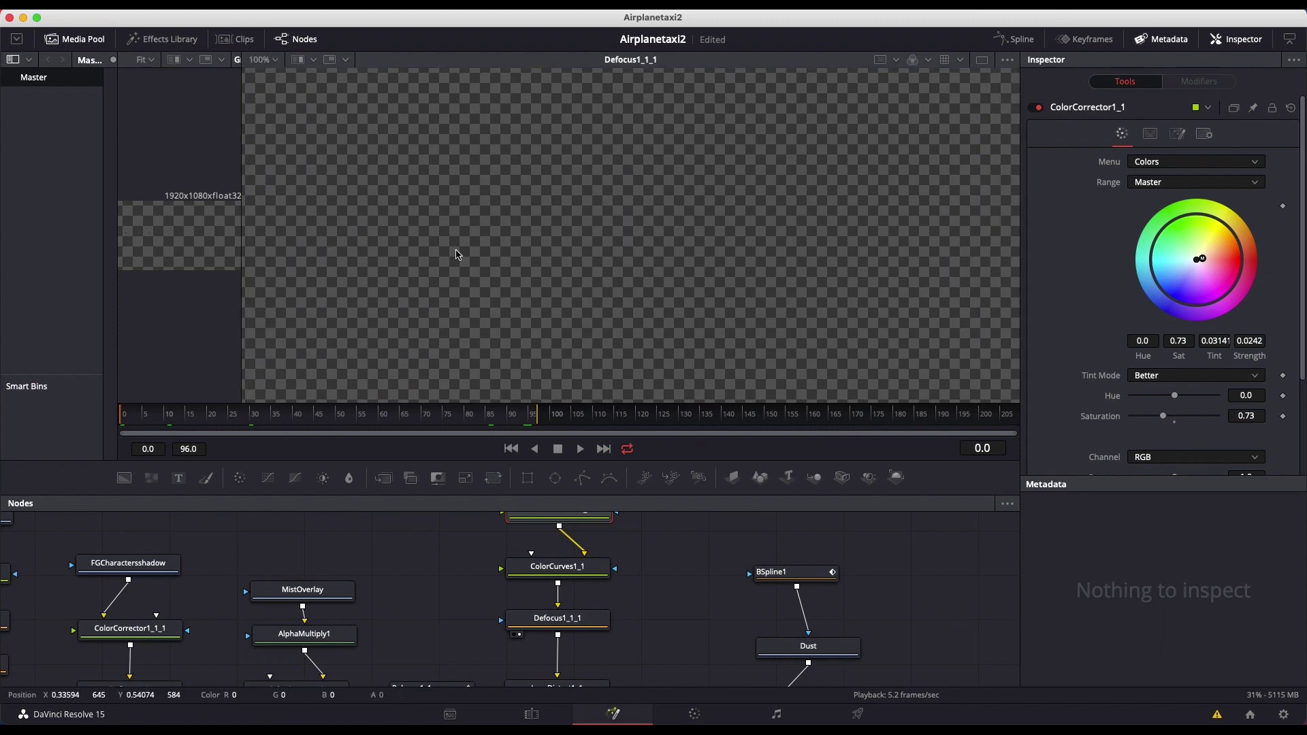
pyautogui.hscroll(-5, 456, 254)
pyautogui.hscroll(-5, 458, 255)
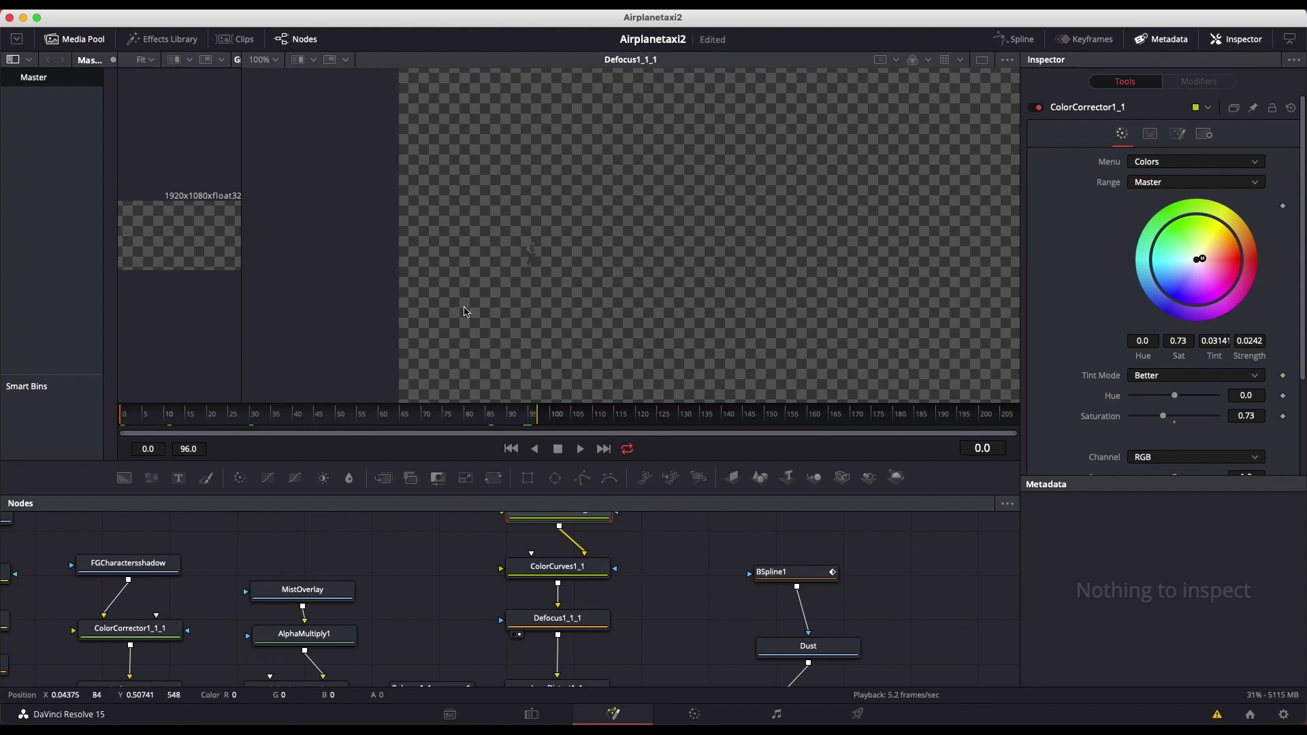
pyautogui.scroll(-4, 527, 535)
# Step: Select the Polygon1_1 mask, view the Merge3 crowd composite, then load the Dust node's settings
pyautogui.click(410, 615)
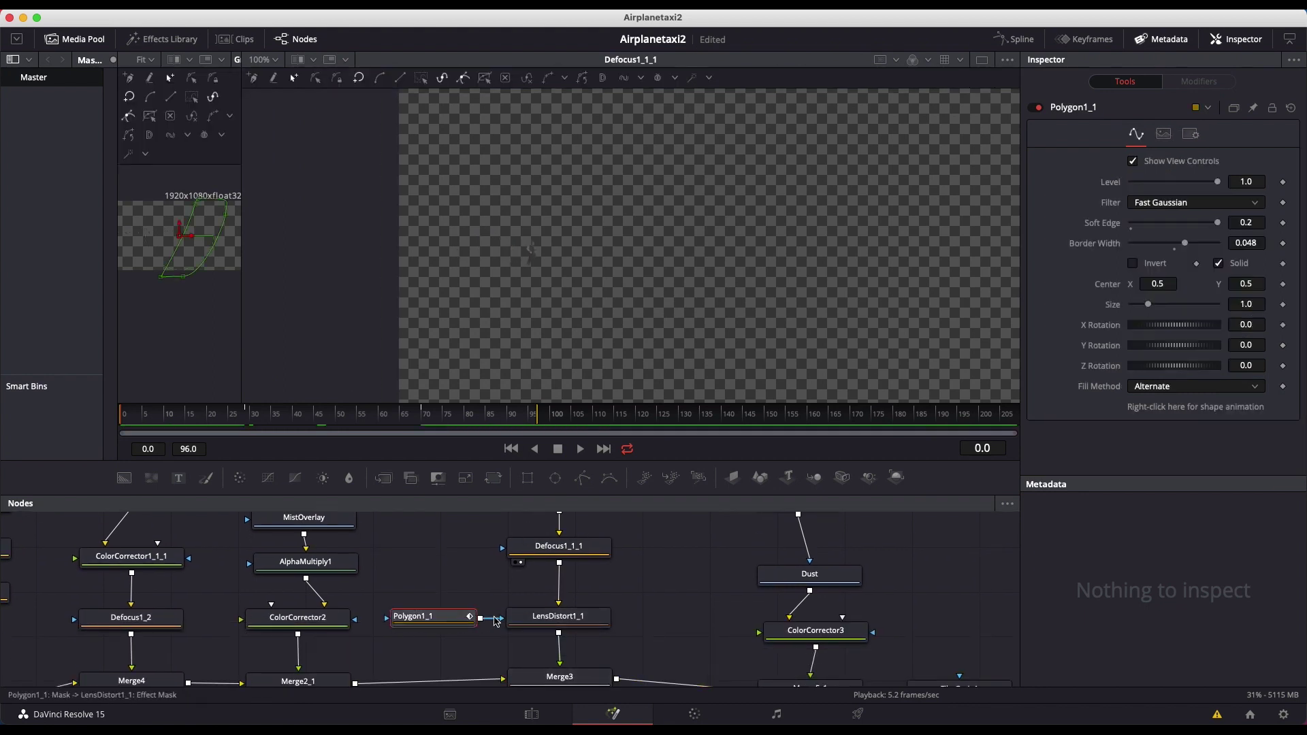
pyautogui.scroll(-2, 527, 639)
pyautogui.click(527, 661)
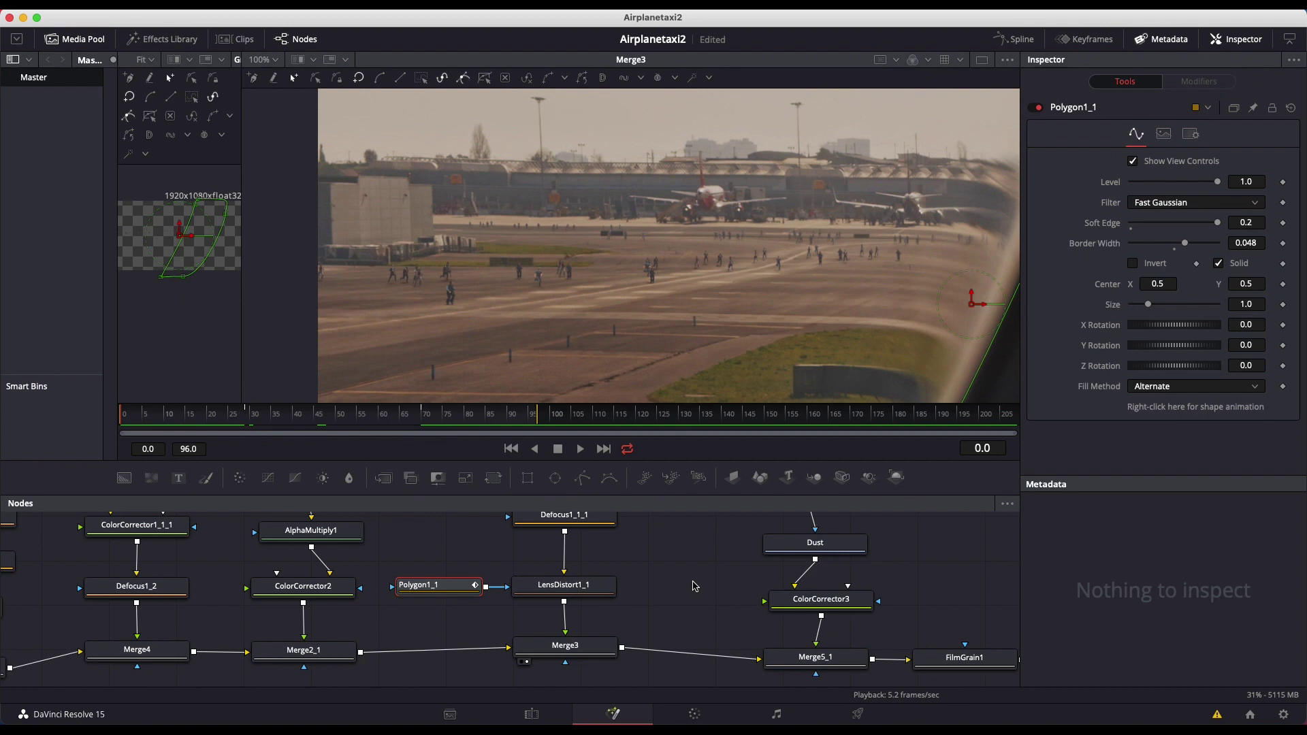
pyautogui.hscroll(4, 784, 587)
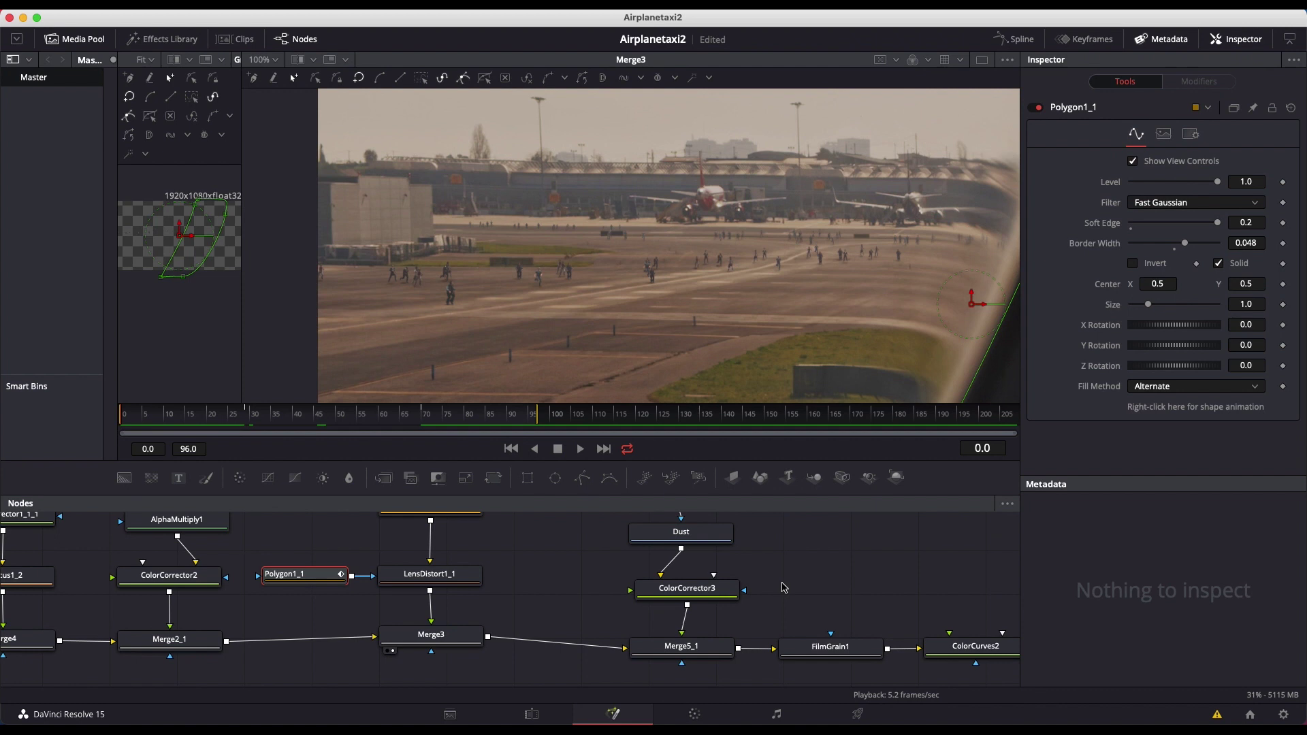
pyautogui.scroll(2, 782, 584)
pyautogui.click(621, 558)
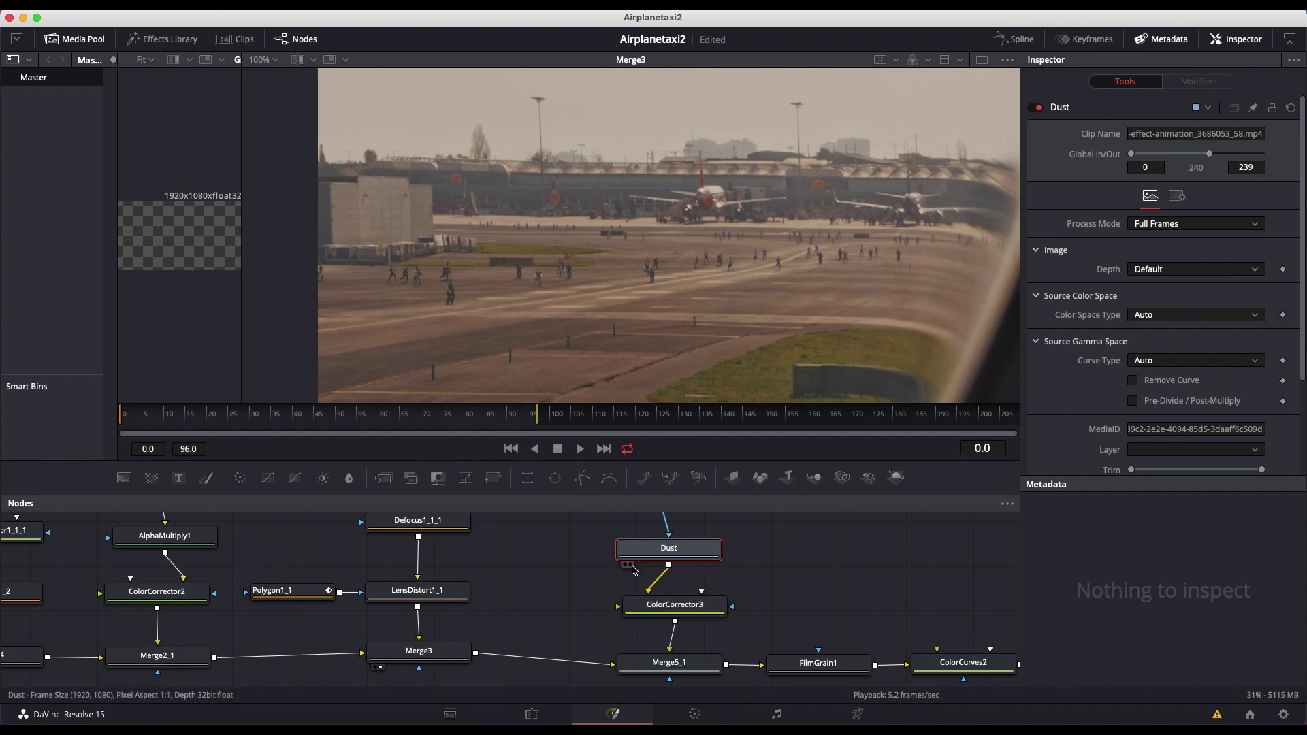
# Step: View the Dust overlay fitted in the viewer, stepping from around frame 59 to frame 83
pyautogui.click(629, 565)
pyautogui.click(262, 59)
pyautogui.click(261, 77)
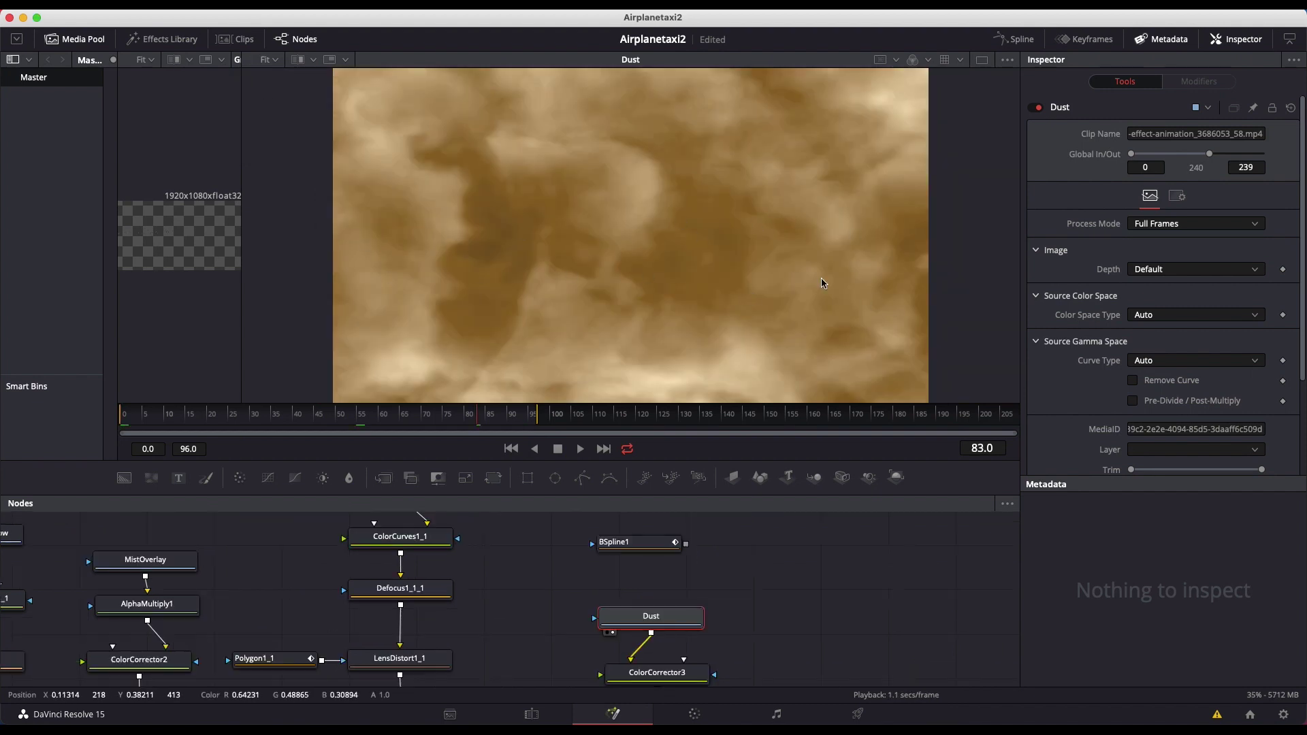
pyautogui.click(379, 416)
pyautogui.press('Right')
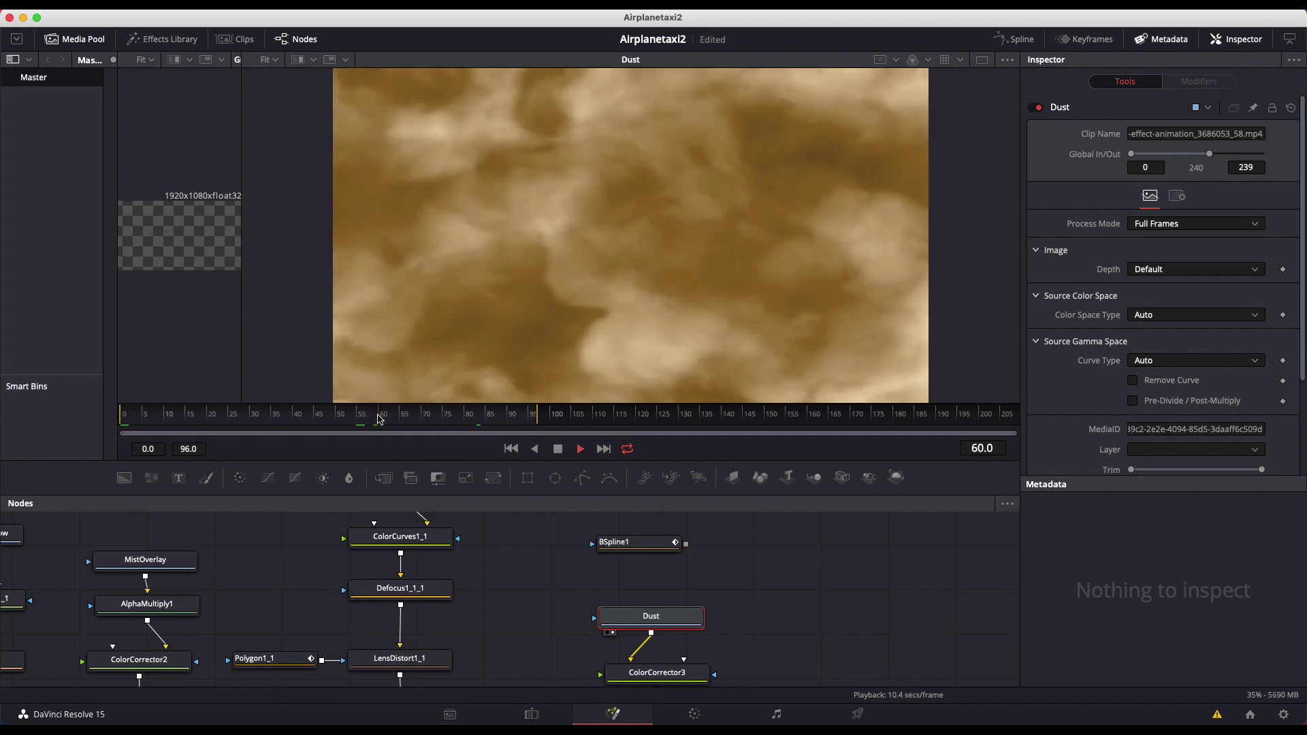
pyautogui.press('Right')
pyautogui.click(476, 414)
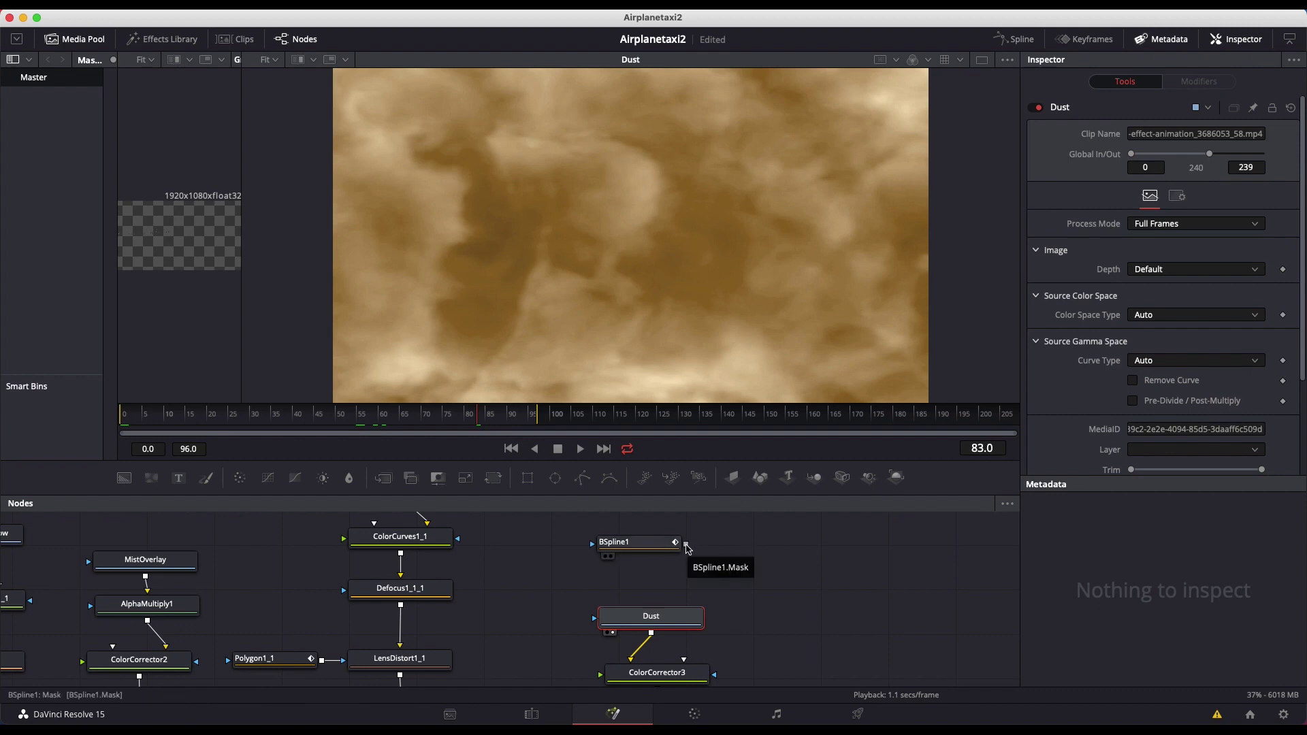
# Step: Show the BSpline1 mask shape and view ColorCorrector3's output and colour settings
pyautogui.moveTo(643, 542); pyautogui.dragTo(592, 615)
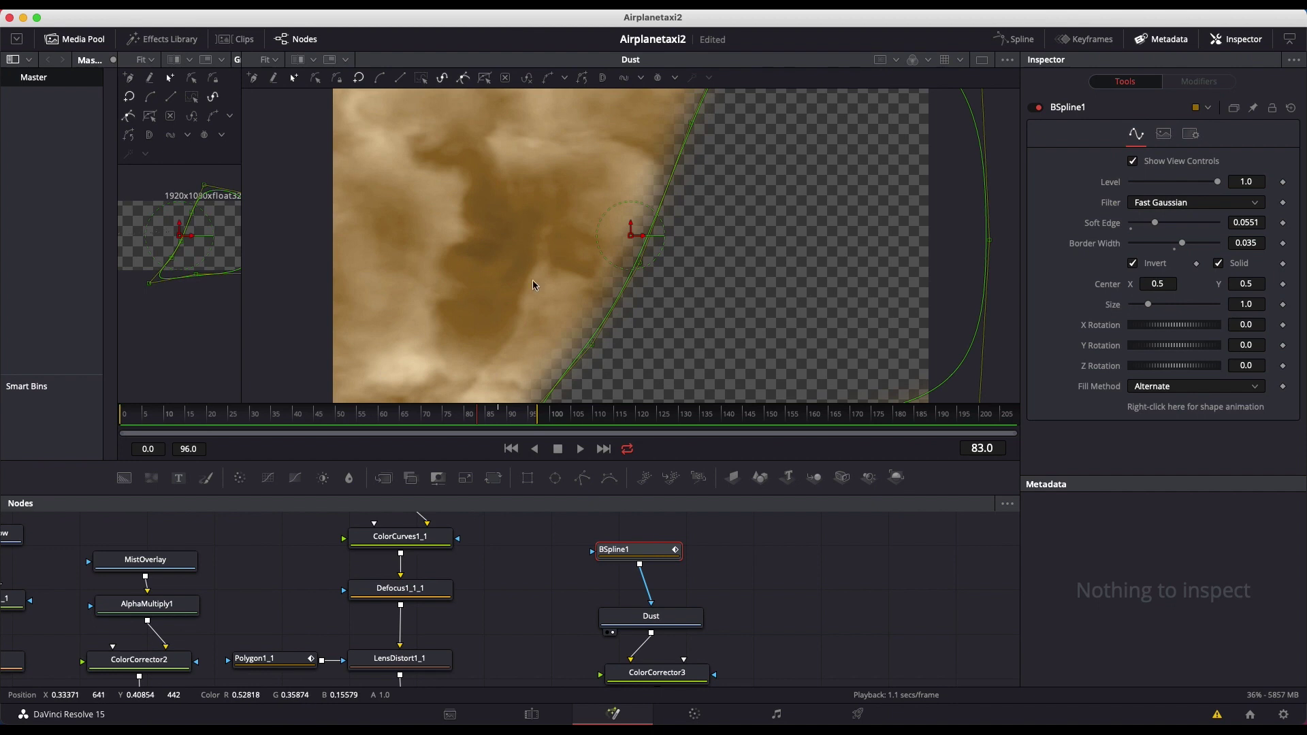
pyautogui.scroll(-2, 633, 619)
pyautogui.click(621, 632)
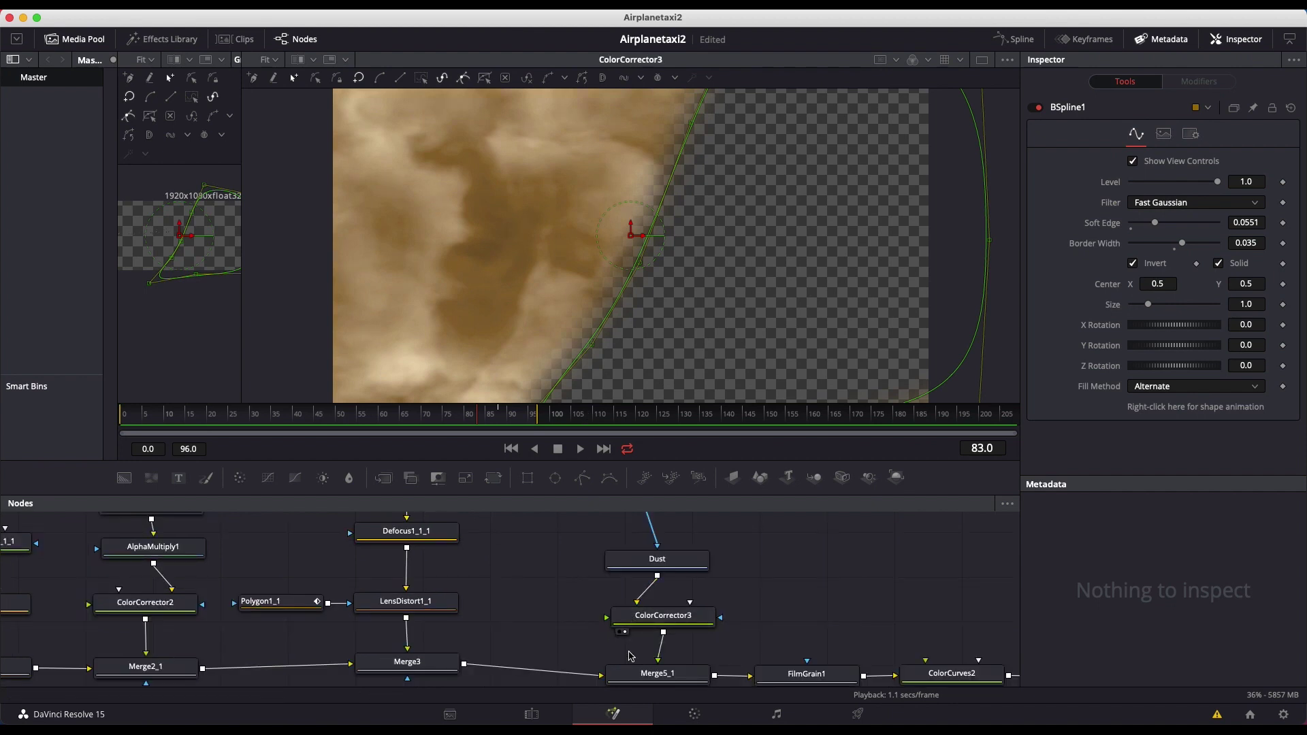
pyautogui.click(646, 621)
# Step: View the Merge5_1 dust-over-window composite, compare it with Merge3, and nudge Merge5_1 right
pyautogui.scroll(-2, 647, 621)
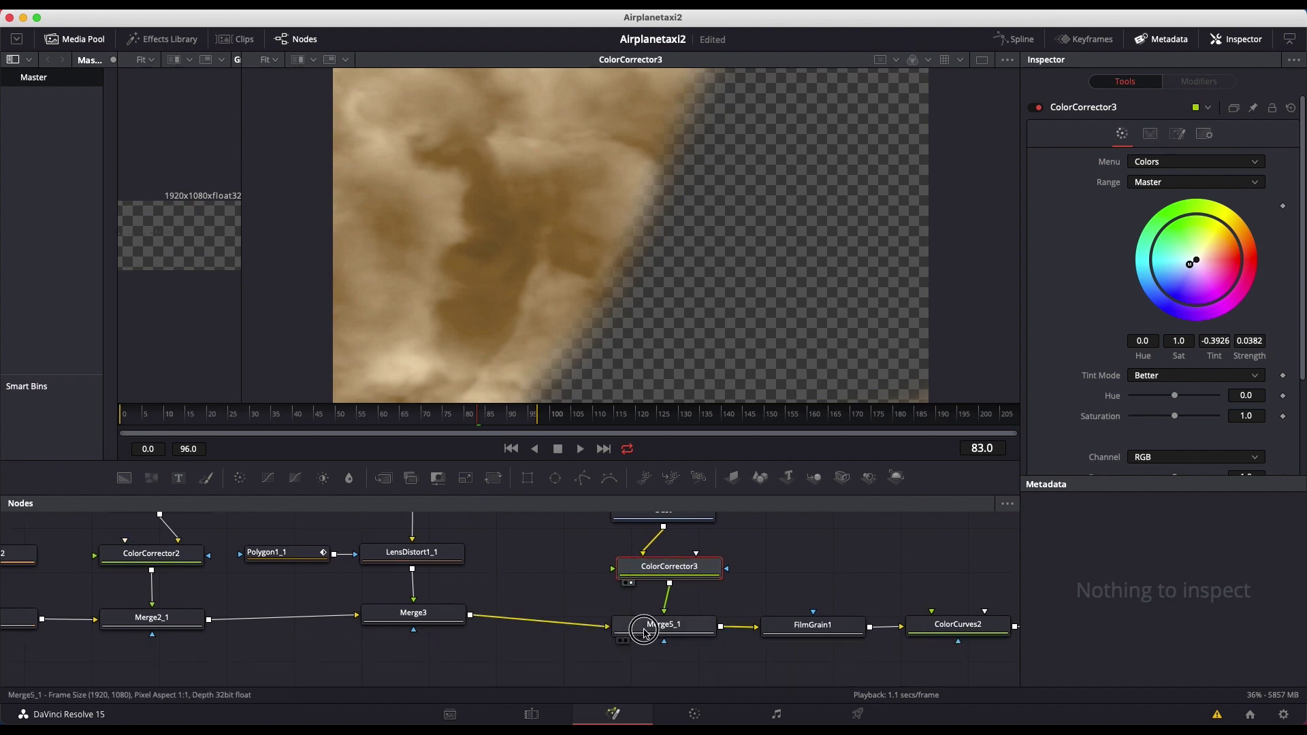
pyautogui.click(646, 632)
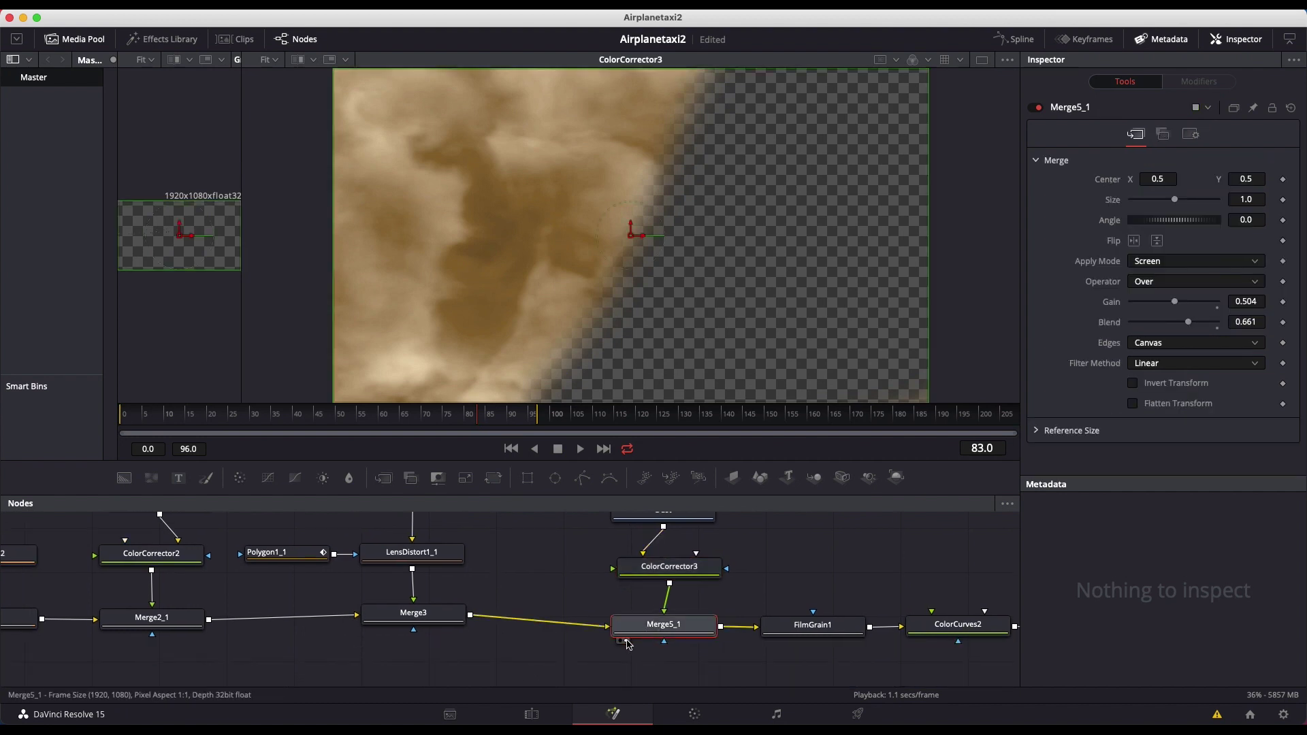
pyautogui.click(622, 641)
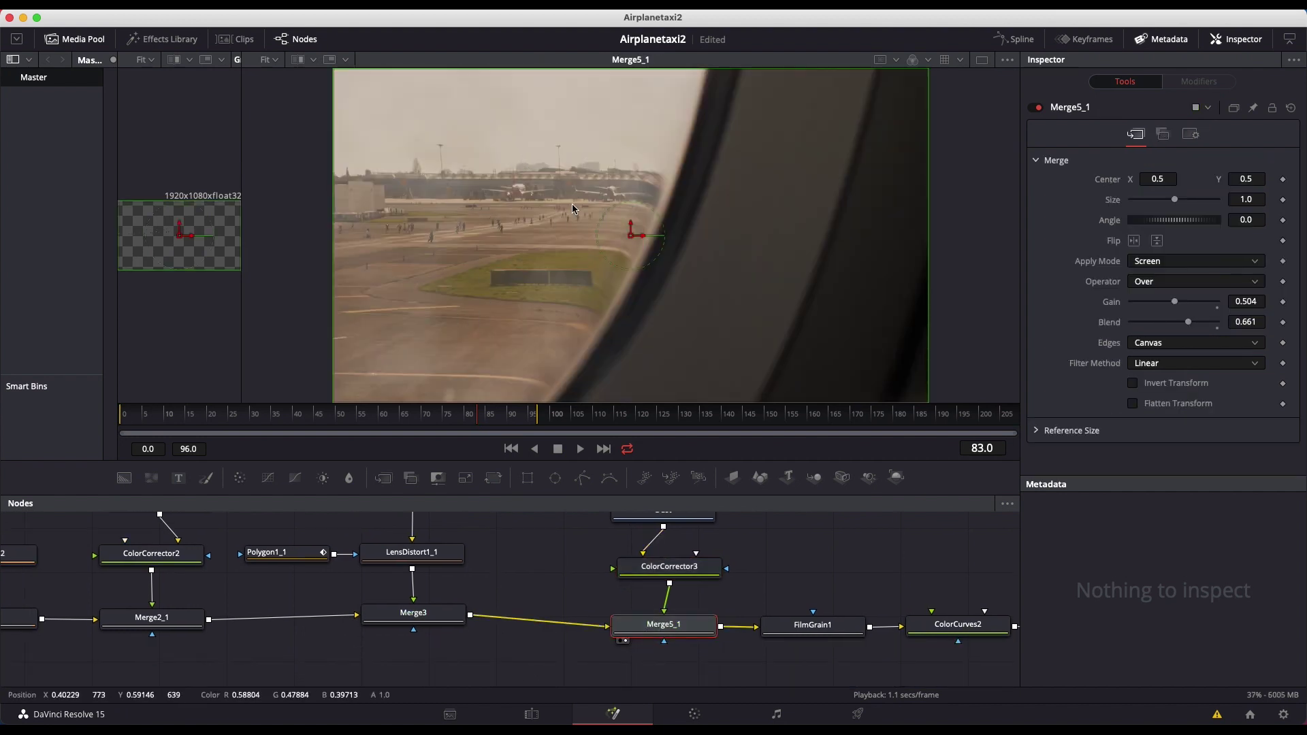
pyautogui.click(372, 629)
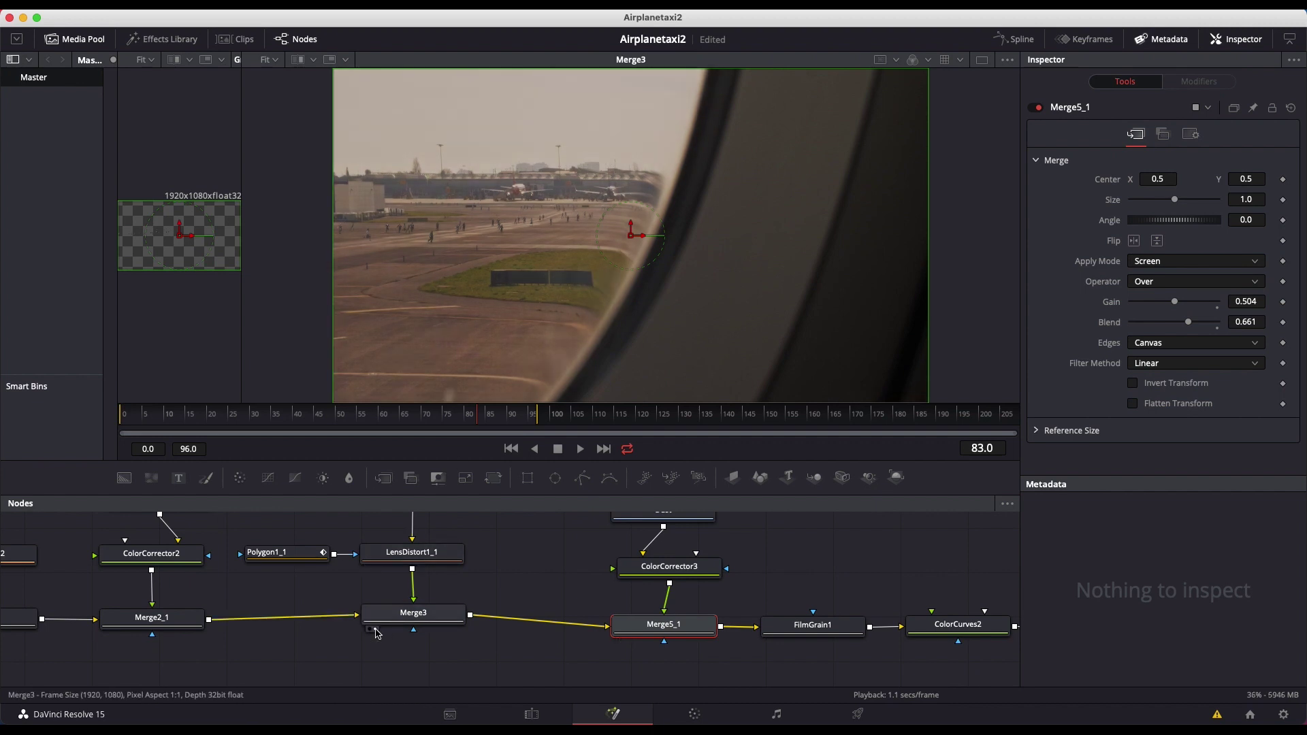
pyautogui.click(622, 641)
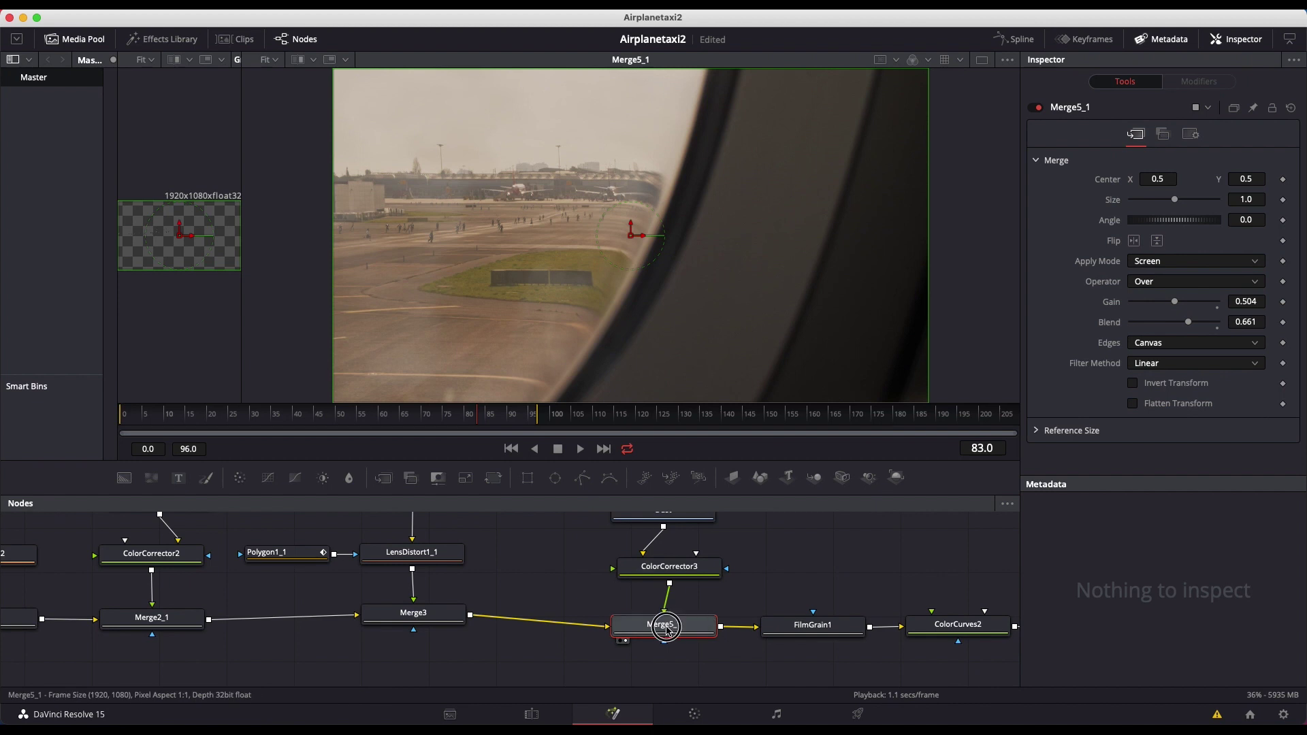
pyautogui.moveTo(663, 626); pyautogui.dragTo(665, 626)
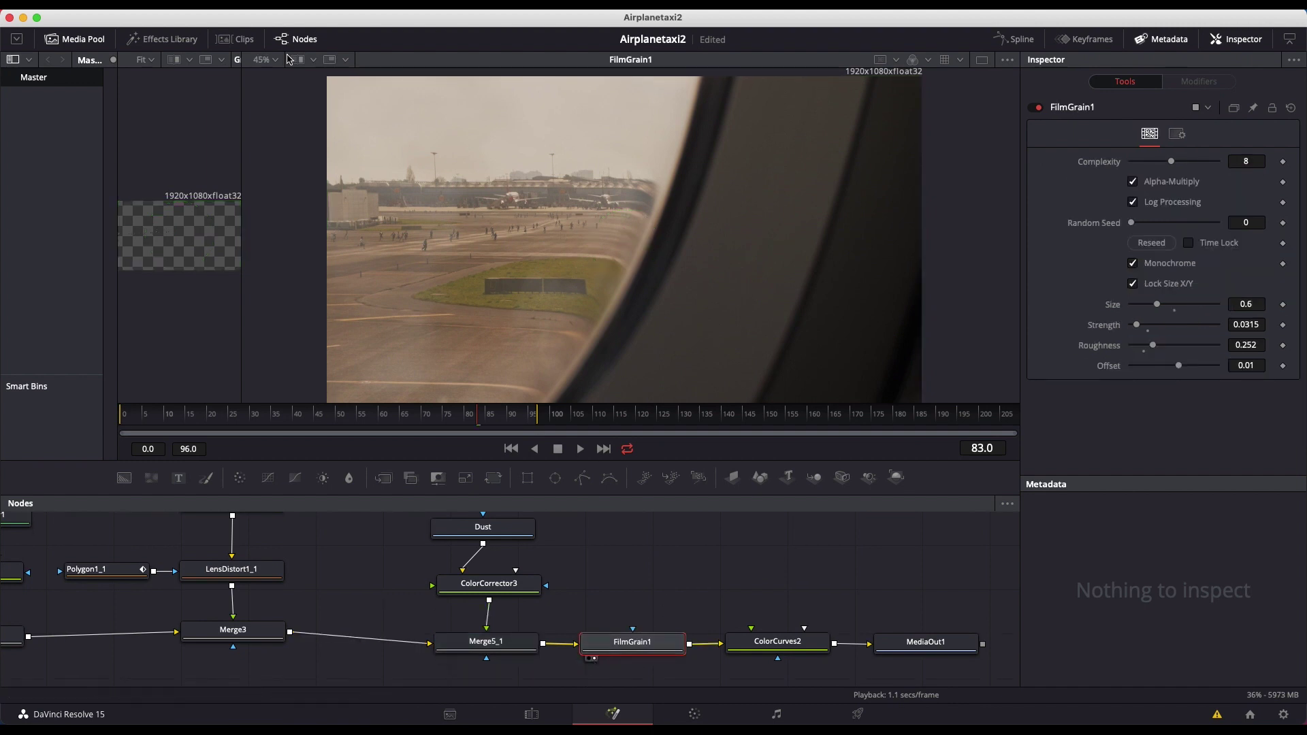
# Step: Inspect the film grain at 100% viewer zoom, then return to 50%
pyautogui.click(256, 64)
pyautogui.click(264, 102)
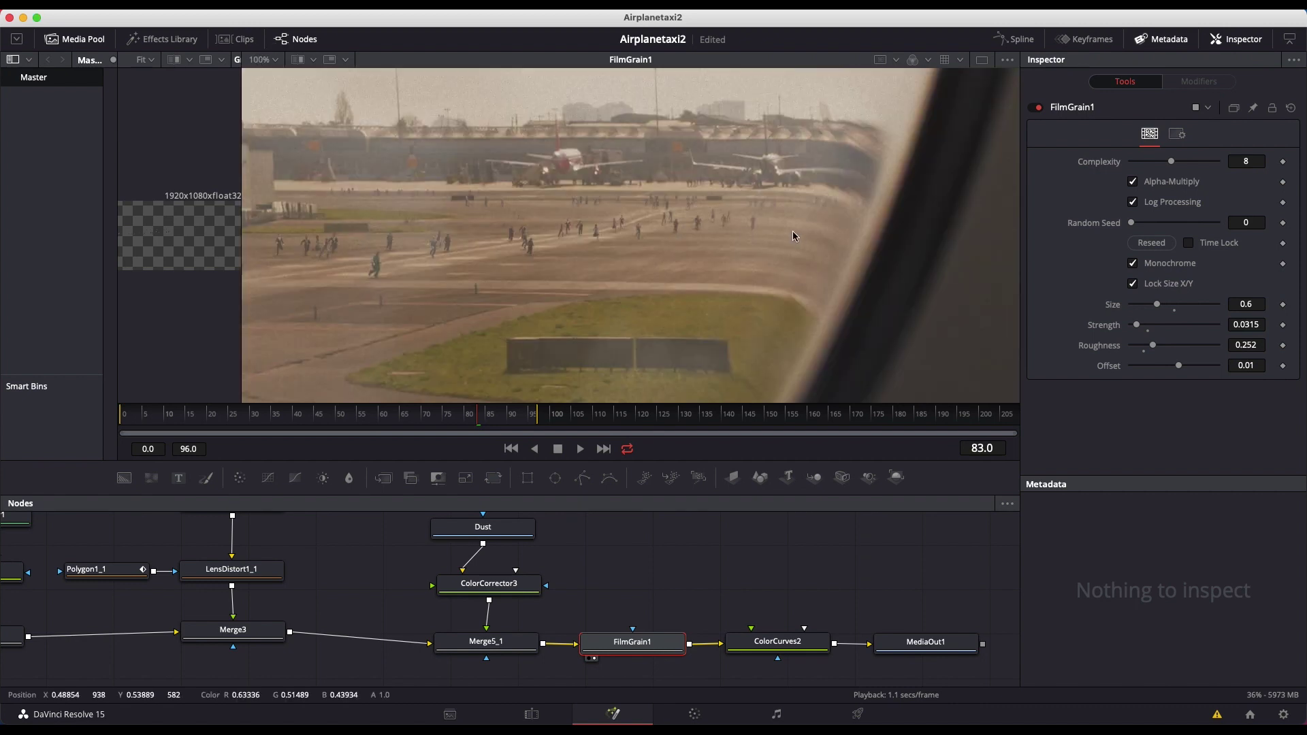
pyautogui.moveTo(624, 241); pyautogui.dragTo(692, 335, button='middle')
pyautogui.moveTo(550, 319); pyautogui.dragTo(544, 234, button='middle')
pyautogui.click(261, 59)
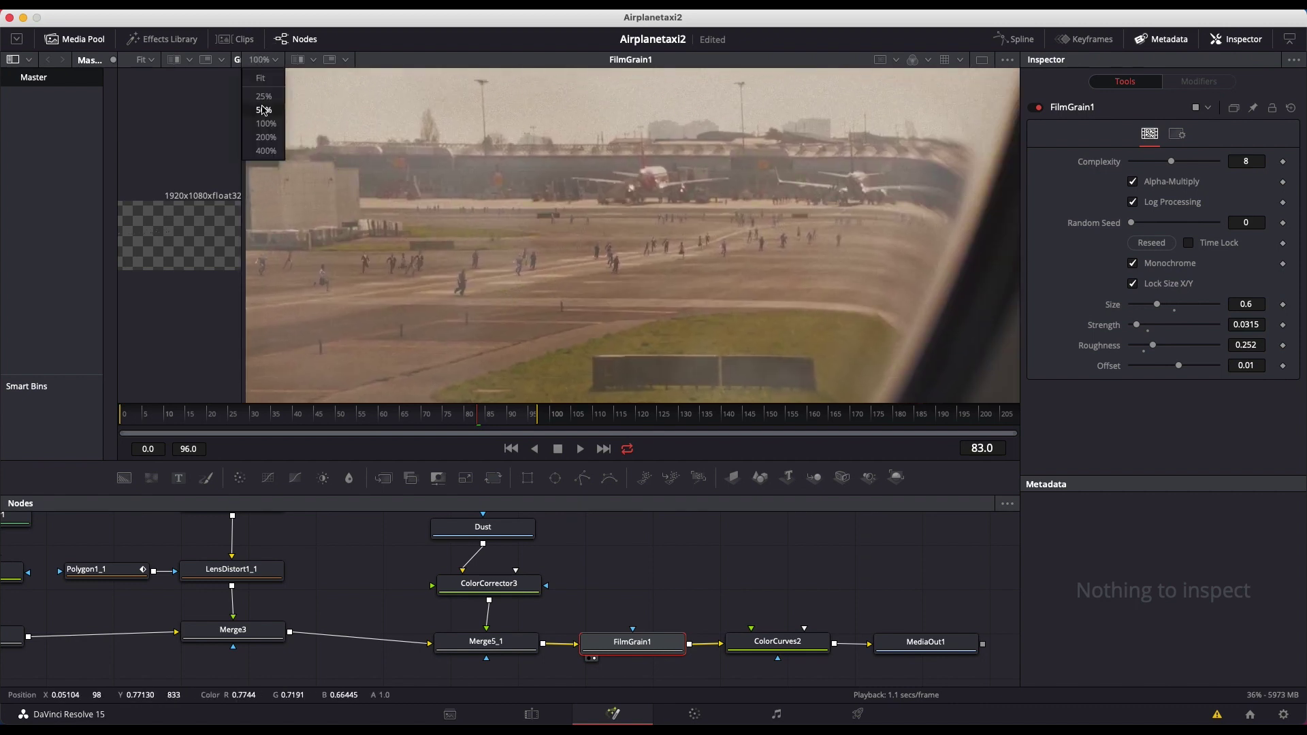
pyautogui.click(263, 110)
# Step: Select and view the final ColorCurves2 output, panning to the frame's right edge
pyautogui.moveTo(801, 615); pyautogui.dragTo(735, 597, button='middle')
pyautogui.click(685, 637)
pyautogui.click(672, 642)
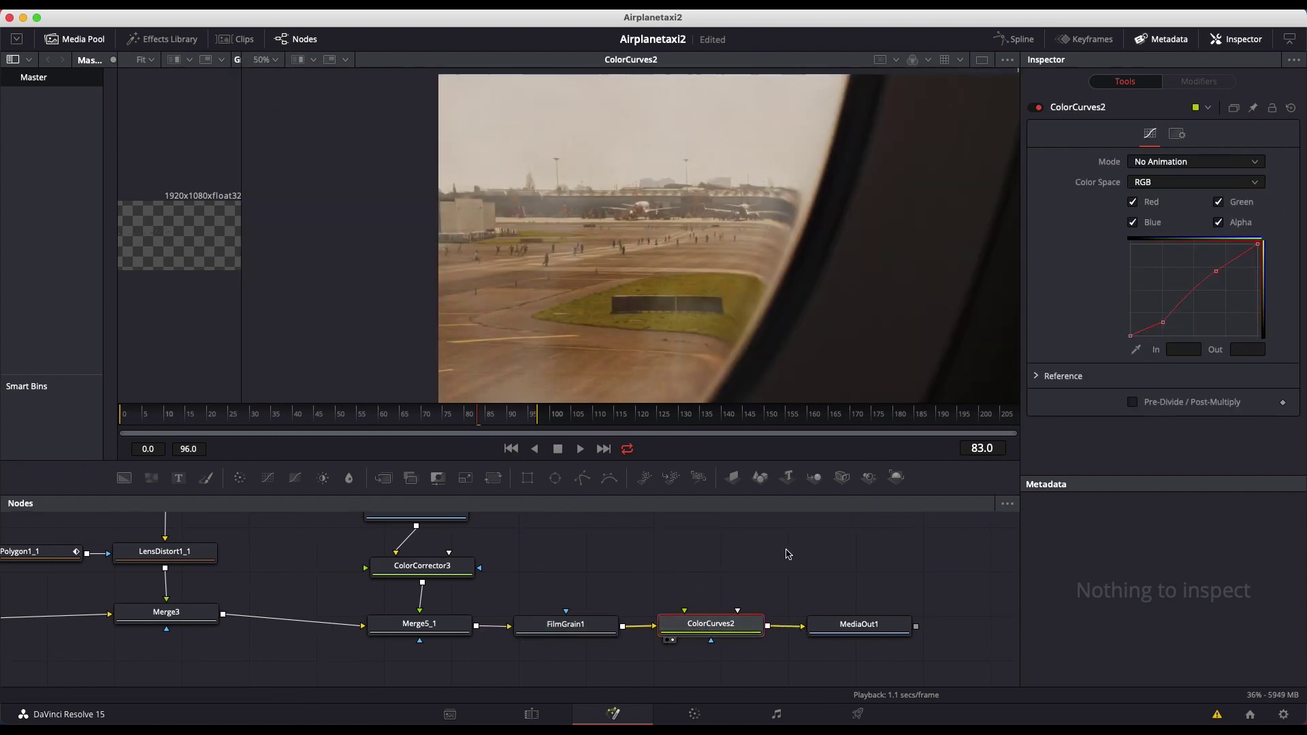
pyautogui.hscroll(3, 784, 549)
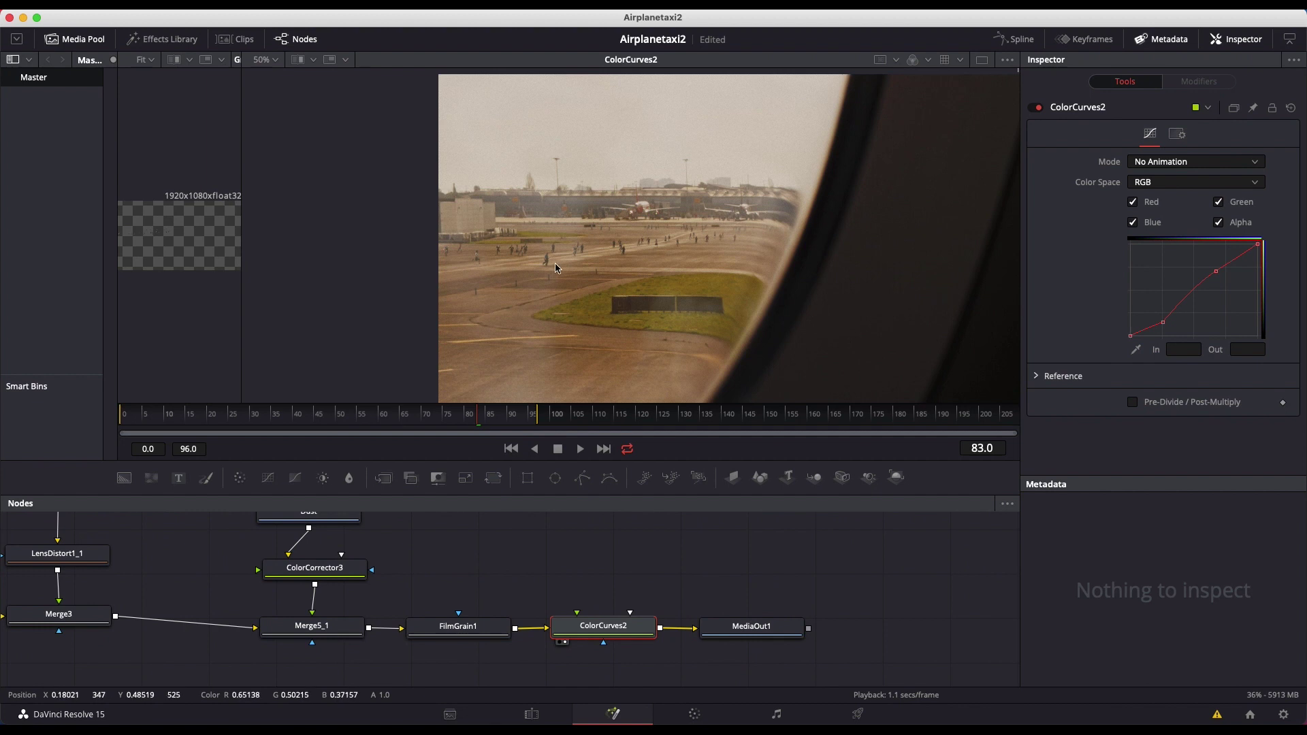
pyautogui.moveTo(854, 319); pyautogui.dragTo(724, 303, button='middle')
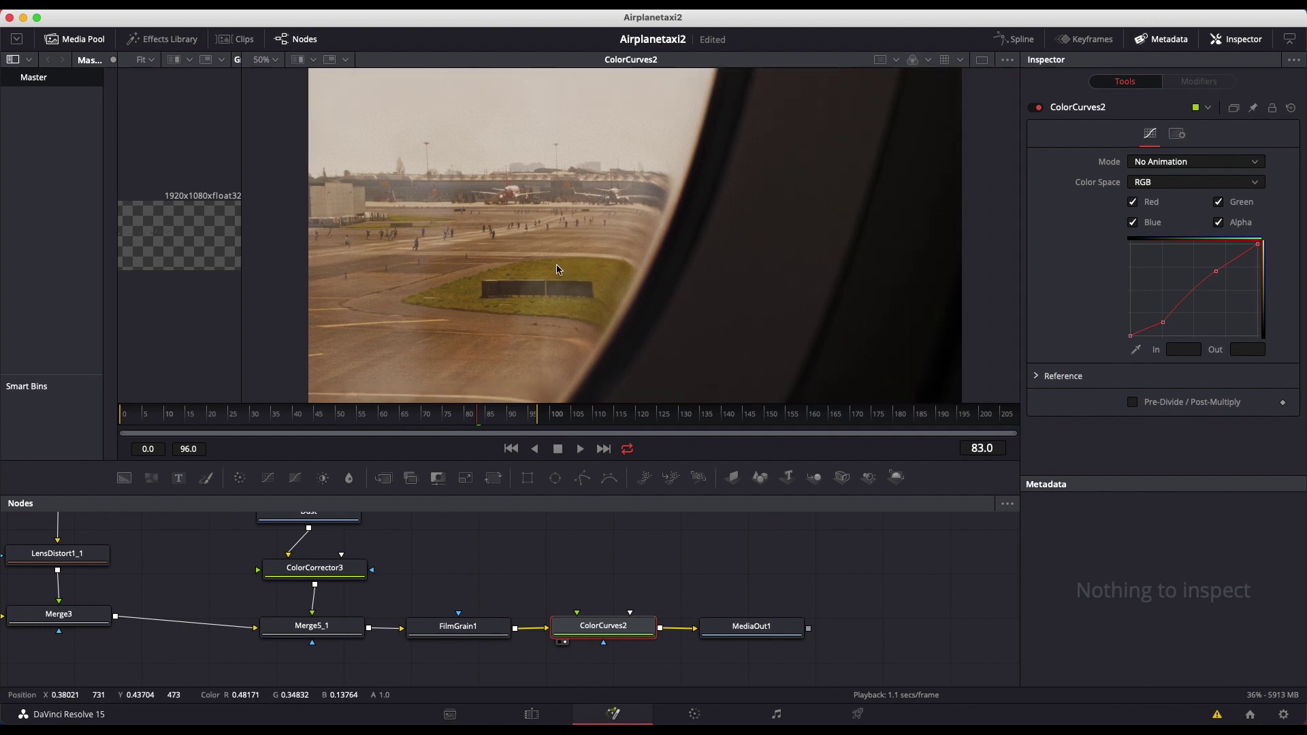